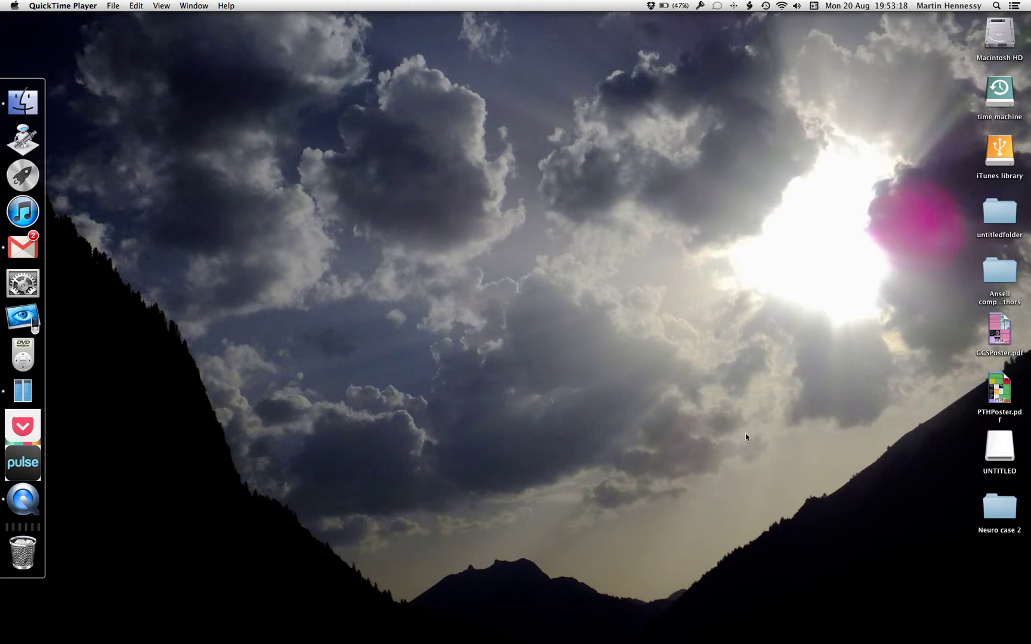
Step: Open the Neuro case 2 folder from the desktop and reshape its window into a tall, narrow one beside free desktop space
{"action": "left_click", "coordinate": [1009, 512]}
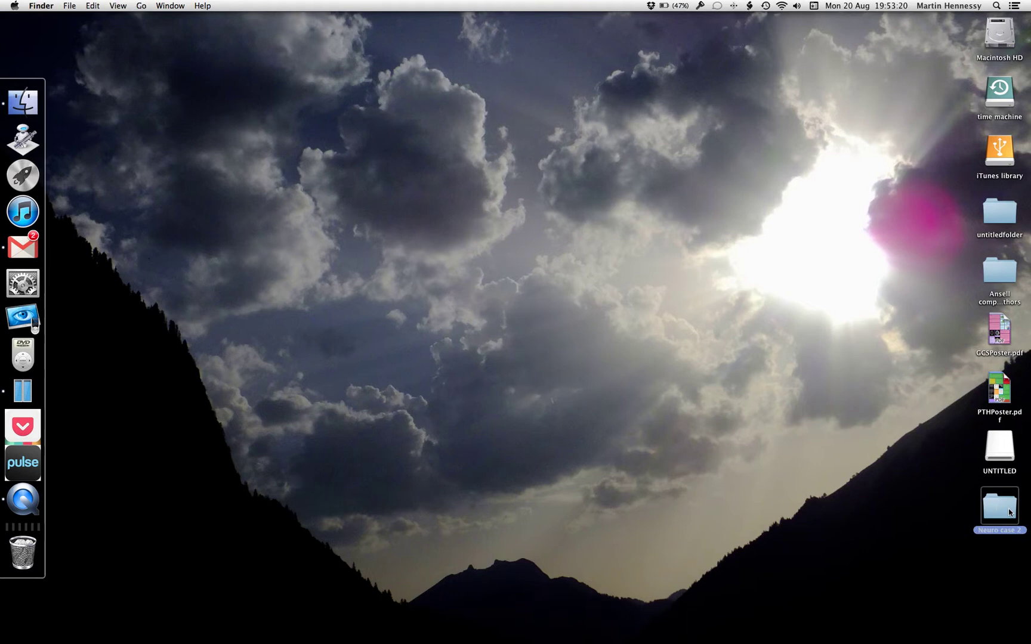
{"action": "double_click", "coordinate": [1009, 512]}
{"action": "left_click_drag", "start_coordinate": [507, 212], "coordinate": [301, 8]}
{"action": "left_click_drag", "start_coordinate": [486, 251], "coordinate": [592, 518]}
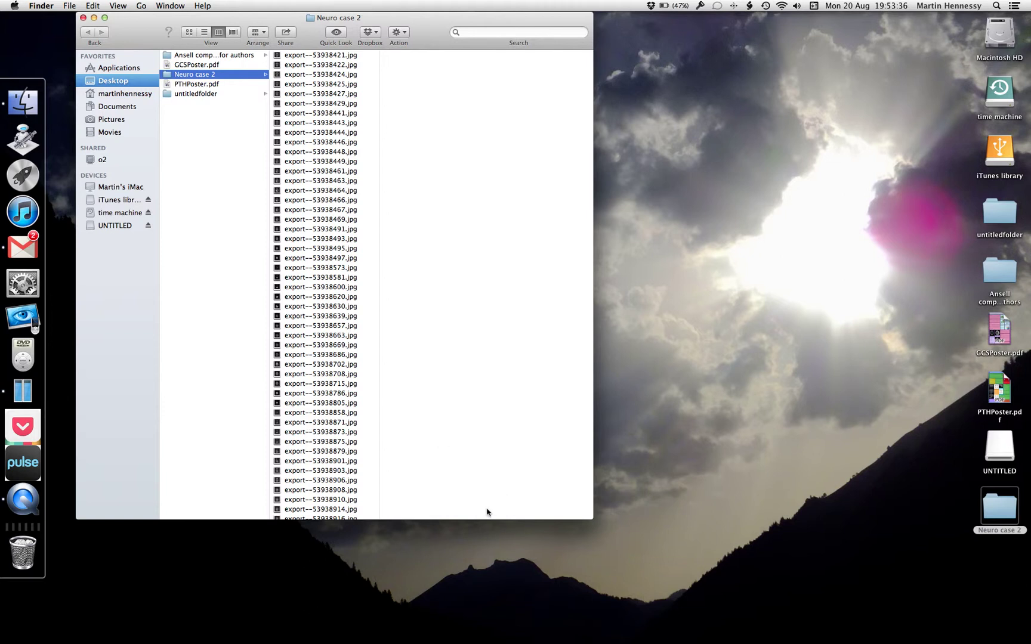
{"action": "left_click", "coordinate": [469, 524]}
{"action": "left_click_drag", "start_coordinate": [470, 525], "coordinate": [471, 629]}
{"action": "left_click_drag", "start_coordinate": [592, 210], "coordinate": [485, 205]}
Step: Preview images to find where the first series ends, and select the files from export--53938421.jpg through export--53938497.jpg
{"action": "left_click", "coordinate": [337, 58]}
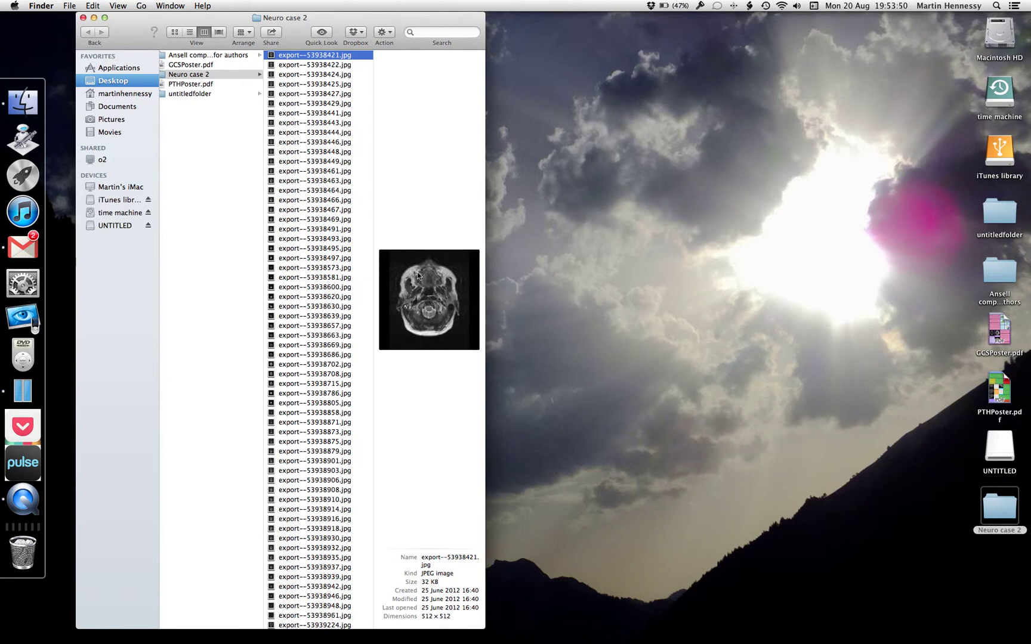
{"action": "left_click", "coordinate": [341, 258]}
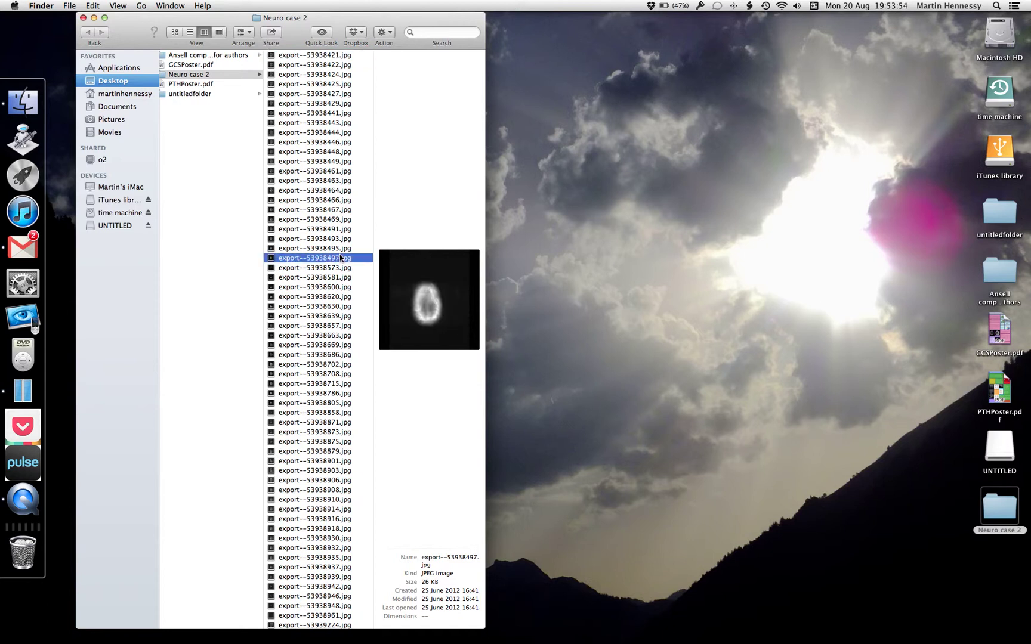
{"action": "left_click", "coordinate": [341, 268]}
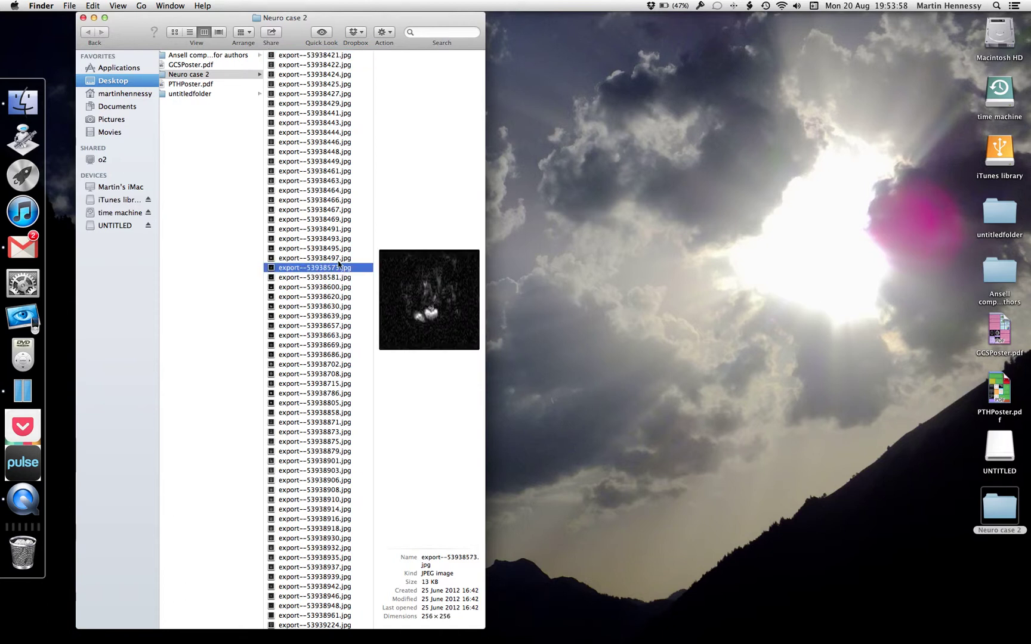
{"action": "left_click", "coordinate": [337, 258]}
{"action": "left_click", "coordinate": [327, 55]}
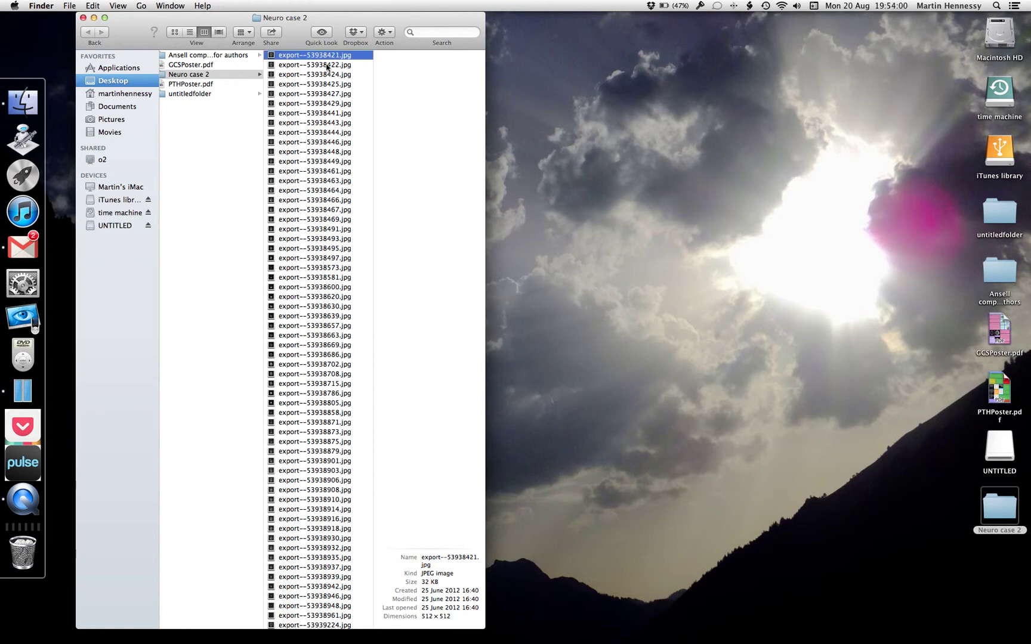
{"action": "left_click", "coordinate": [325, 258], "text": "shift"}
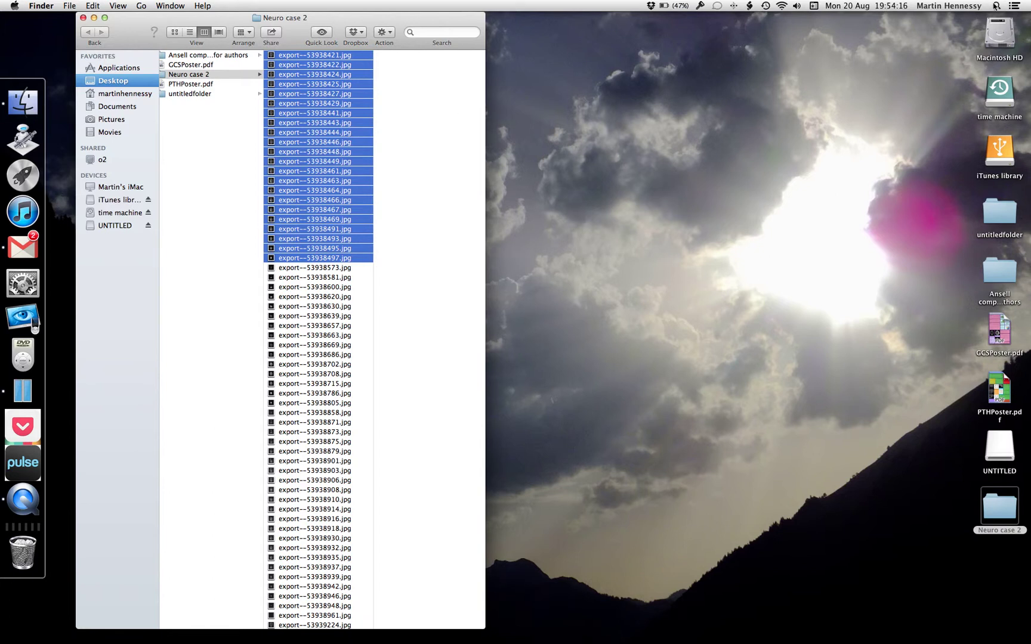
Step: Launch Automator through a search for "autom" and create a new Workflow document beside the folder window
{"action": "left_click", "coordinate": [995, 6]}
{"action": "type", "text": "autom"}
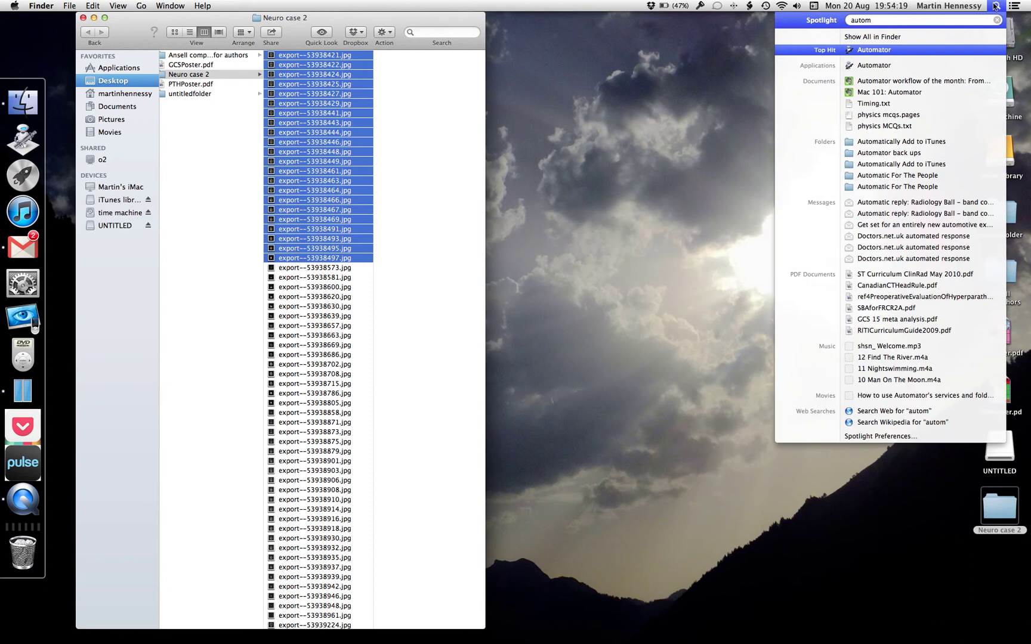
{"action": "key", "text": "Return"}
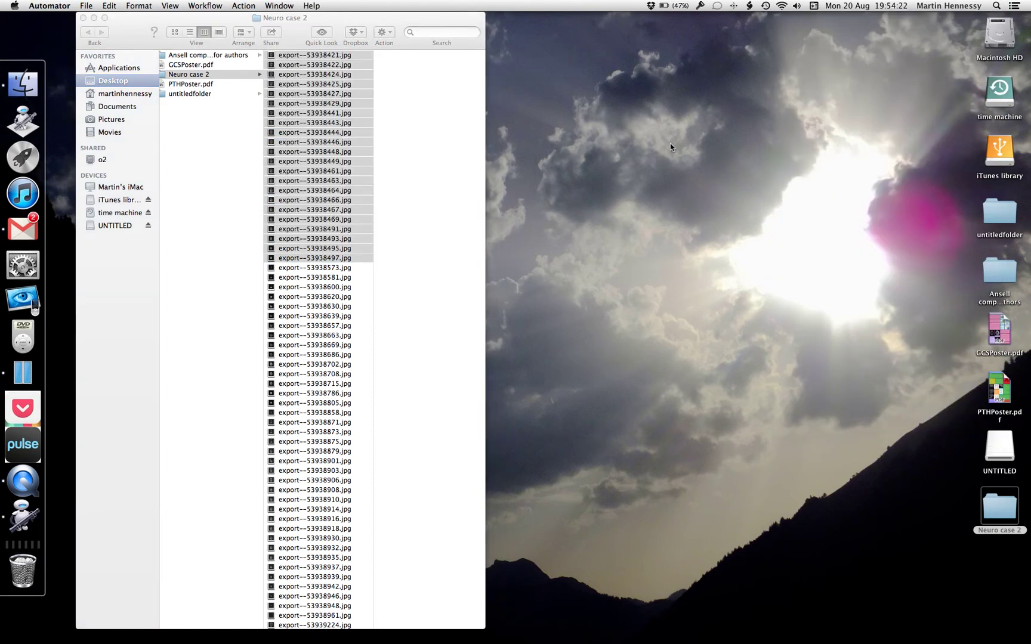
{"action": "left_click_drag", "start_coordinate": [496, 99], "coordinate": [845, 37]}
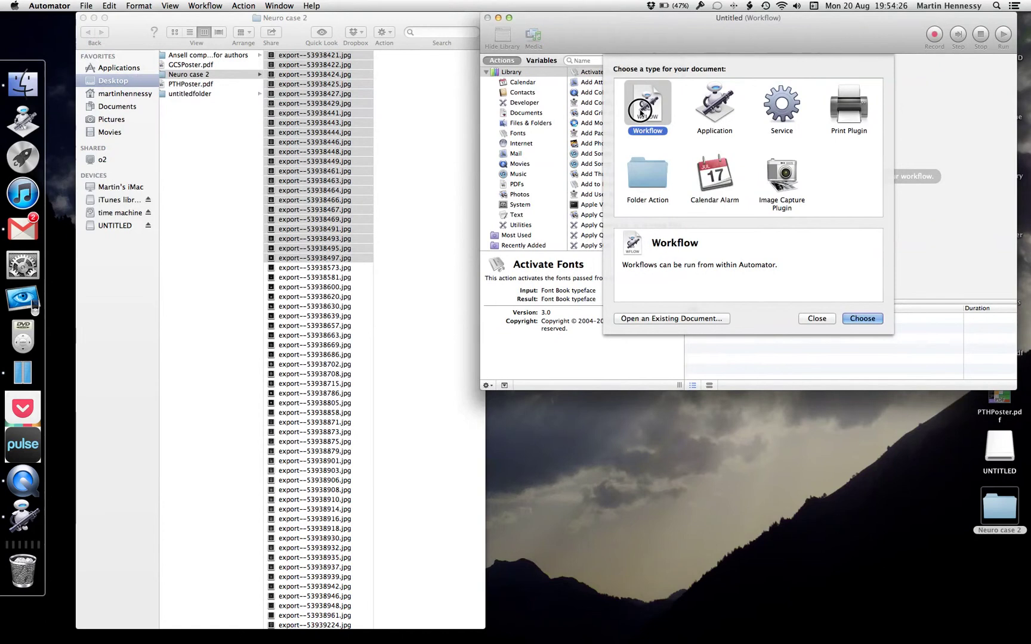
{"action": "left_click", "coordinate": [856, 319]}
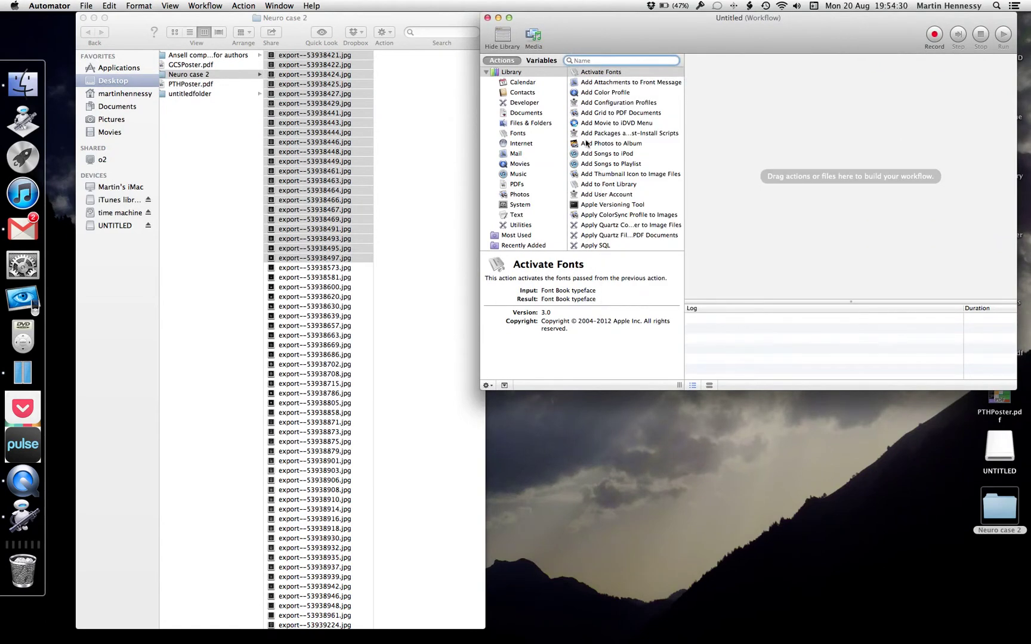
Step: Add the Get Specified Finder Items action from Files & Folders to the empty workflow
{"action": "left_click", "coordinate": [533, 124]}
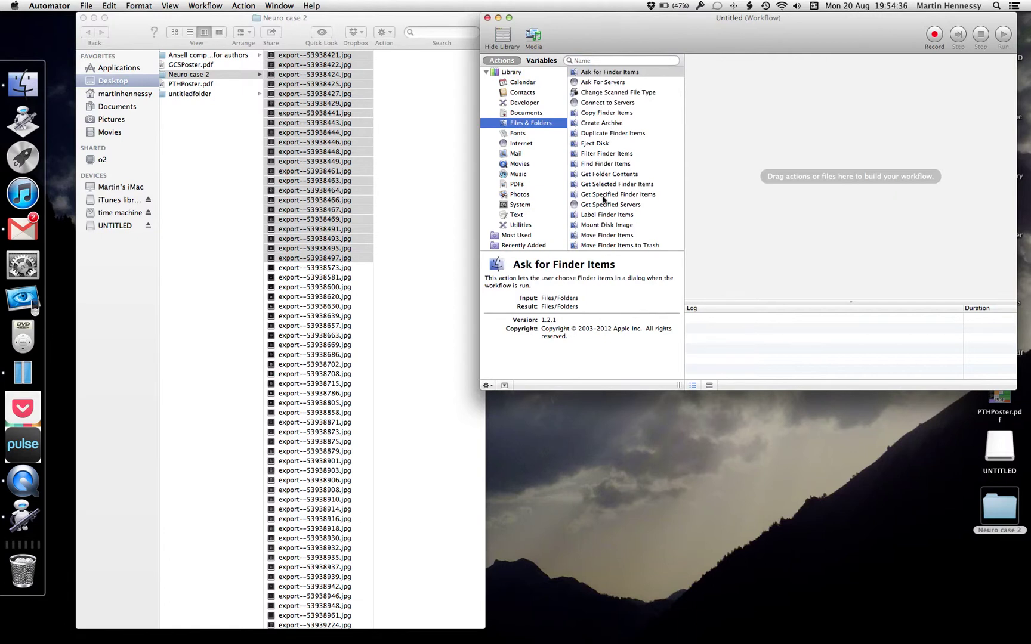
{"action": "left_click", "coordinate": [611, 196]}
{"action": "left_click_drag", "start_coordinate": [610, 198], "coordinate": [799, 149]}
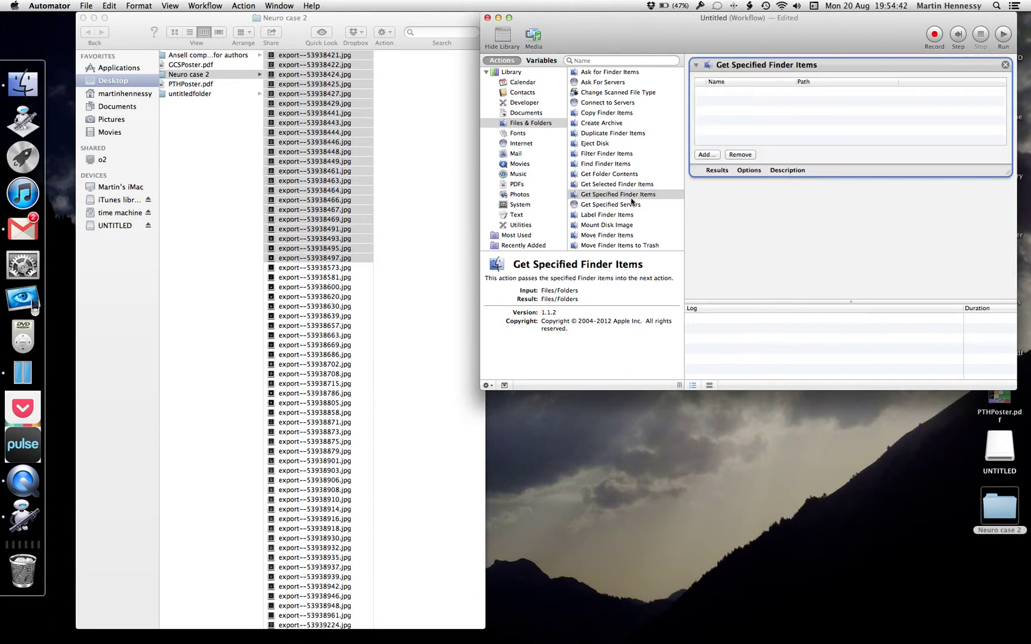
Step: Add a Rename Finder Items action without a Copy Finder Items action, and set it to Make Sequential
{"action": "scroll", "coordinate": [597, 221], "scroll_direction": "down", "scroll_amount": 1}
{"action": "scroll", "coordinate": [597, 222], "scroll_direction": "down", "scroll_amount": 5}
{"action": "left_click", "coordinate": [596, 205]}
{"action": "left_click_drag", "start_coordinate": [596, 206], "coordinate": [802, 224]}
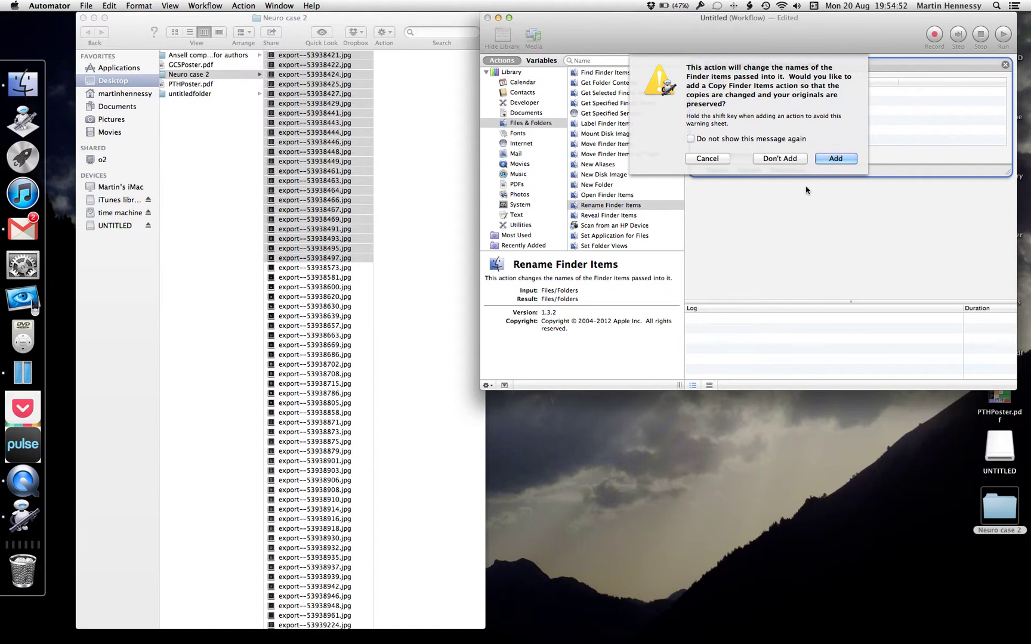
{"action": "left_click", "coordinate": [780, 158]}
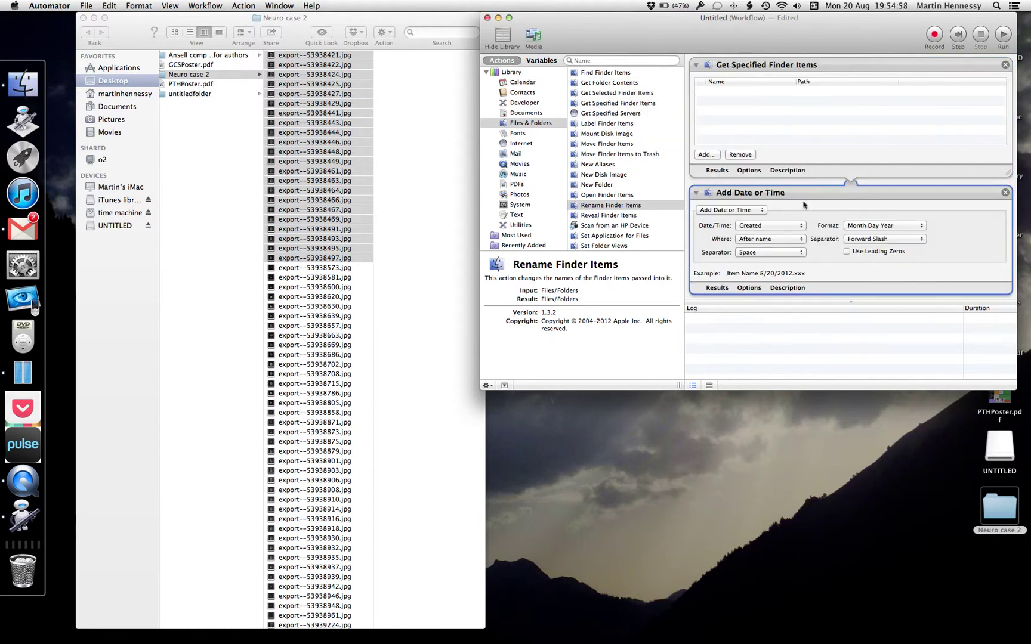
{"action": "left_click", "coordinate": [742, 210]}
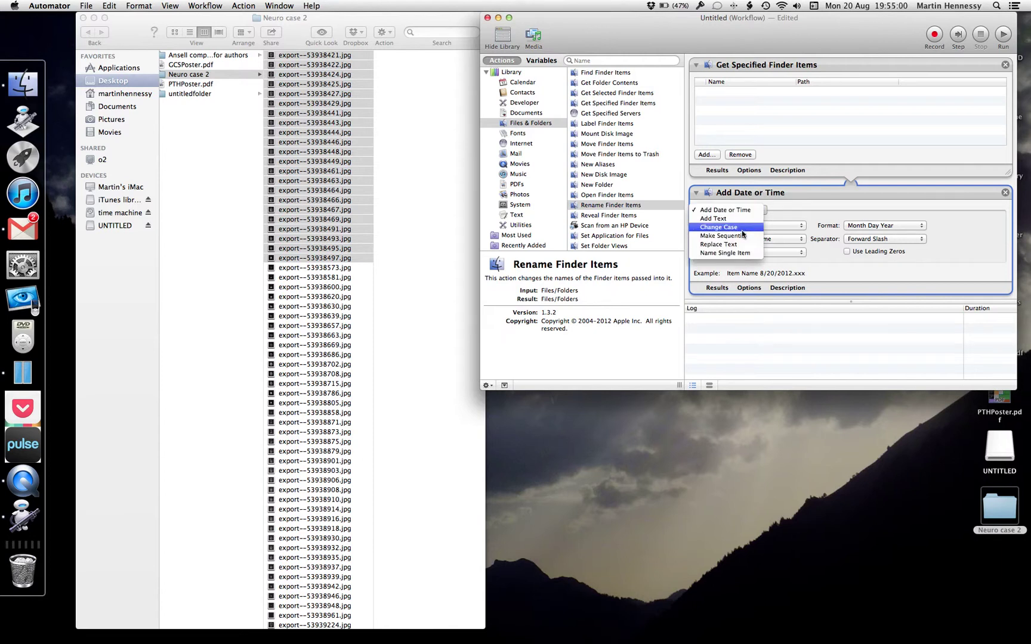
{"action": "left_click", "coordinate": [743, 236]}
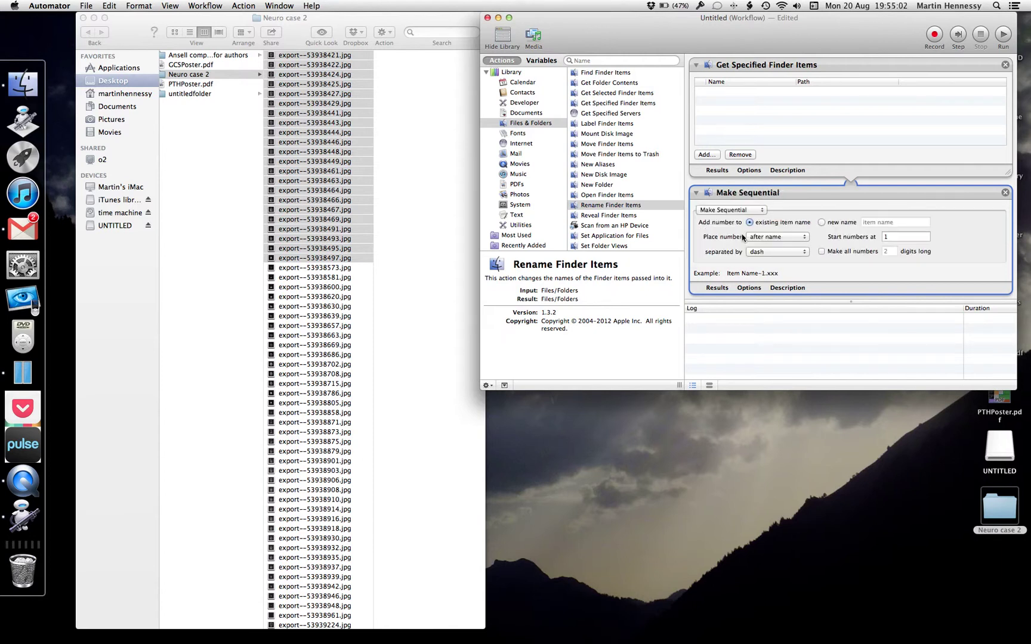
Step: Add the selected export images from the Neuro case 2 folder to the Get Specified Finder Items action
{"action": "scroll", "coordinate": [298, 155], "scroll_direction": "up", "scroll_amount": 3}
{"action": "left_click_drag", "start_coordinate": [322, 58], "coordinate": [796, 122]}
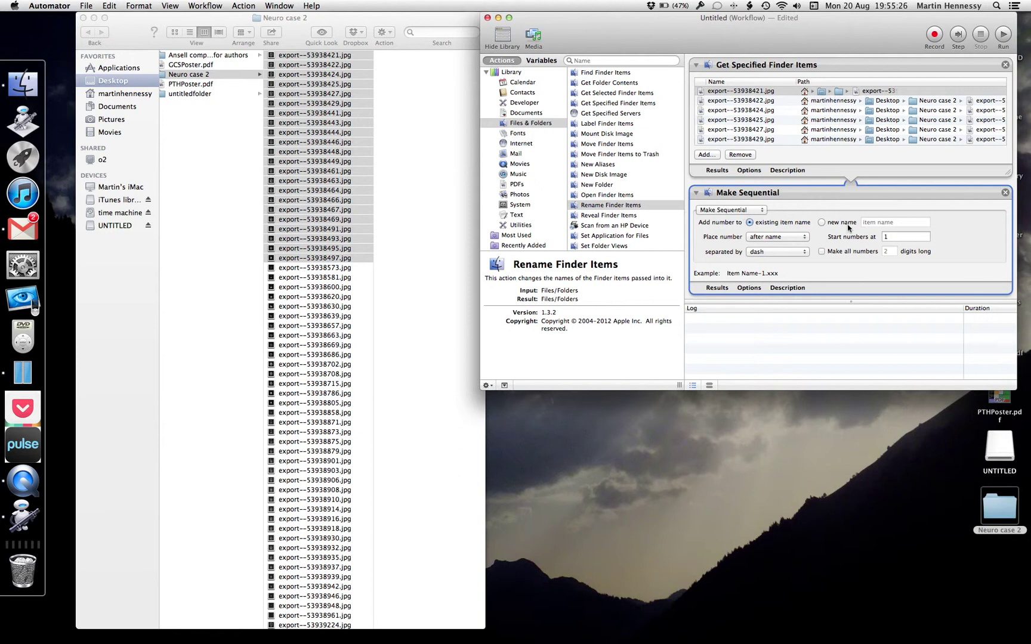
Step: Set the sequential renaming to use the new name NEUROCASE2-AxialT2 and run the workflow
{"action": "left_click", "coordinate": [823, 224]}
{"action": "left_click", "coordinate": [879, 222]}
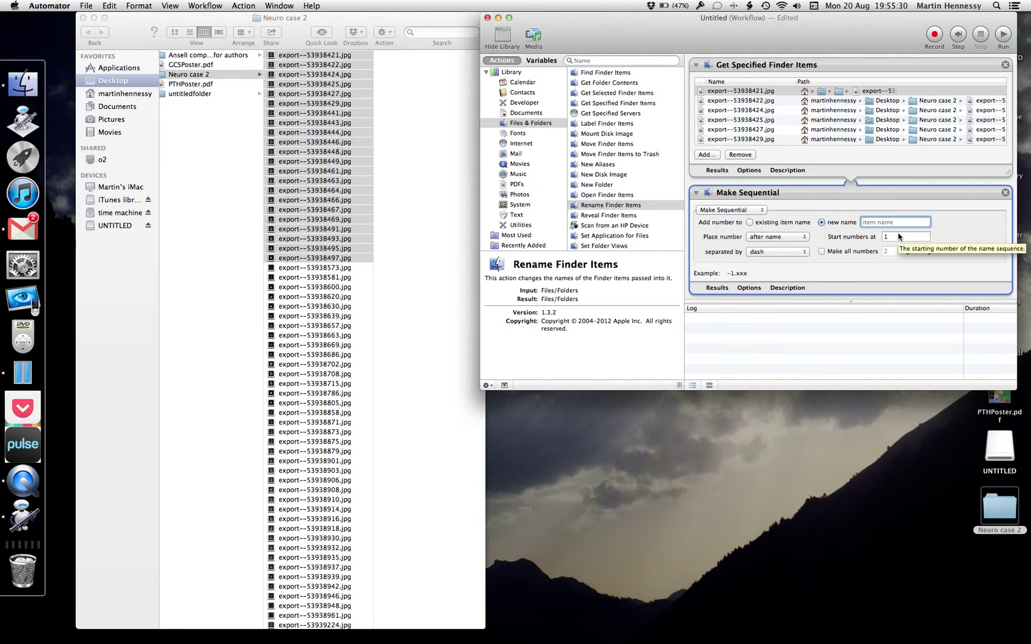
{"action": "type", "text": "NEURO"}
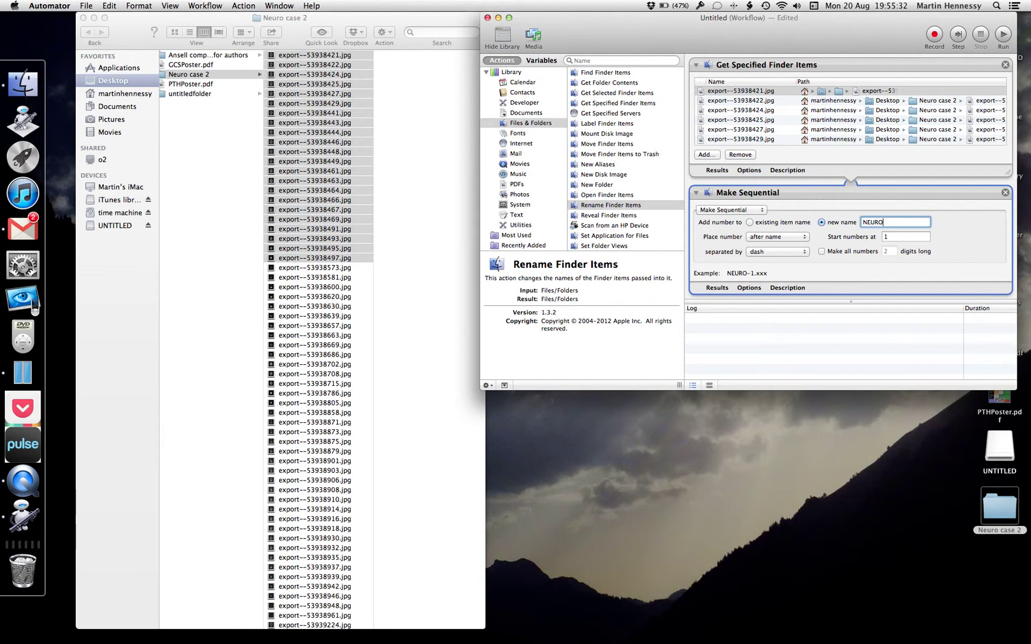
{"action": "type", "text": "CASE2"}
{"action": "type", "text": "-AxialT2"}
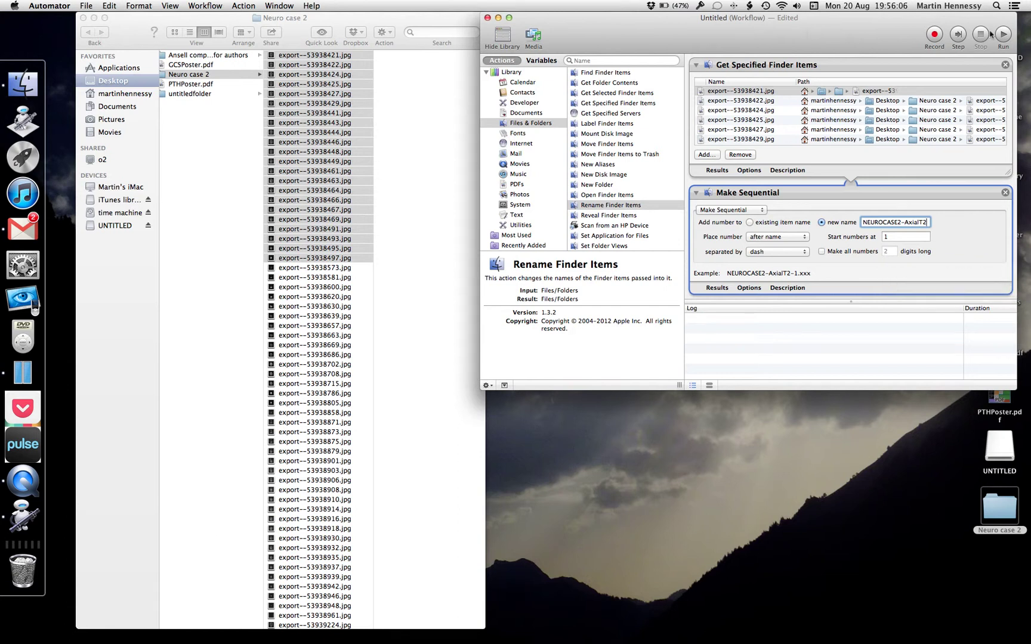
{"action": "left_click", "coordinate": [1003, 36]}
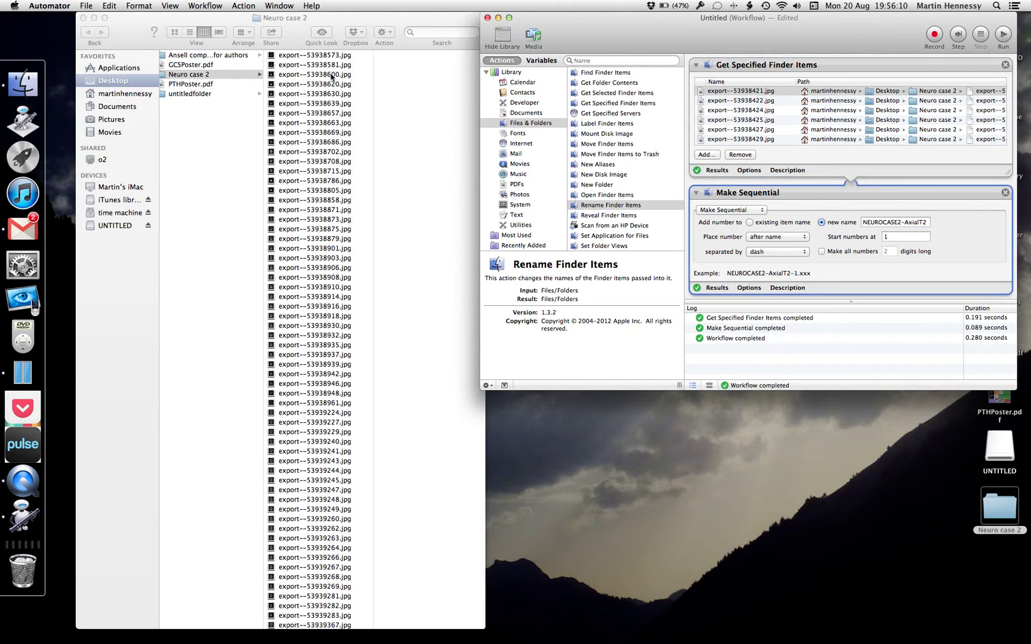
Step: Examine the renamed NEUROCASE2-AxialT2 images at the end of the Neuro case 2 folder in a widened window
{"action": "scroll", "coordinate": [307, 349], "scroll_direction": "down", "scroll_amount": 10}
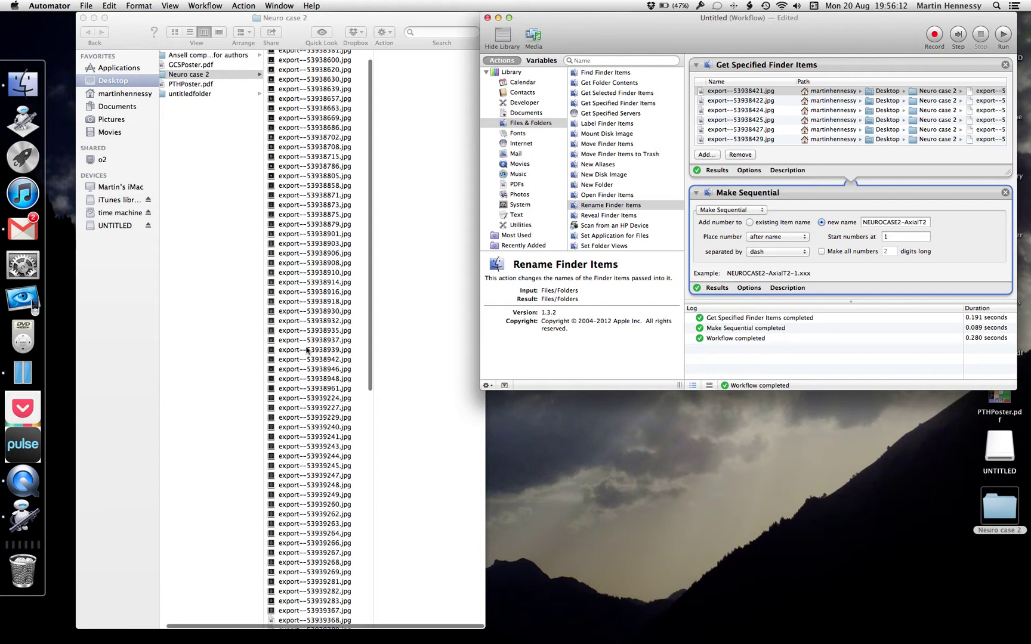
{"action": "scroll", "coordinate": [306, 351], "scroll_direction": "down", "scroll_amount": 4}
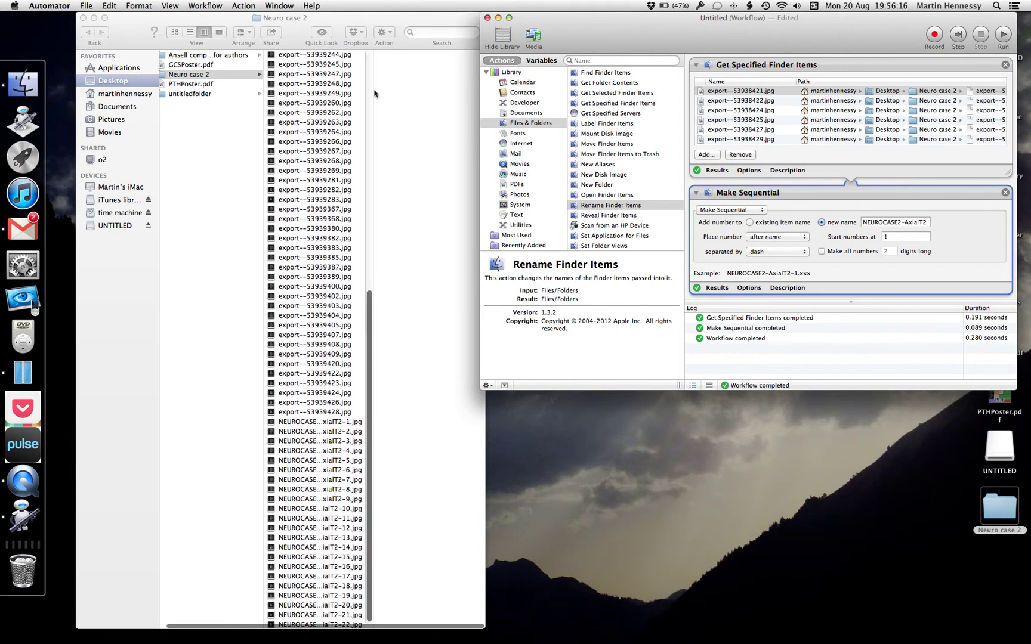
{"action": "left_click", "coordinate": [473, 496]}
{"action": "left_click_drag", "start_coordinate": [483, 494], "coordinate": [540, 493]}
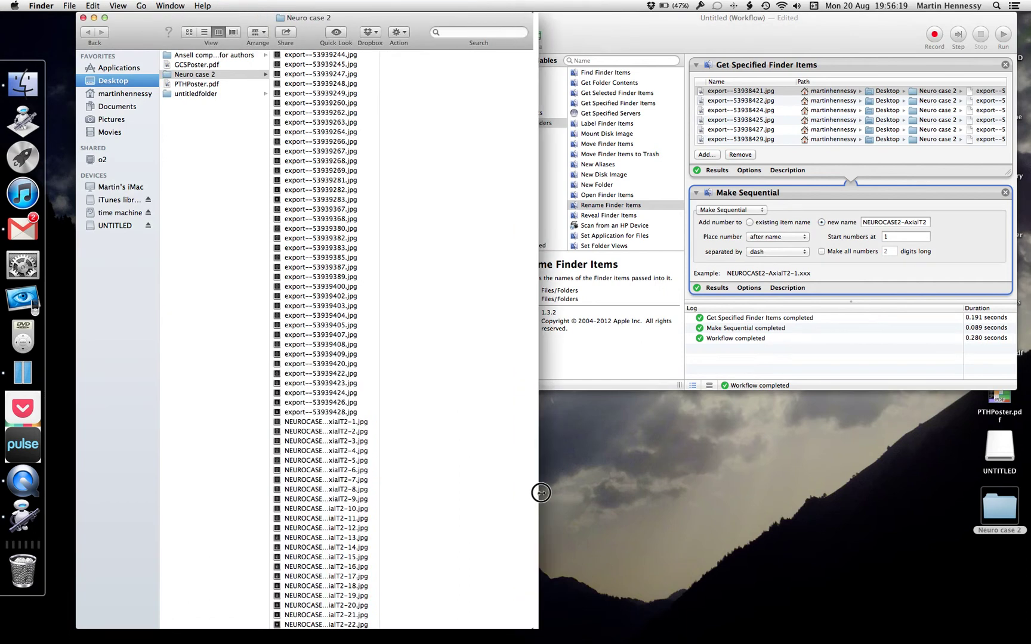
{"action": "left_click", "coordinate": [335, 423]}
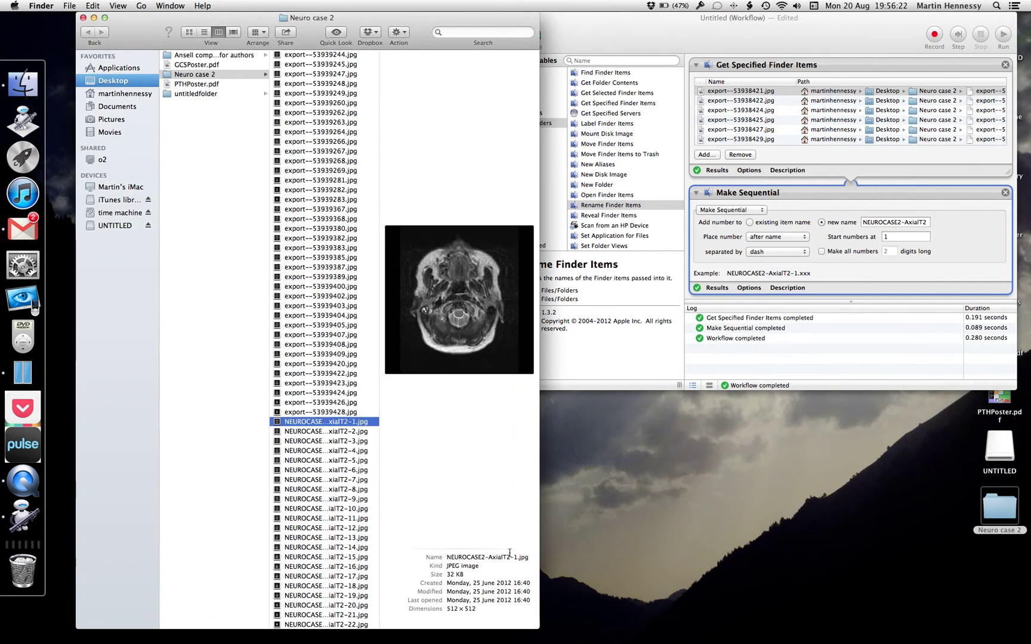
{"action": "key", "text": "Down"}
{"action": "key", "text": "Down"}
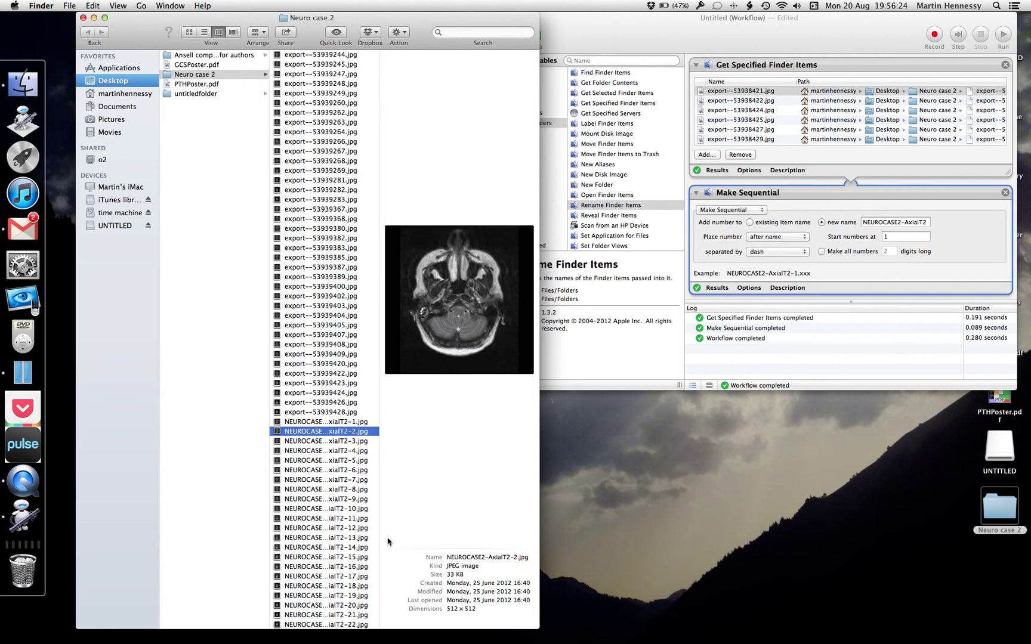
{"action": "key", "text": "Down"}
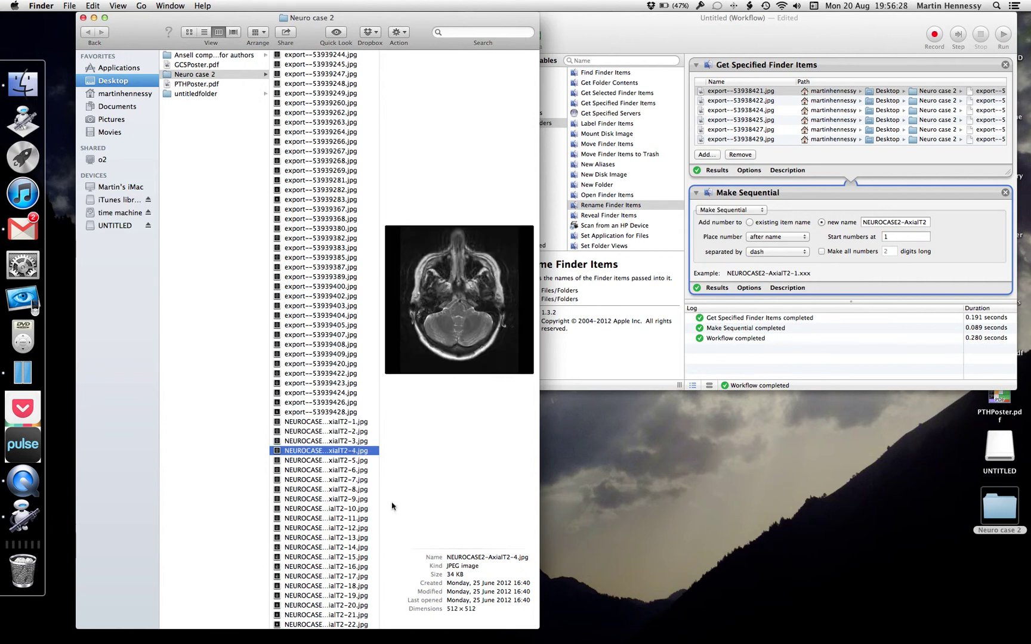
Step: Remove all the processed files from the Get Specified Finder Items action
{"action": "scroll", "coordinate": [322, 284], "scroll_direction": "up", "scroll_amount": 10}
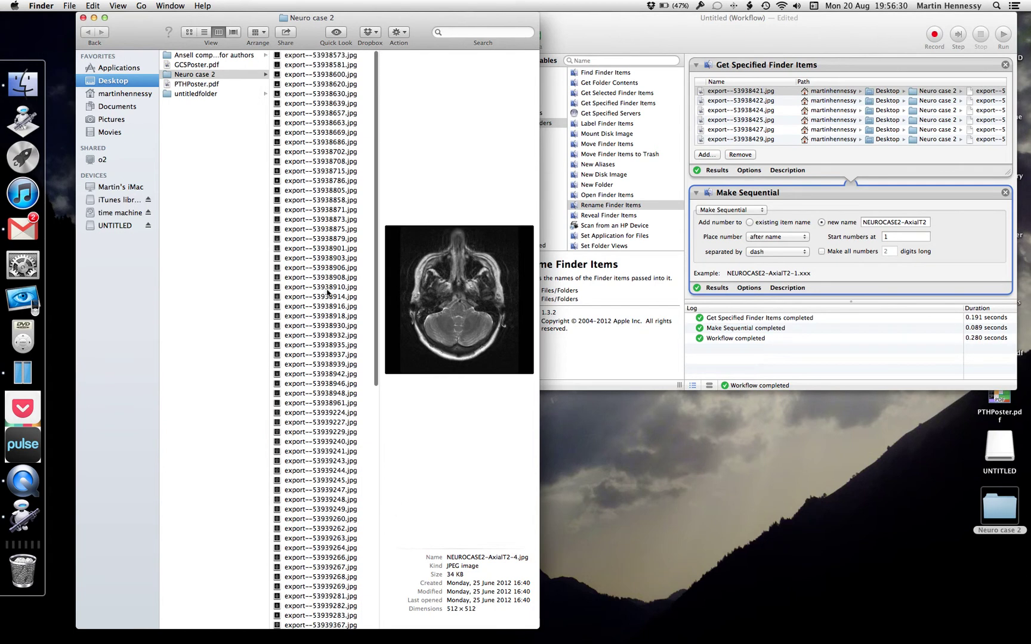
{"action": "left_click", "coordinate": [754, 112]}
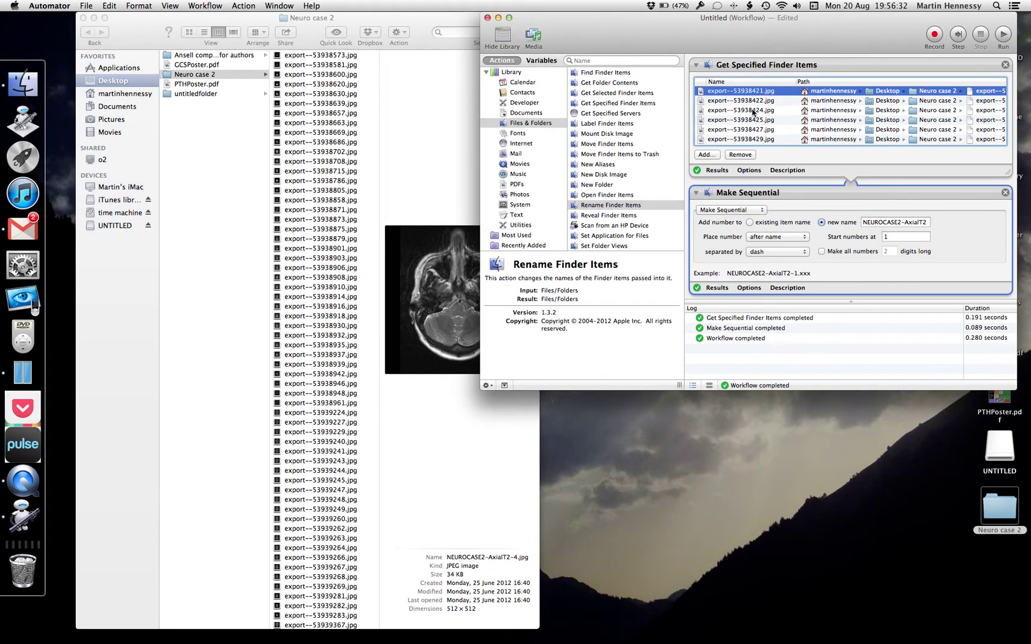
{"action": "key", "text": "super+a"}
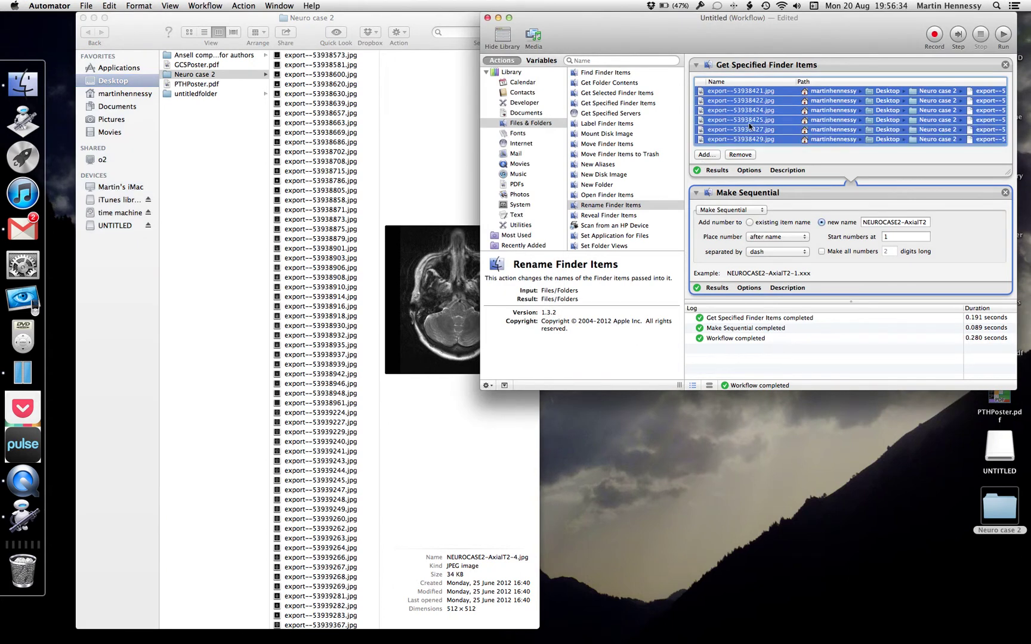
{"action": "left_click", "coordinate": [741, 155]}
Step: Add the consecutive images from export--53938573.jpg to export--53938805.jpg to the Get Specified Finder Items action
{"action": "scroll", "coordinate": [346, 143], "scroll_direction": "up", "scroll_amount": 3}
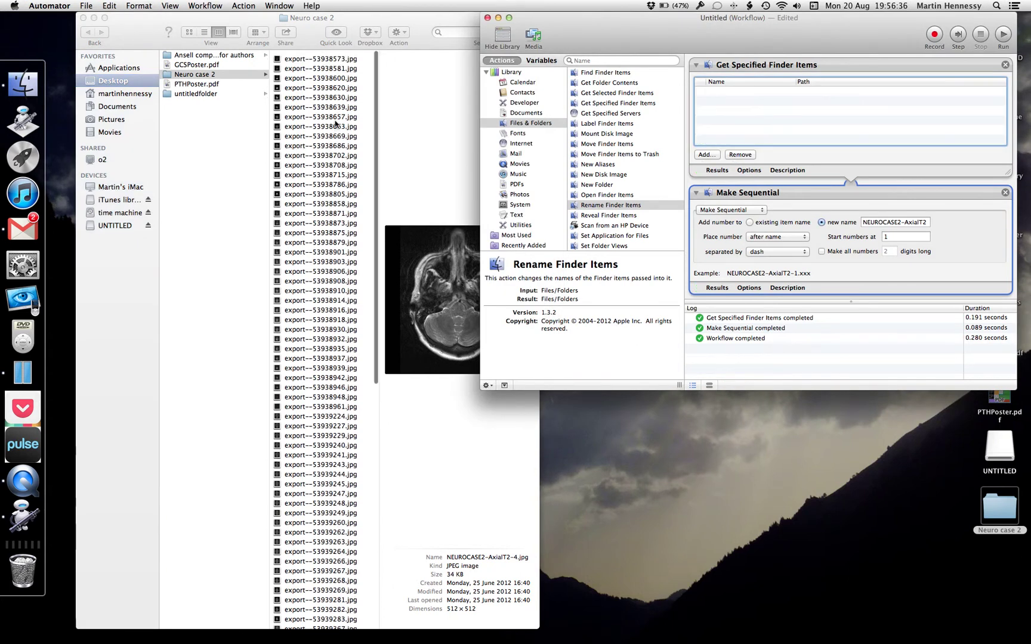
{"action": "left_click", "coordinate": [341, 57]}
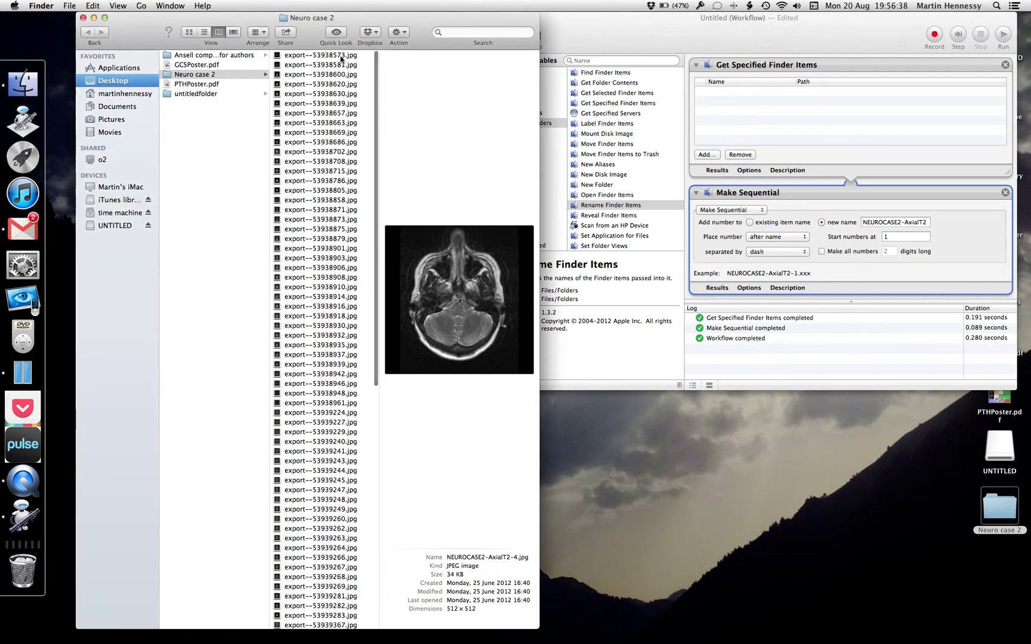
{"action": "left_click", "coordinate": [341, 56]}
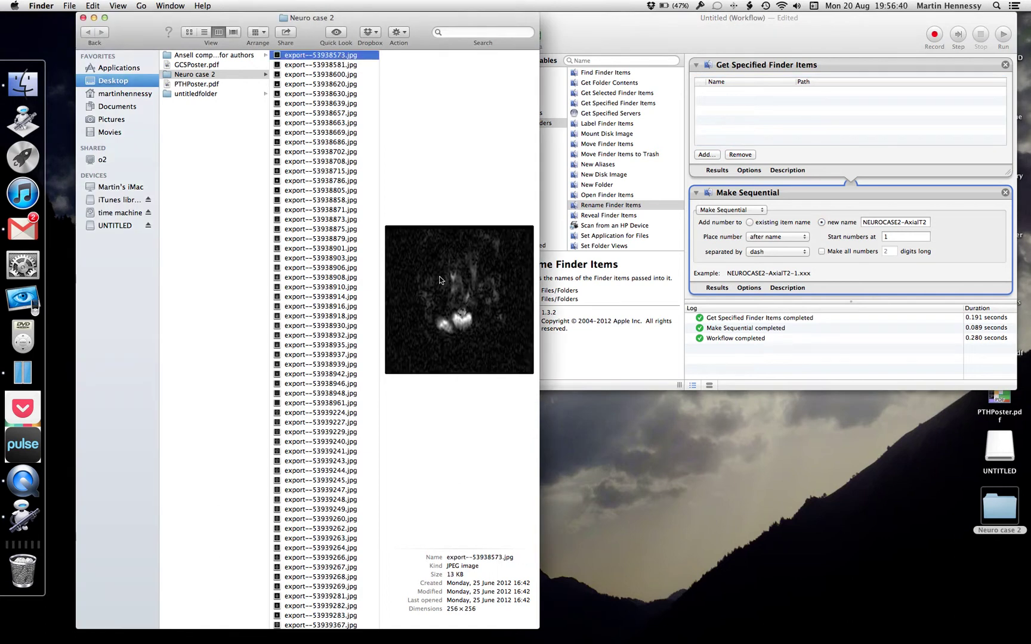
{"action": "left_click", "coordinate": [333, 142]}
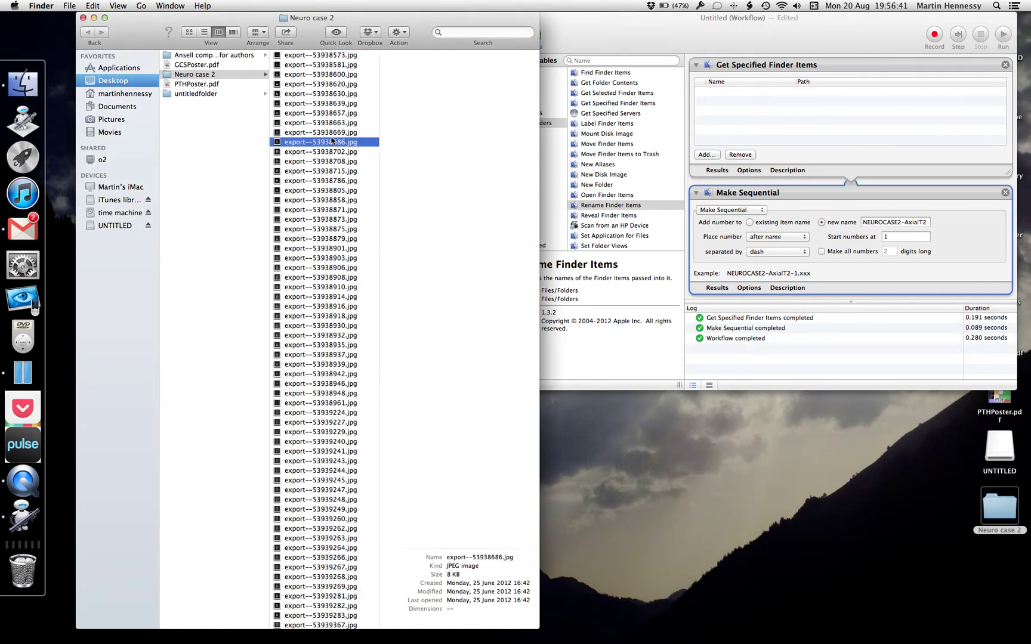
{"action": "left_click", "coordinate": [335, 181]}
{"action": "left_click", "coordinate": [337, 190]}
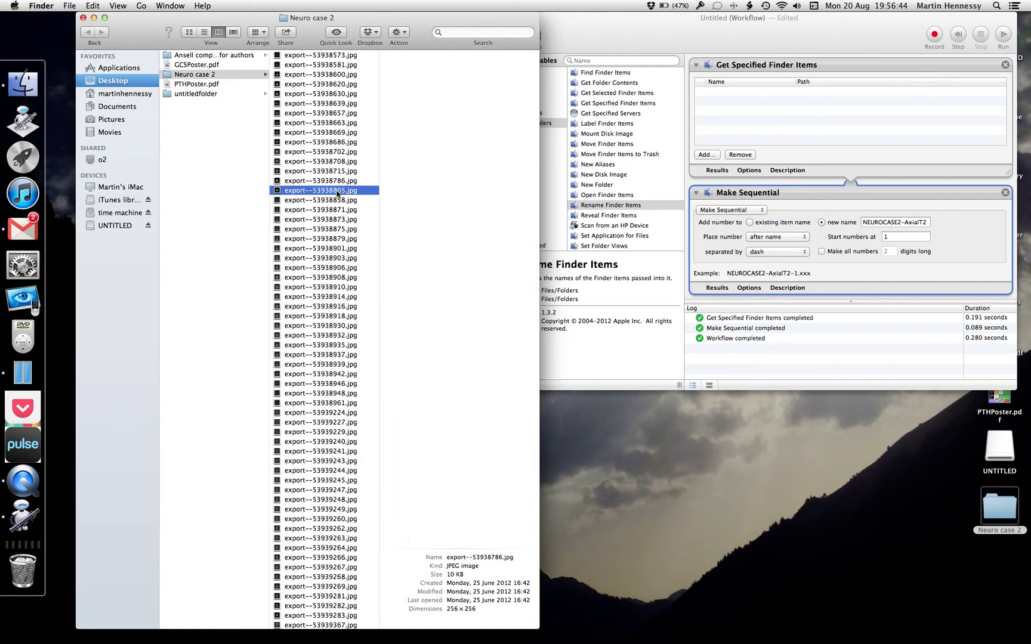
{"action": "left_click", "coordinate": [337, 202]}
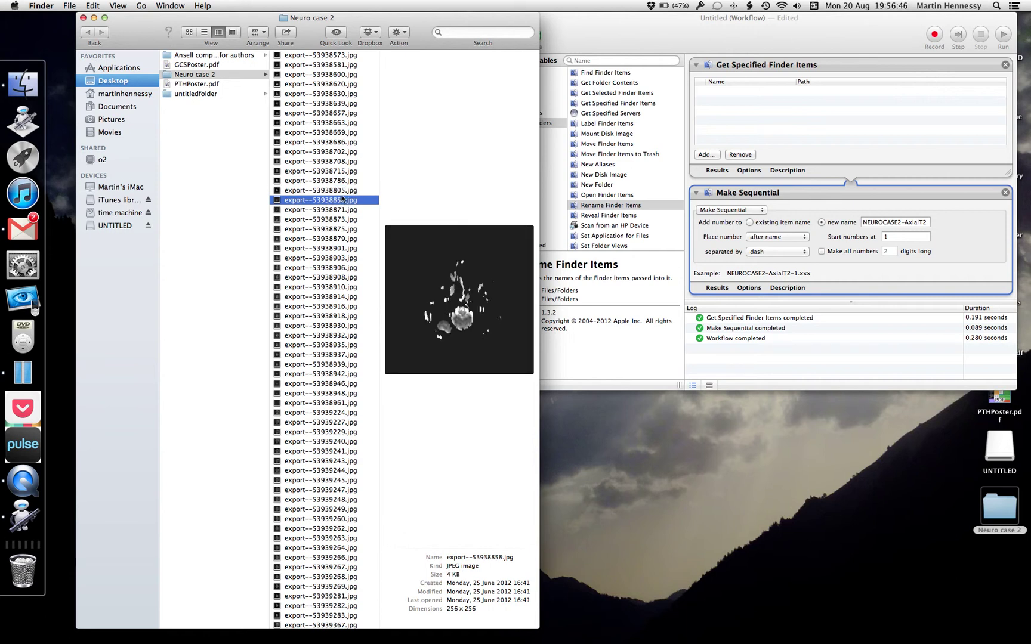
{"action": "left_click", "coordinate": [342, 191]}
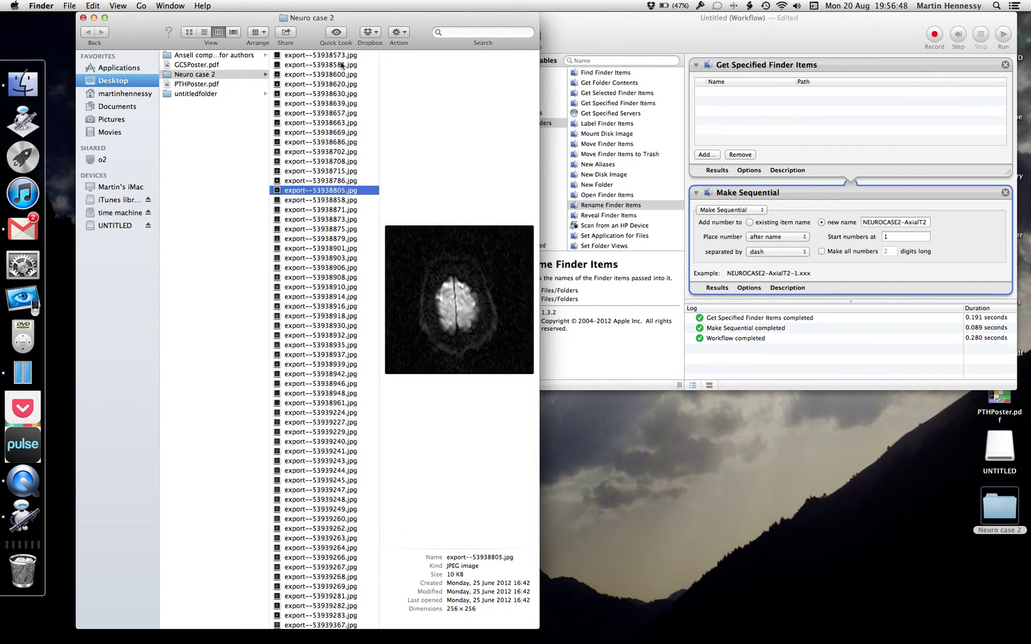
{"action": "left_click", "coordinate": [341, 56], "text": "shift"}
{"action": "left_click_drag", "start_coordinate": [320, 81], "coordinate": [826, 117]}
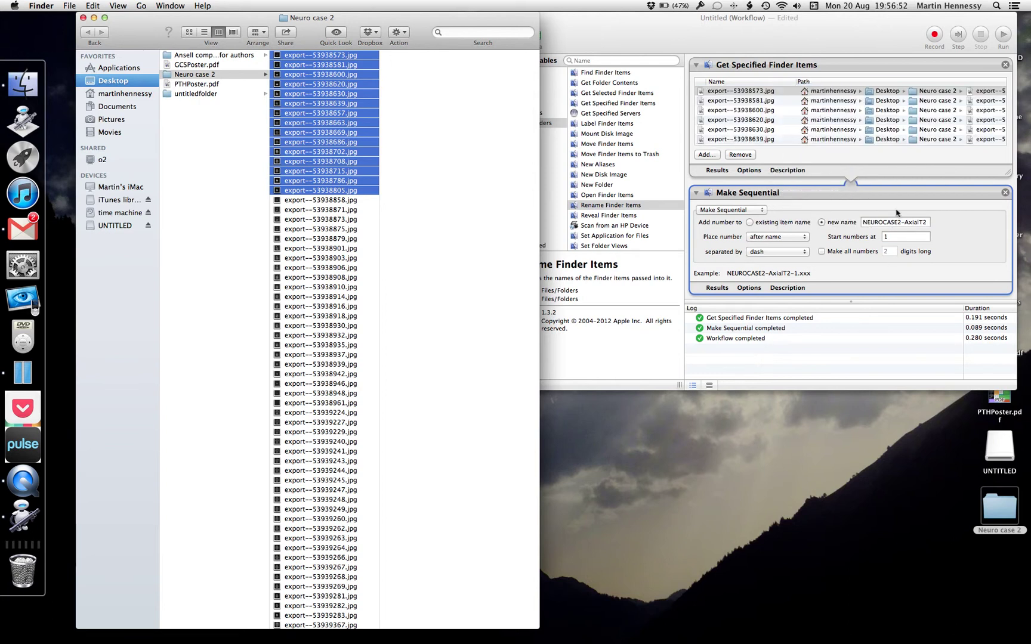
Step: Set the sequential renaming to use the new name NEUROCASE2-DWI, run the workflow and check the renamed files in the folder
{"action": "left_click", "coordinate": [916, 223]}
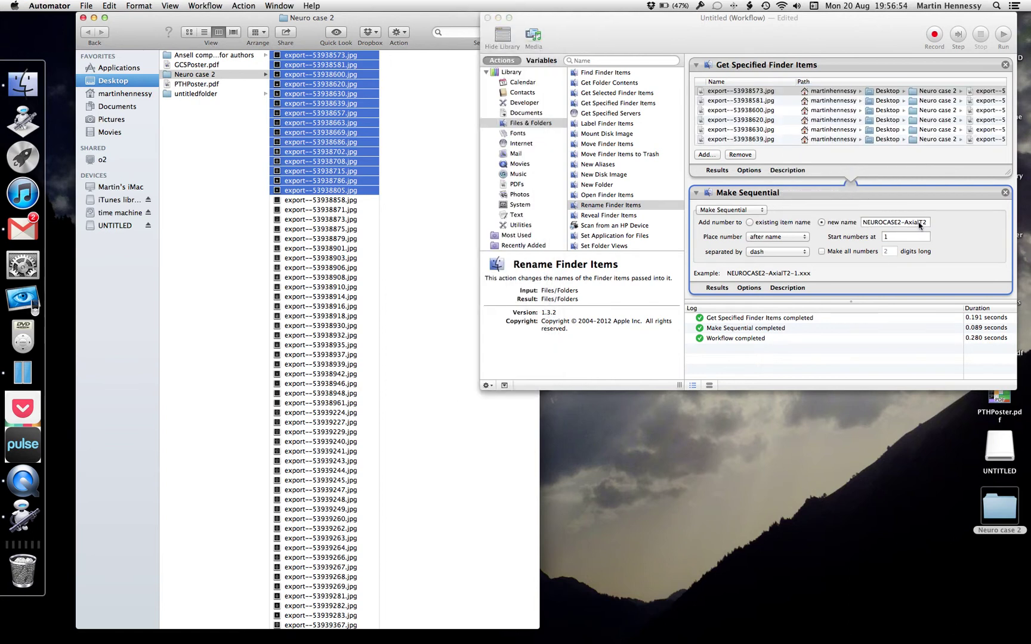
{"action": "double_click", "coordinate": [916, 223]}
{"action": "type", "text": "DWI"}
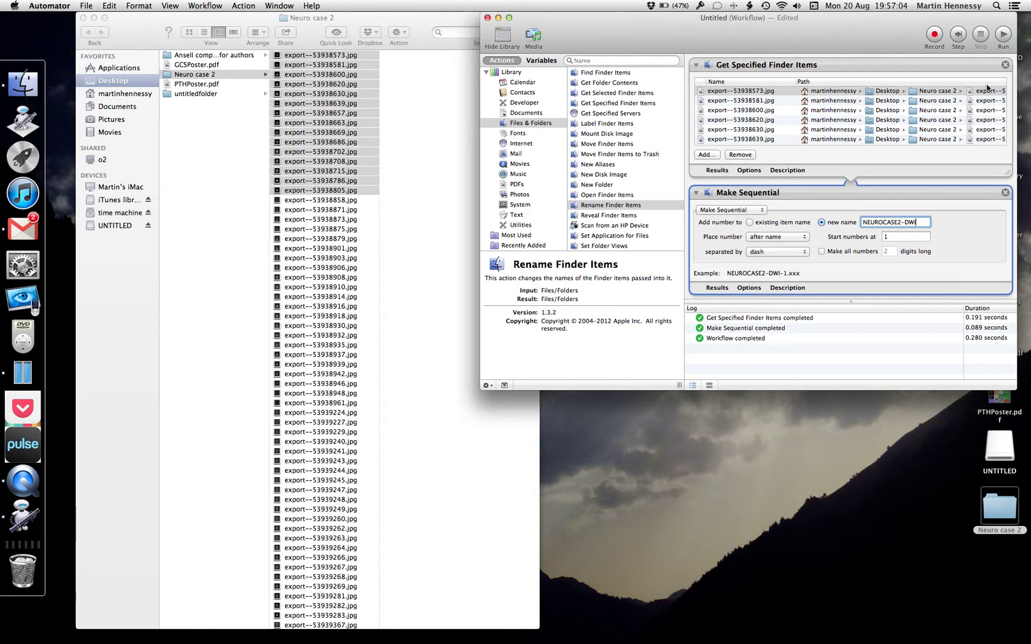
{"action": "left_click", "coordinate": [1003, 35]}
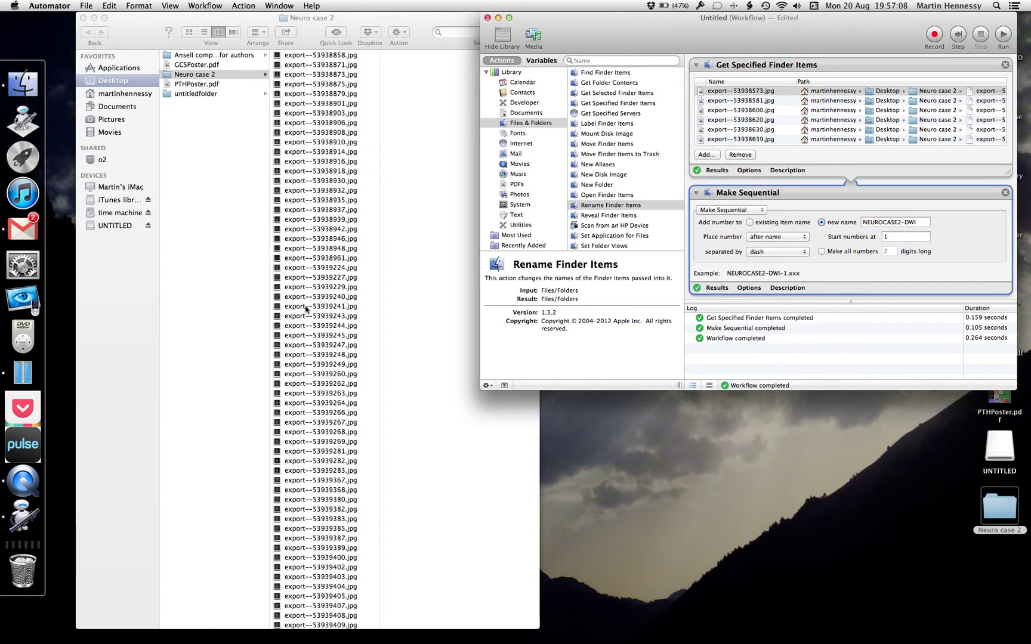
{"action": "scroll", "coordinate": [315, 358], "scroll_direction": "down", "scroll_amount": 10}
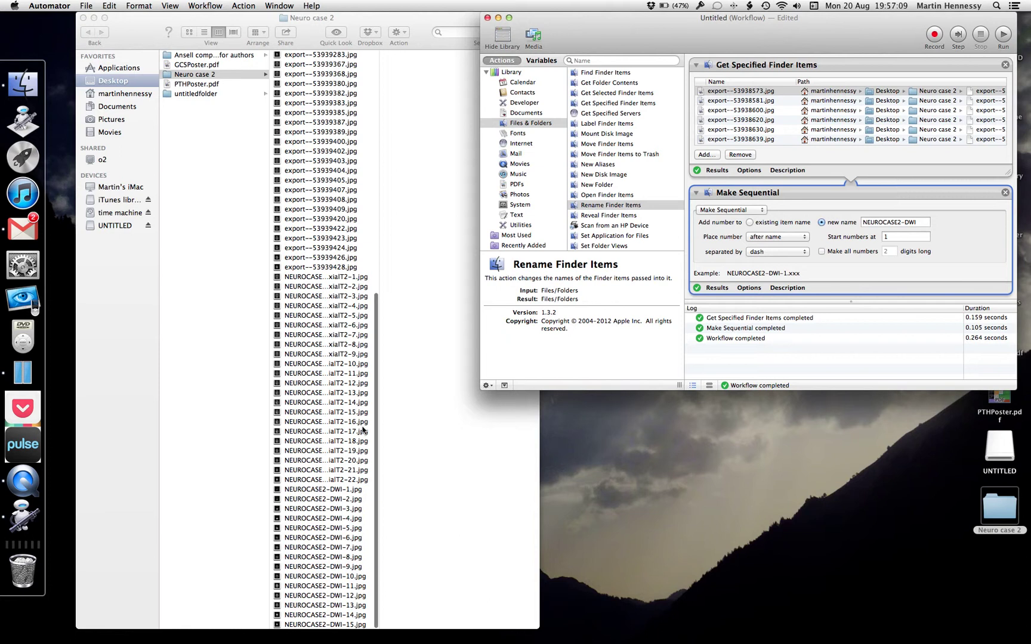
{"action": "scroll", "coordinate": [335, 286], "scroll_direction": "up", "scroll_amount": 10}
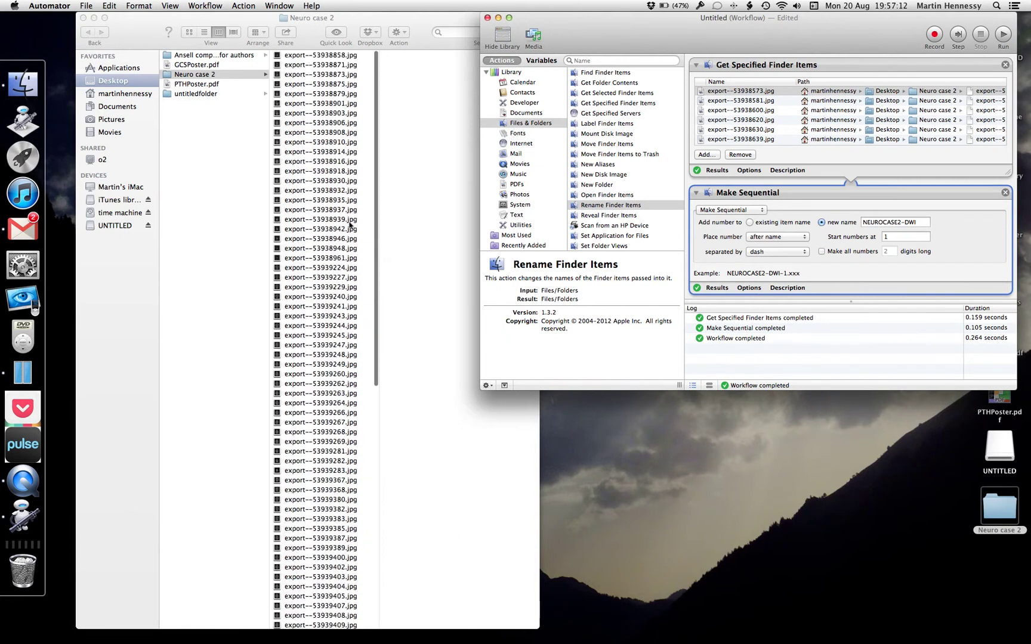
Step: Clear the processed DWI files from the Get Specified Finder Items action
{"action": "left_click", "coordinate": [797, 141]}
{"action": "key", "text": "super+a"}
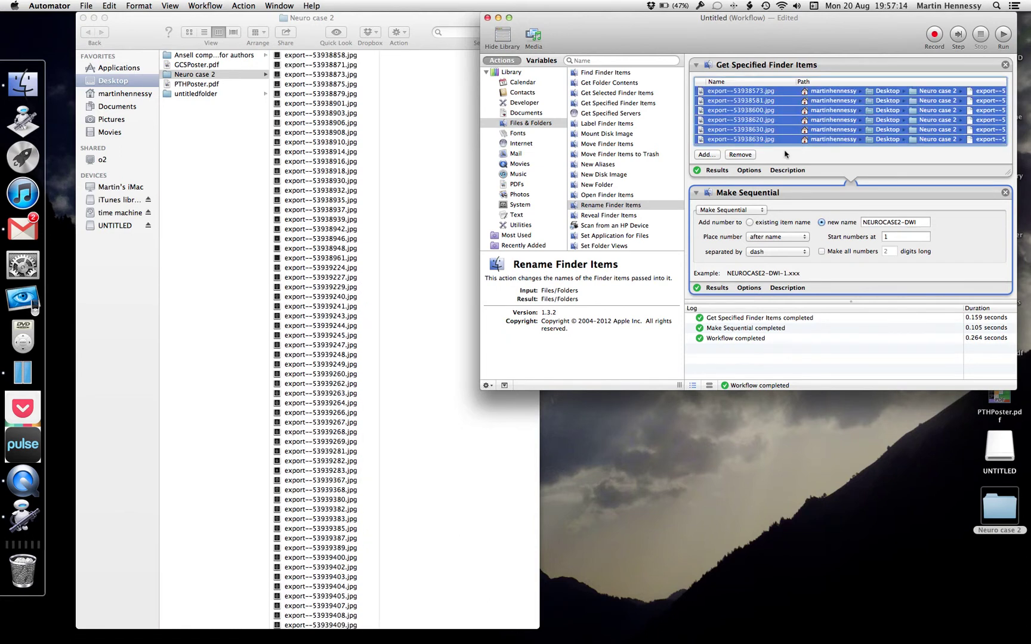
{"action": "left_click", "coordinate": [742, 158]}
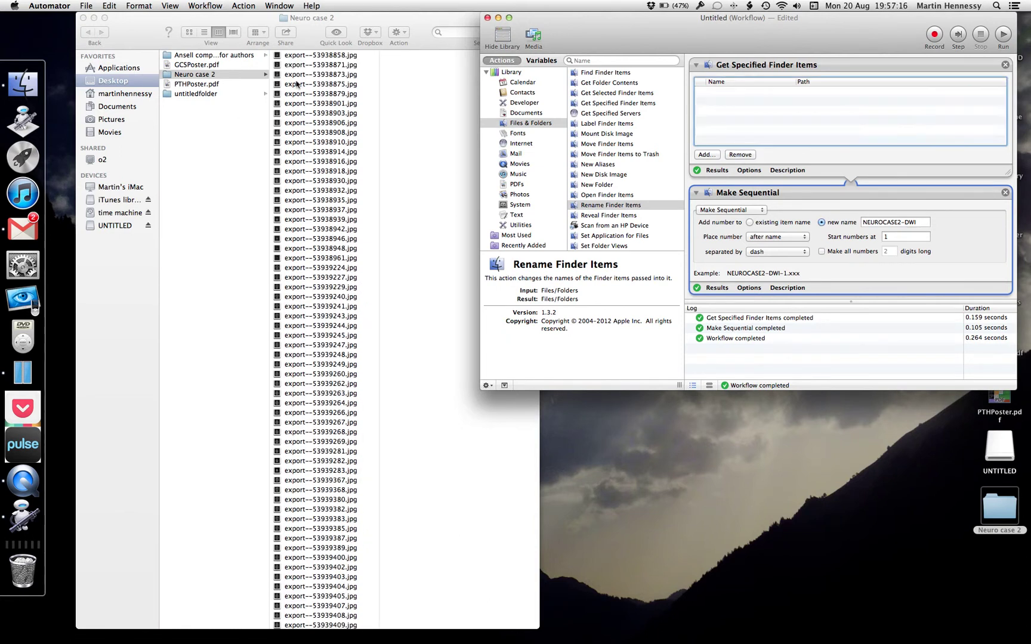
Step: Preview the export images from export--53938858.jpg onward to find where this scan series ends
{"action": "left_click", "coordinate": [326, 59]}
{"action": "left_click", "coordinate": [330, 57]}
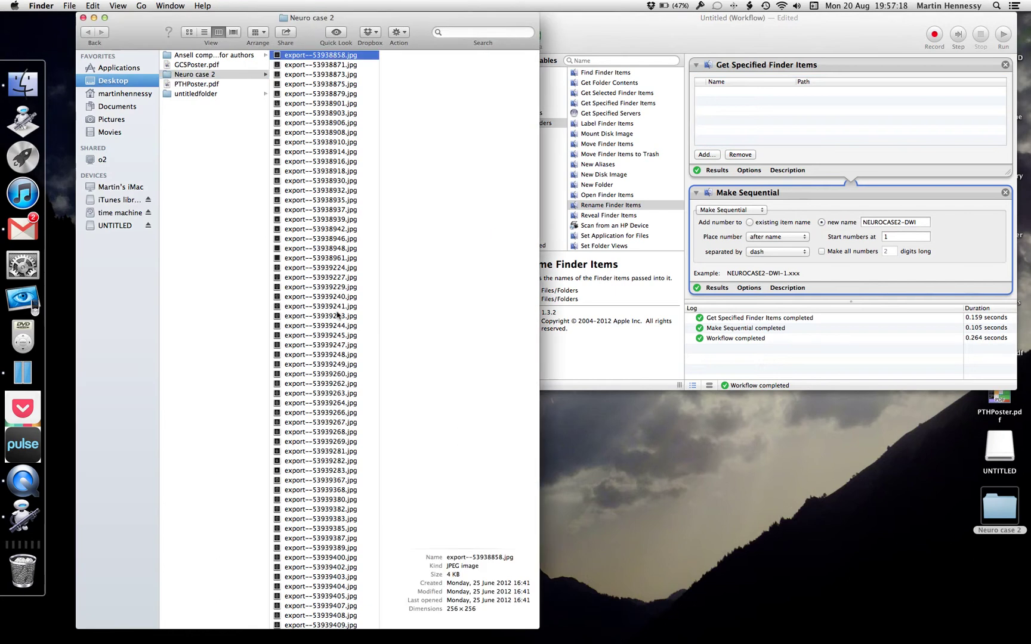
{"action": "left_click", "coordinate": [334, 164]}
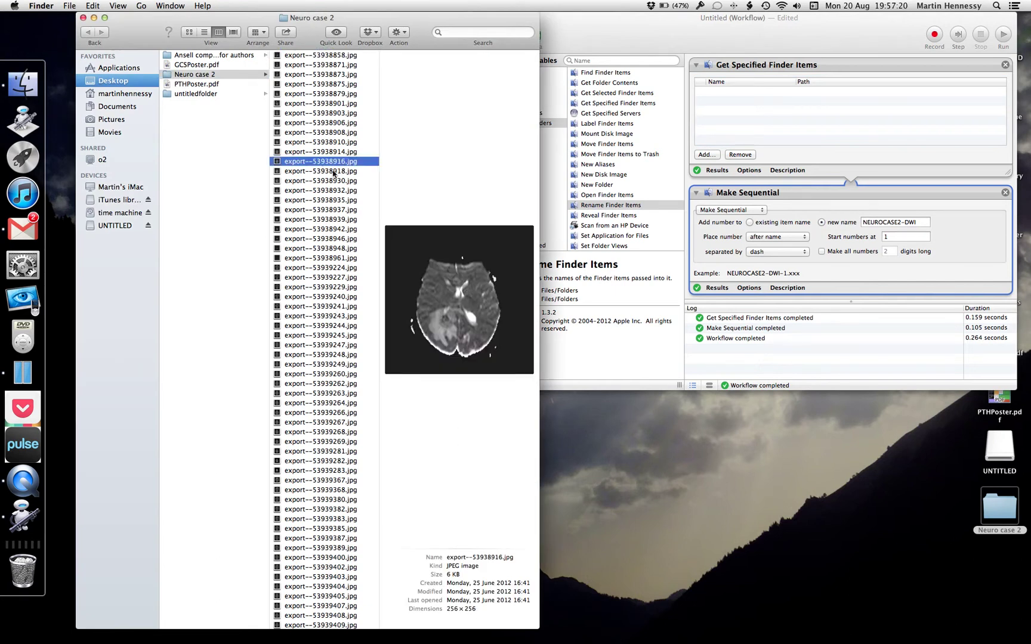
{"action": "left_click", "coordinate": [338, 153]}
{"action": "left_click", "coordinate": [338, 142]}
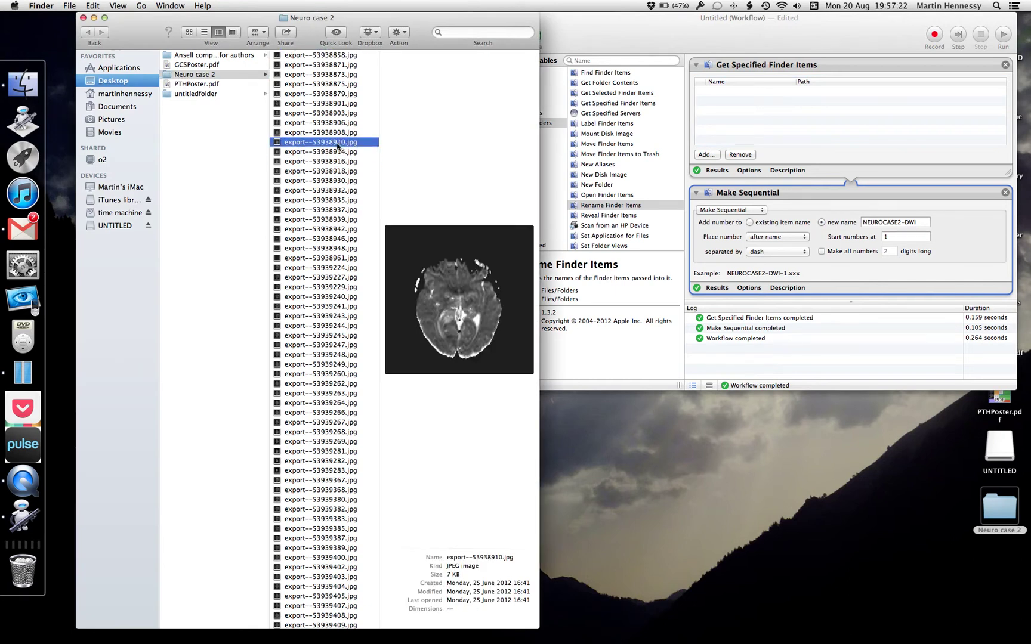
{"action": "left_click", "coordinate": [337, 161]}
{"action": "left_click", "coordinate": [342, 171]}
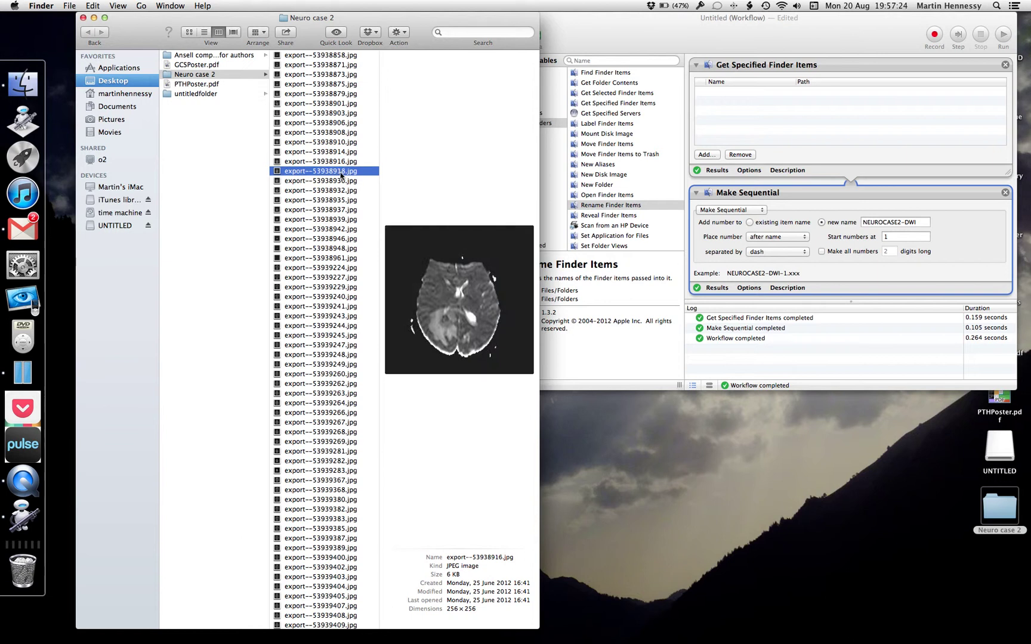
{"action": "left_click", "coordinate": [343, 180]}
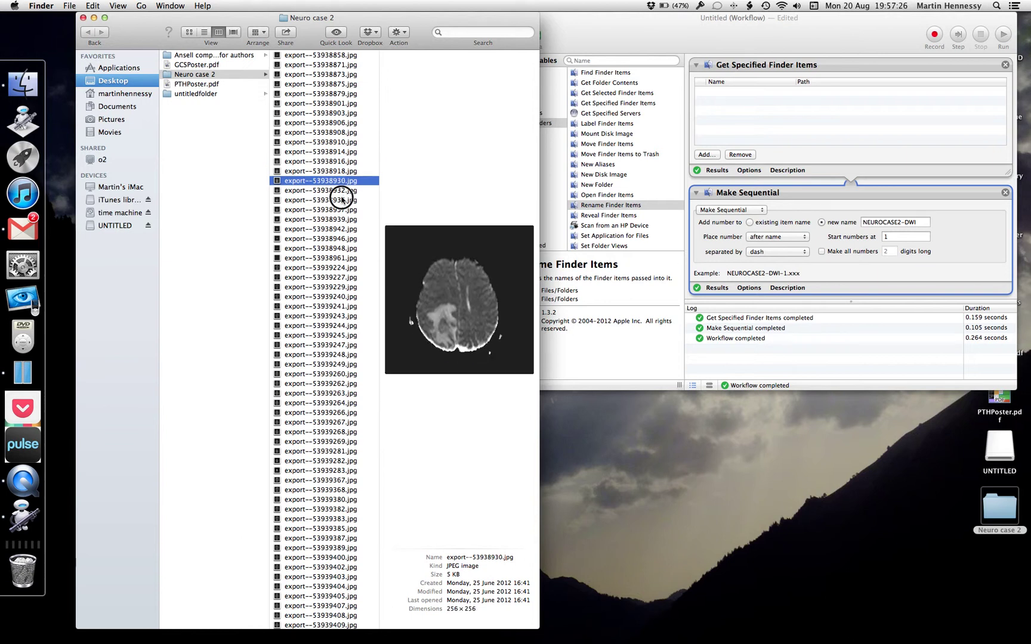
{"action": "left_click", "coordinate": [341, 201]}
{"action": "left_click", "coordinate": [342, 219]}
{"action": "left_click", "coordinate": [343, 228]}
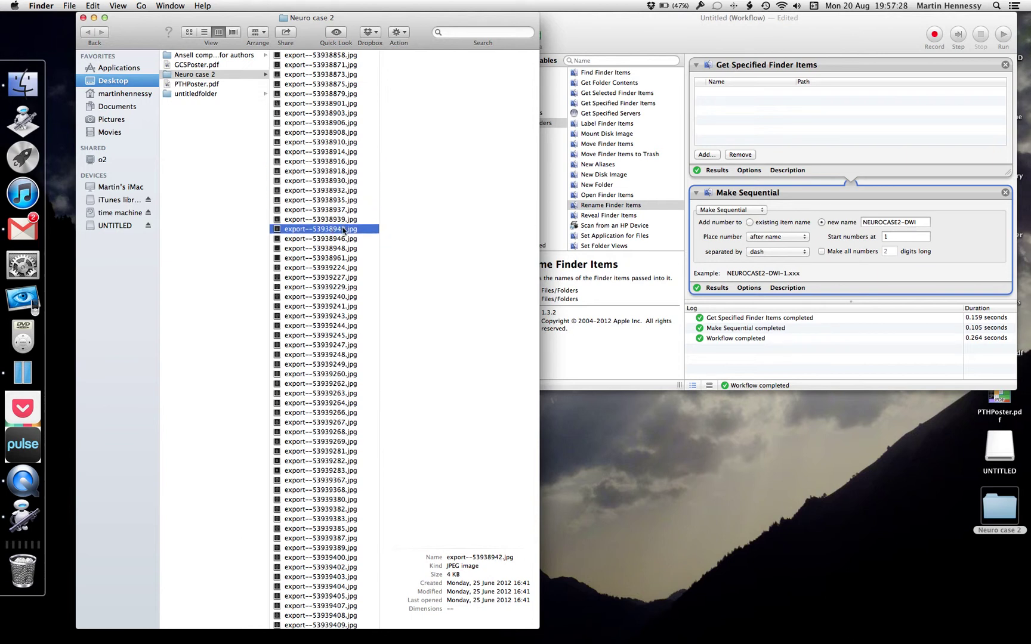
{"action": "left_click", "coordinate": [343, 239]}
{"action": "left_click", "coordinate": [343, 248]}
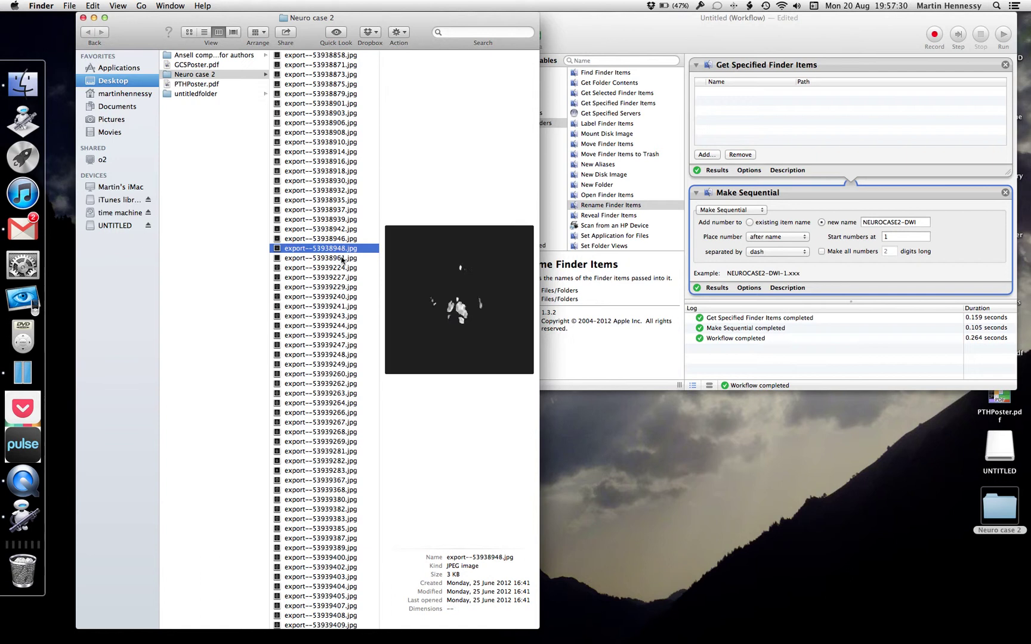
{"action": "left_click", "coordinate": [341, 259]}
{"action": "left_click", "coordinate": [339, 265]}
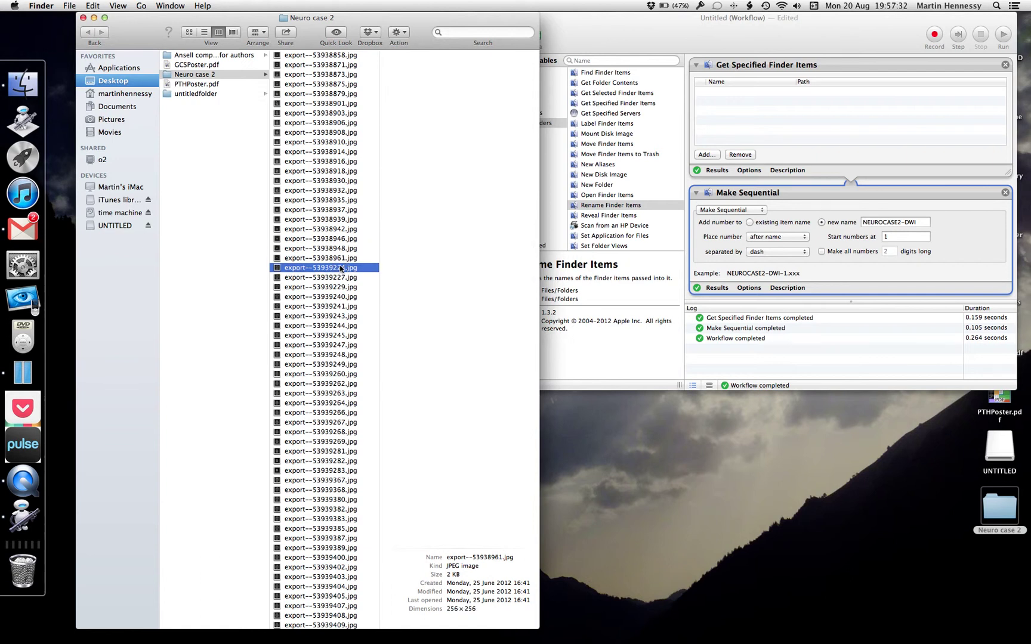
Step: Add the series images from export--53938858.jpg to export--53938961.jpg to the Get Specified Finder Items action
{"action": "left_click", "coordinate": [337, 260]}
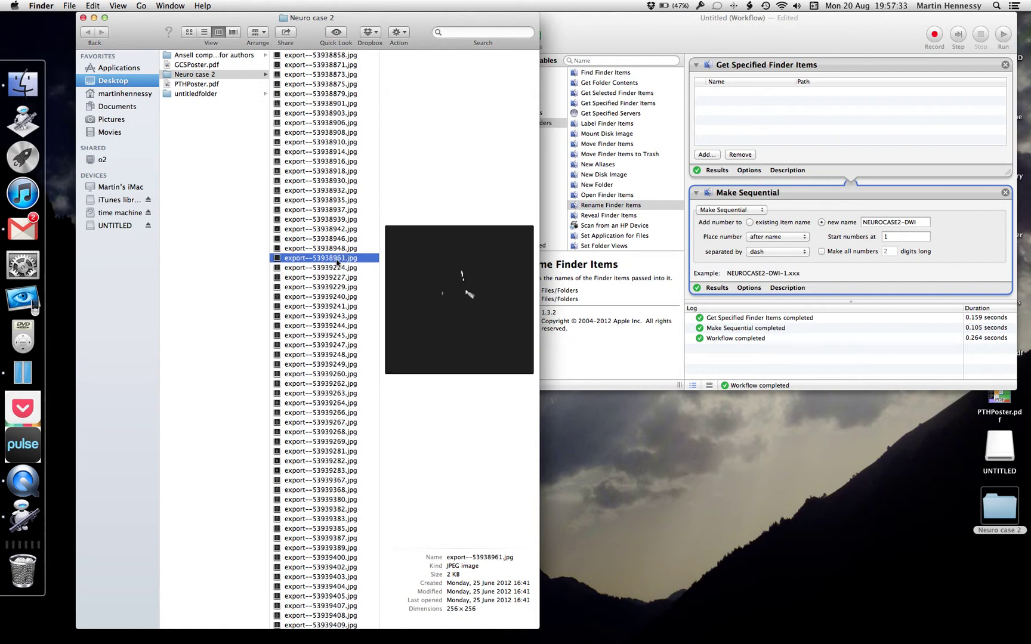
{"action": "left_click", "coordinate": [337, 55], "text": "shift"}
{"action": "left_click_drag", "start_coordinate": [408, 115], "coordinate": [783, 106]}
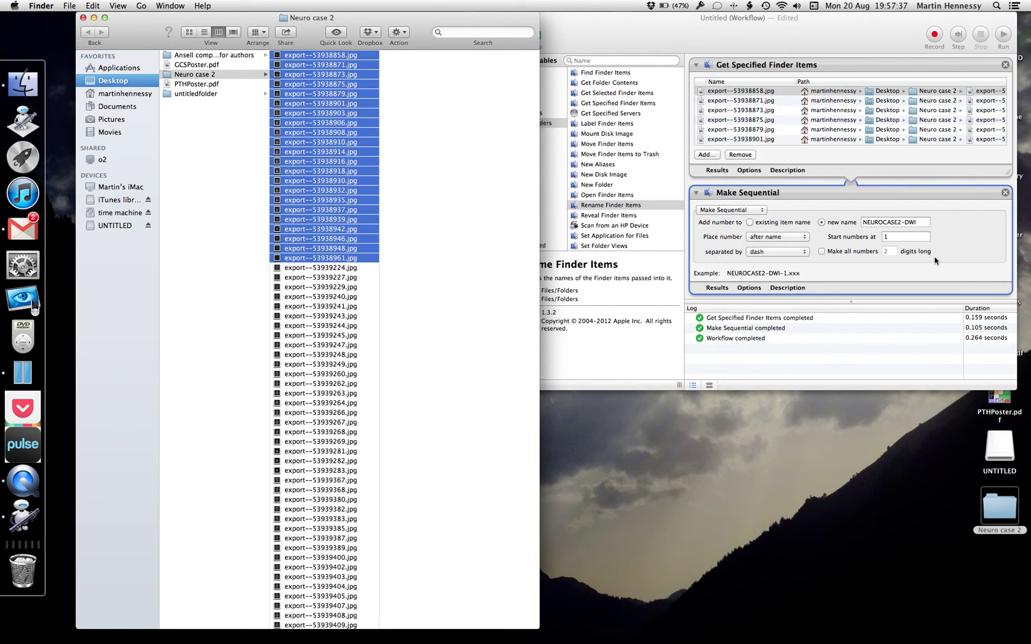
Step: Set the new name to NEUROCASE2-ADC with all numbers 2 digits long, and run the workflow
{"action": "left_click", "coordinate": [914, 223]}
{"action": "type", "text": "ADC"}
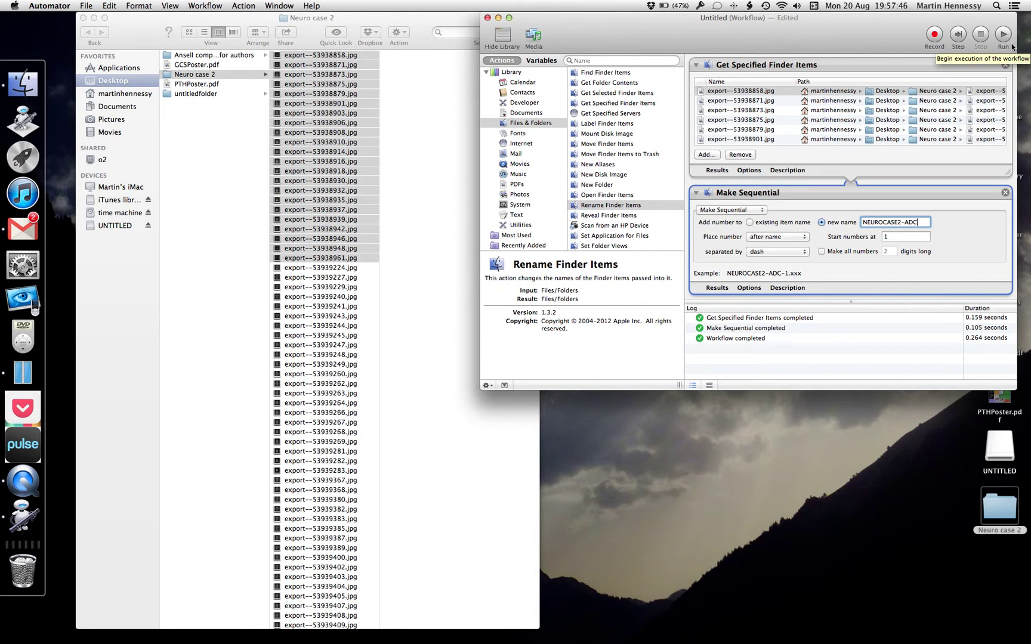
{"action": "left_click", "coordinate": [822, 251]}
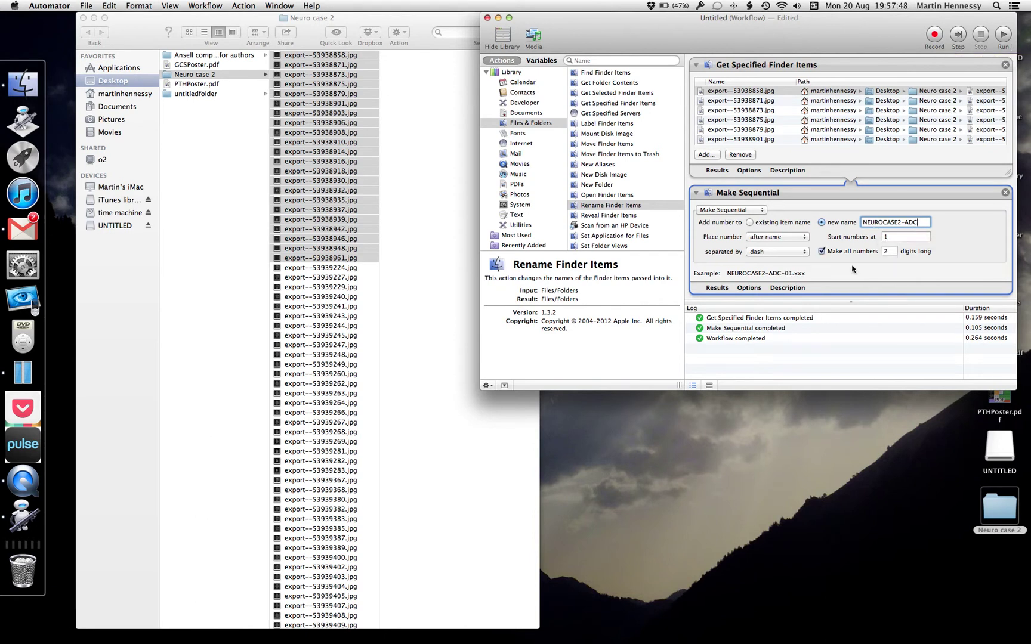
{"action": "left_click", "coordinate": [1006, 37]}
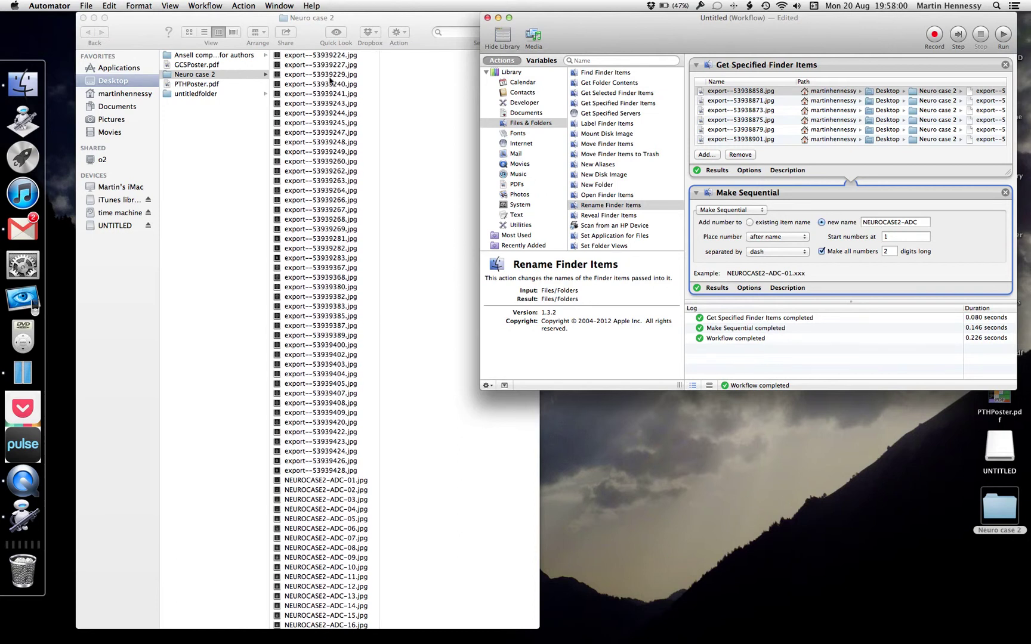
Step: Preview the remaining export images and select the next series, from export--53939224.jpg to export--53939283.jpg
{"action": "left_click", "coordinate": [332, 233]}
{"action": "left_click", "coordinate": [332, 240]}
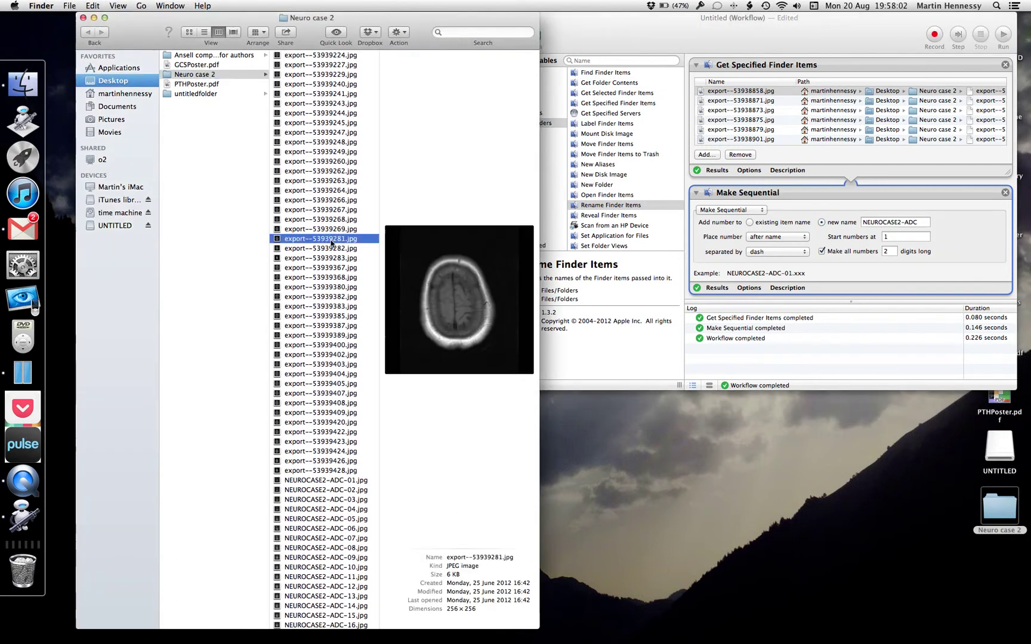
{"action": "left_click", "coordinate": [328, 143]}
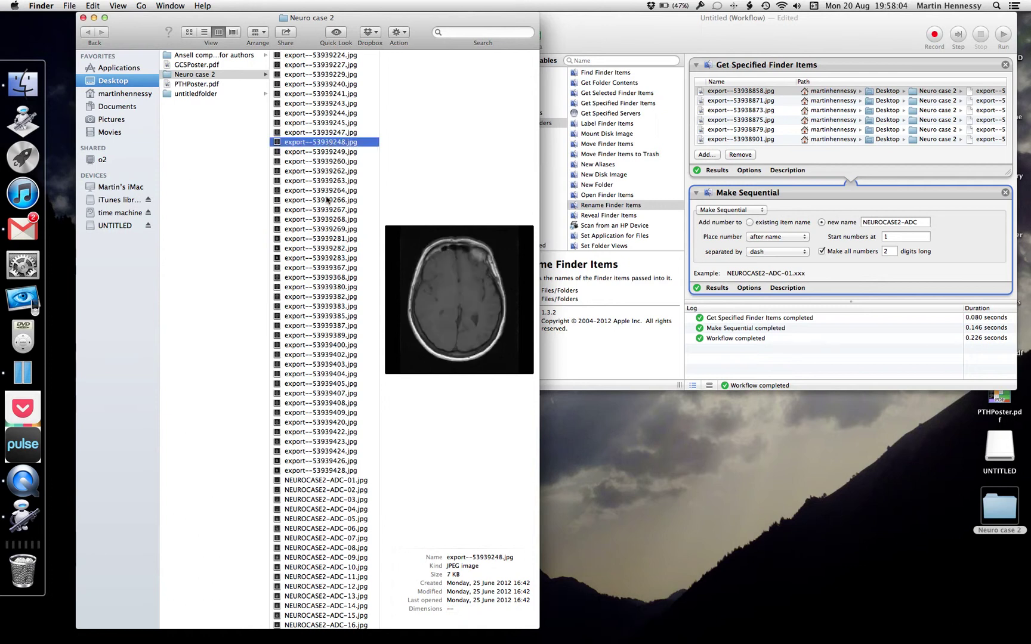
{"action": "left_click", "coordinate": [320, 393]}
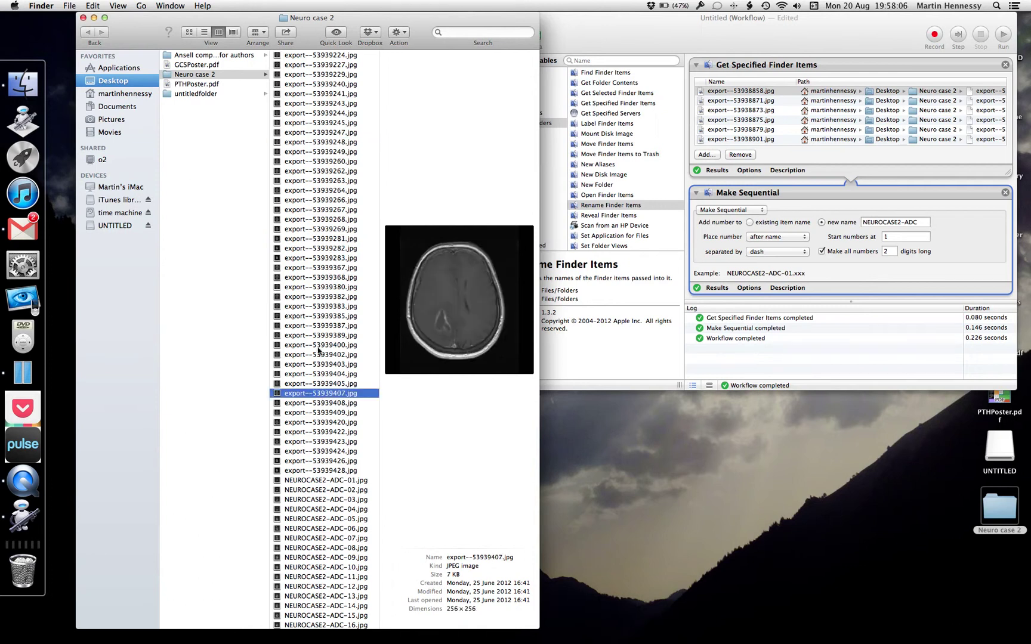
{"action": "left_click", "coordinate": [315, 240]}
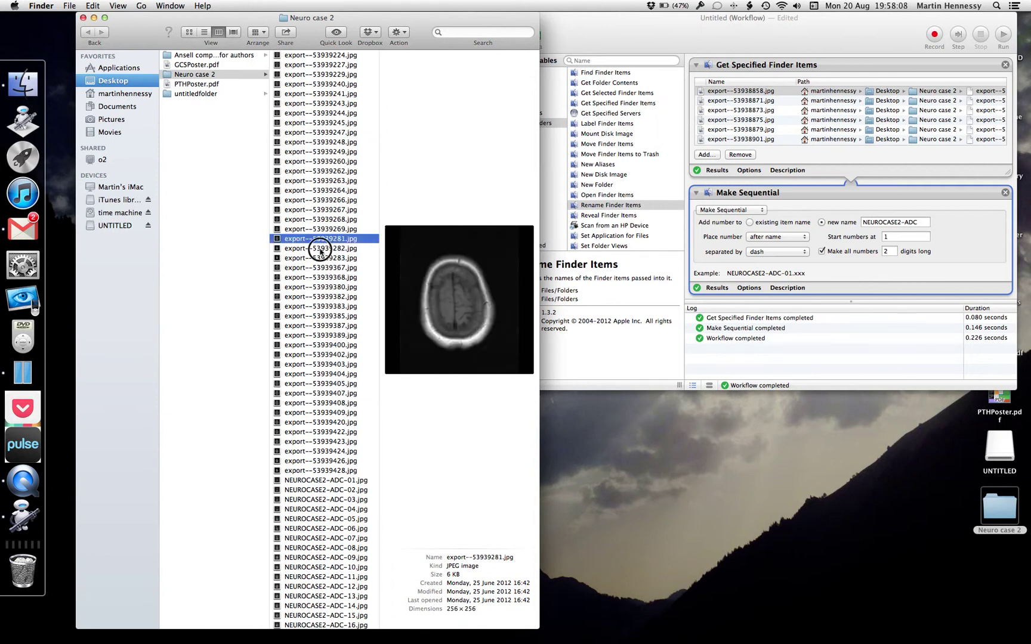
{"action": "left_click", "coordinate": [321, 249]}
{"action": "left_click", "coordinate": [322, 259]}
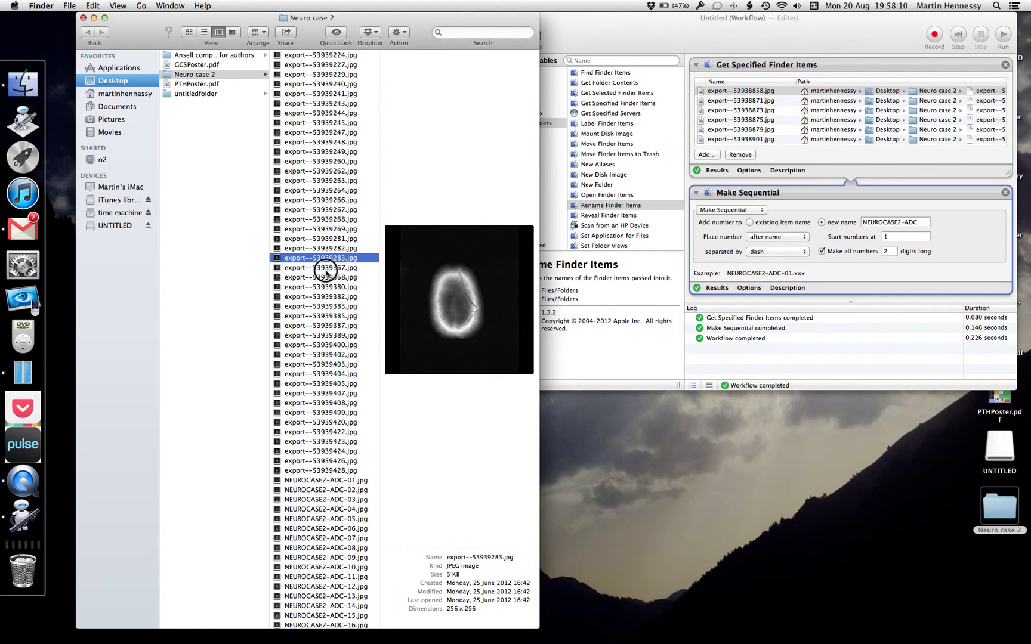
{"action": "left_click", "coordinate": [325, 269]}
{"action": "left_click", "coordinate": [331, 260]}
{"action": "left_click", "coordinate": [337, 56], "text": "shift"}
Step: Replace the processed ADC files in the Get Specified Finder Items action with the series selected in the Neuro case 2 folder
{"action": "left_click", "coordinate": [744, 119]}
{"action": "key", "text": "super+a"}
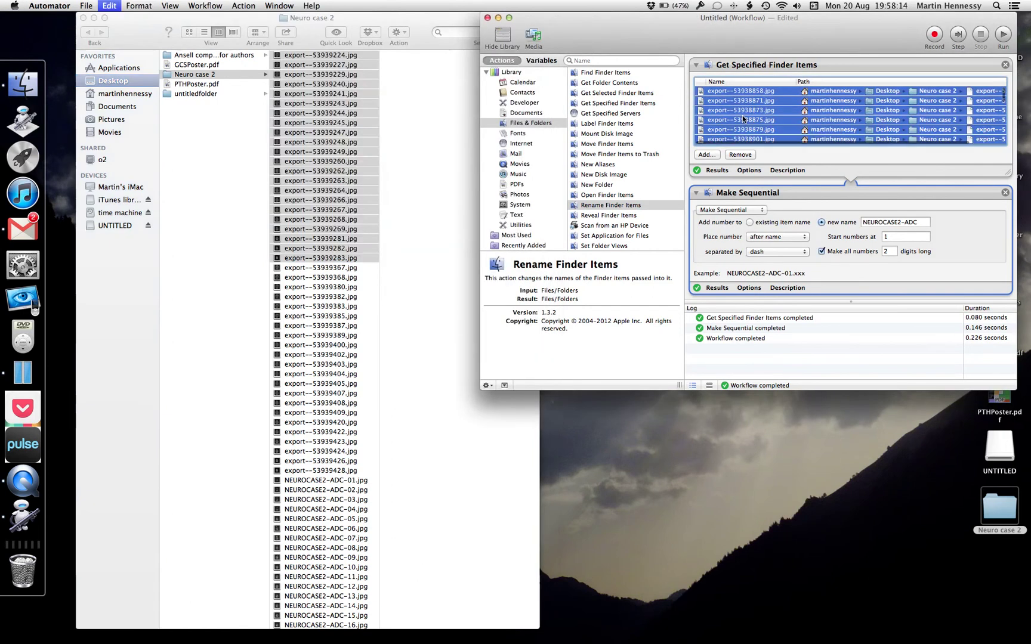
{"action": "left_click", "coordinate": [740, 155]}
{"action": "left_click_drag", "start_coordinate": [344, 78], "coordinate": [868, 129]}
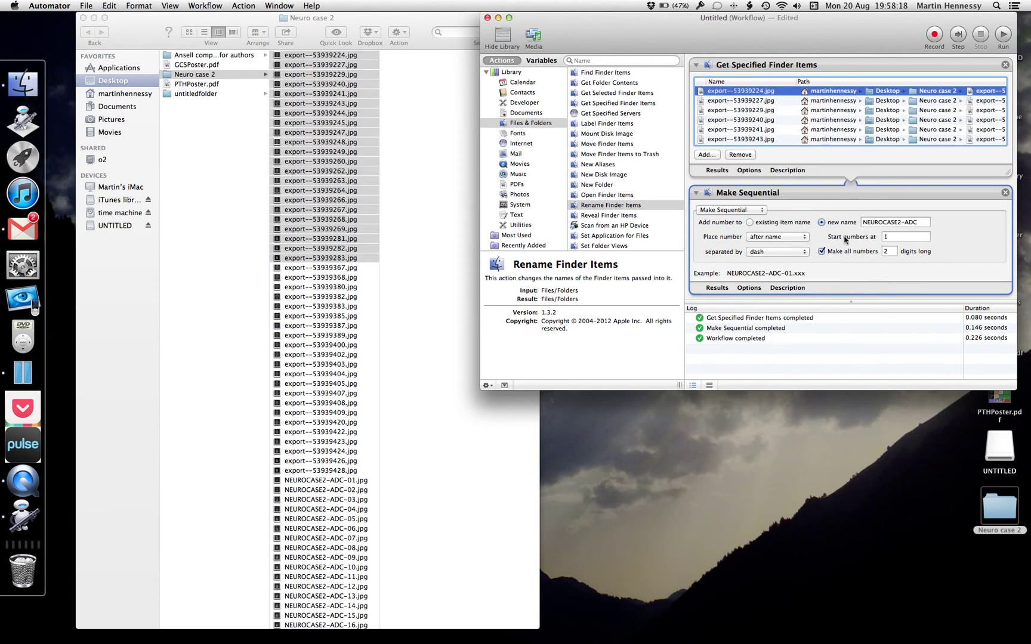
Step: Set the new name to NEUROCASE2-AxialT1Pre and run the workflow on the listed series
{"action": "left_click", "coordinate": [906, 222]}
{"action": "type", "text": "A"}
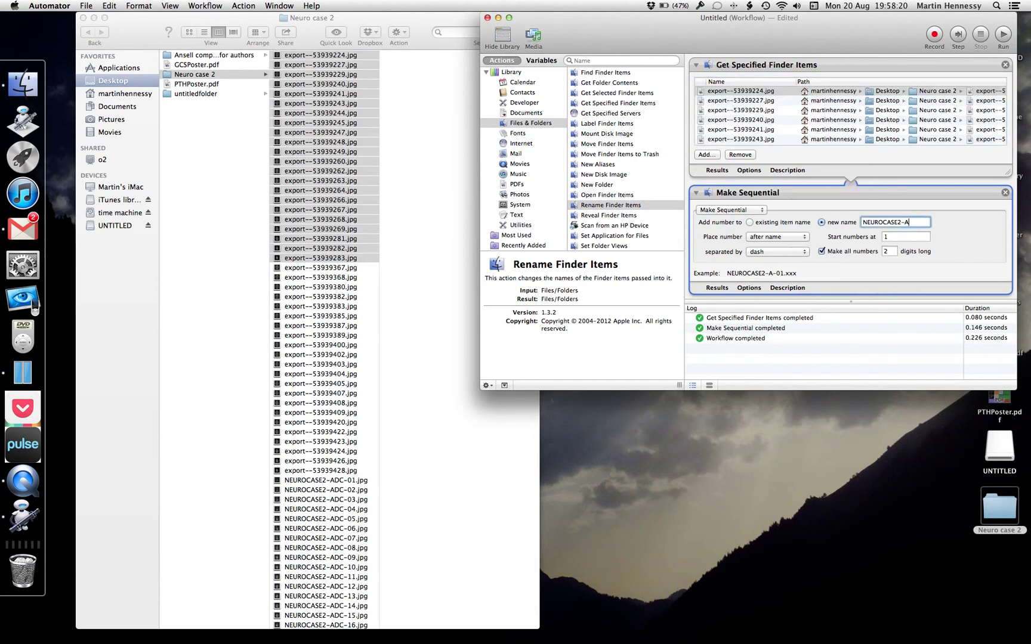
{"action": "type", "text": "xialT1Pre"}
{"action": "left_click", "coordinate": [1006, 38]}
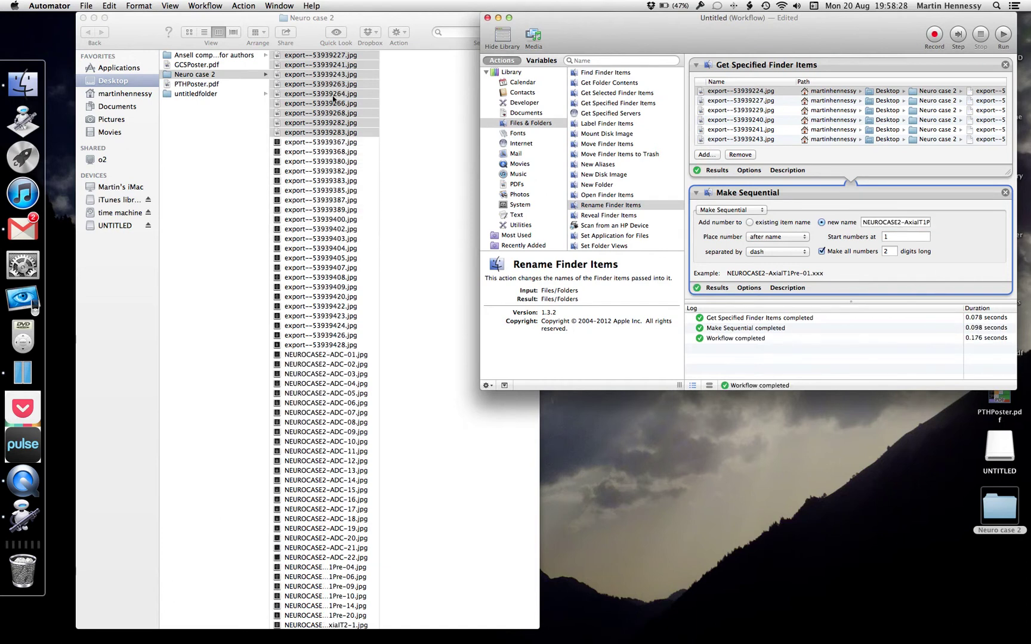
Step: Replace the processed files in Get Specified Finder Items with the series from export--53939367.jpg to export--53939428.jpg
{"action": "left_click", "coordinate": [338, 58]}
{"action": "left_click", "coordinate": [338, 56]}
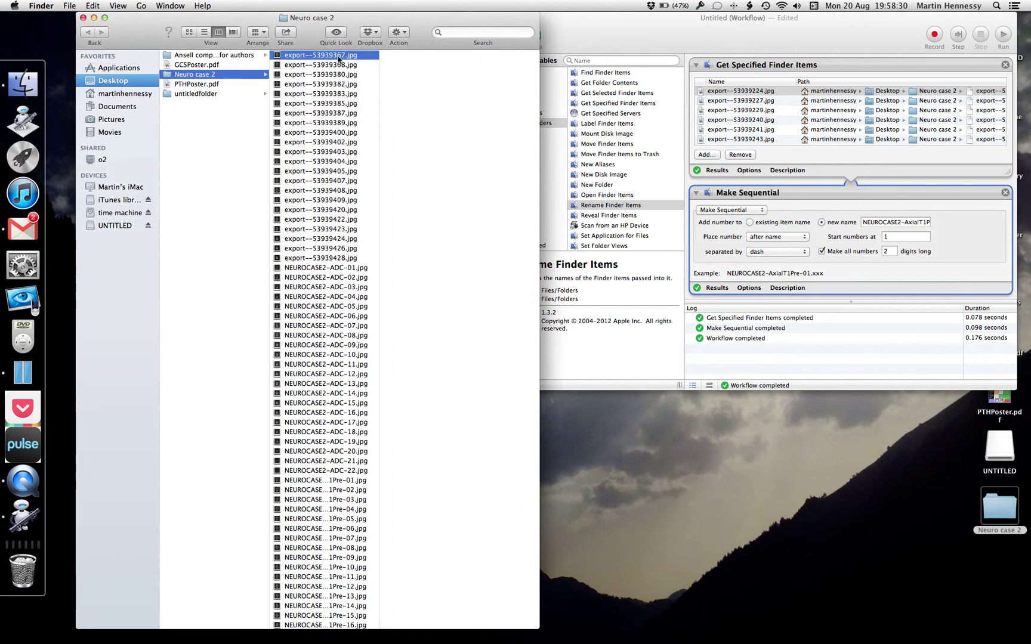
{"action": "left_click", "coordinate": [335, 259]}
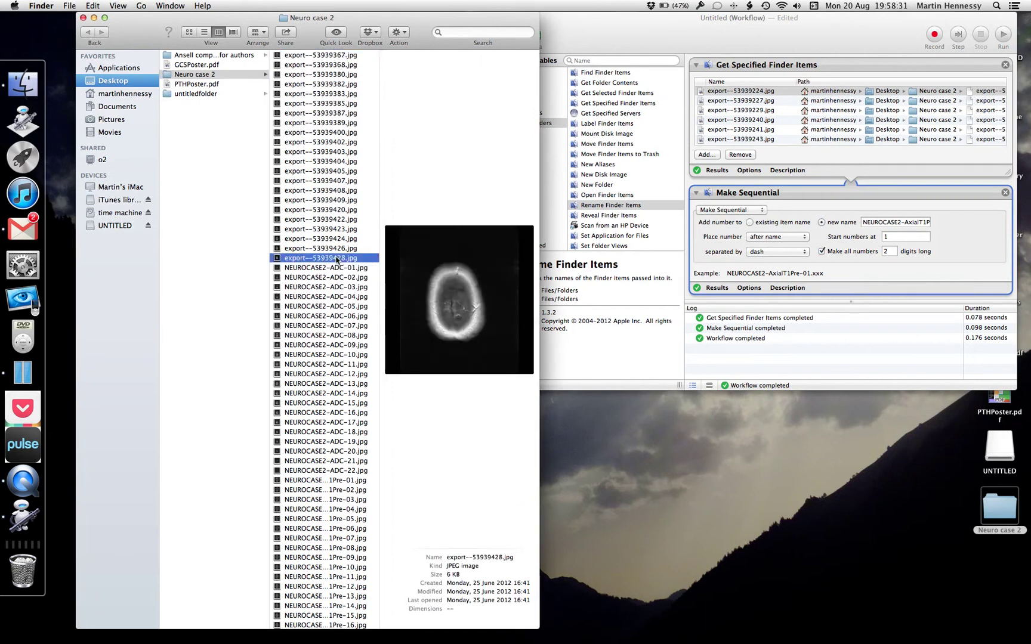
{"action": "left_click", "coordinate": [338, 57], "text": "shift"}
{"action": "left_click", "coordinate": [769, 127]}
{"action": "key", "text": "super+a"}
{"action": "left_click", "coordinate": [740, 156]}
{"action": "left_click_drag", "start_coordinate": [345, 93], "coordinate": [797, 105]}
Step: Change the new name to NEUROCASE2-AxialT1Post and run the workflow
{"action": "left_click", "coordinate": [927, 222]}
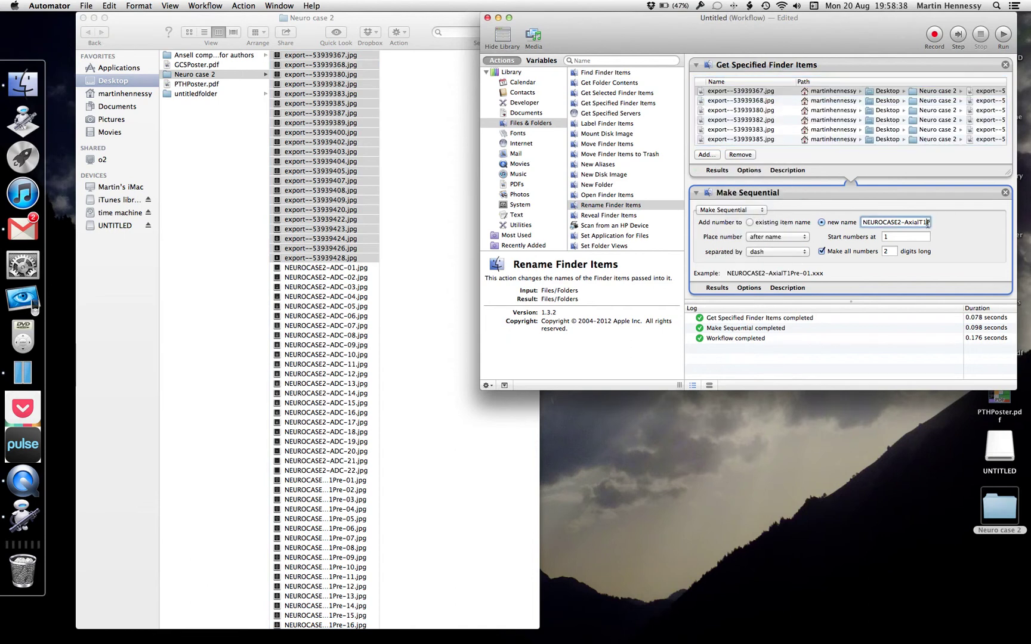
{"action": "key", "text": "End"}
{"action": "key", "text": "BackSpace"}
{"action": "key", "text": "BackSpace"}
{"action": "type", "text": "ost"}
{"action": "left_click", "coordinate": [1002, 34]}
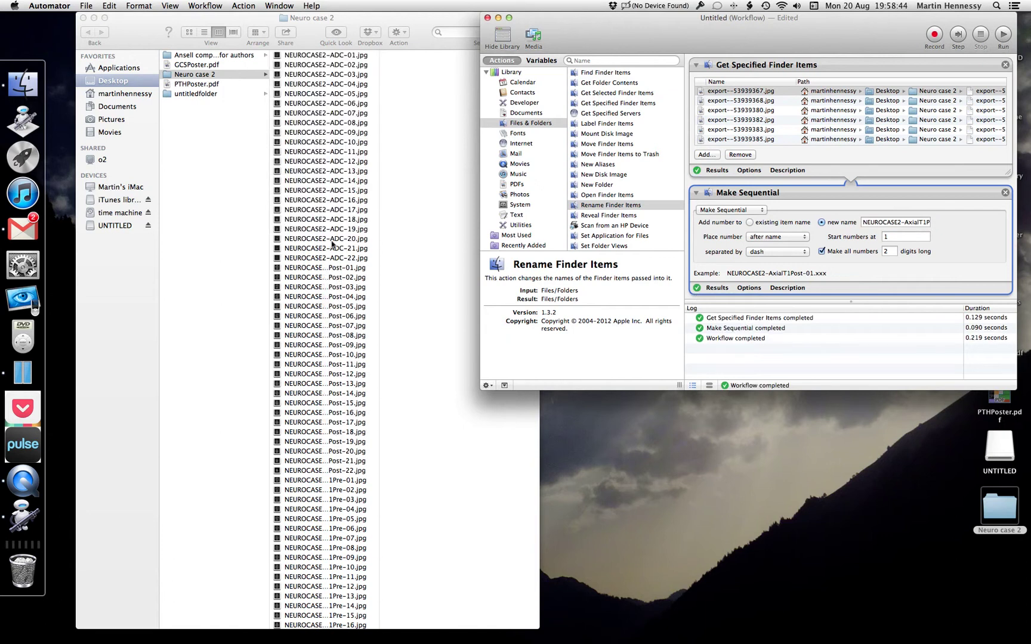
Step: Remove all processed files from the Get Specified Finder Items action
{"action": "left_click", "coordinate": [761, 119]}
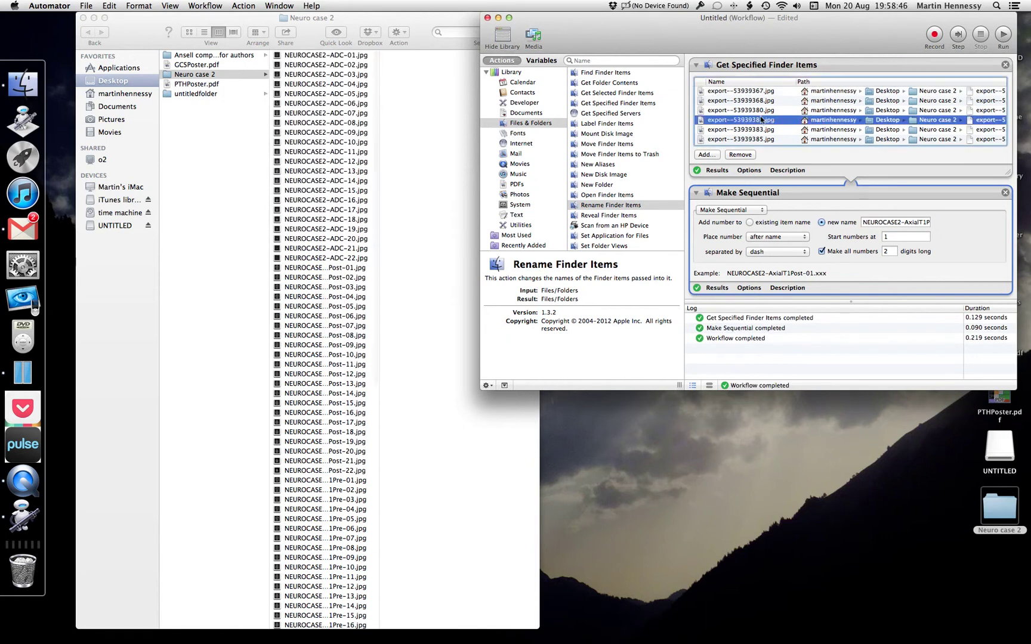
{"action": "key", "text": "super+a"}
{"action": "left_click", "coordinate": [741, 155]}
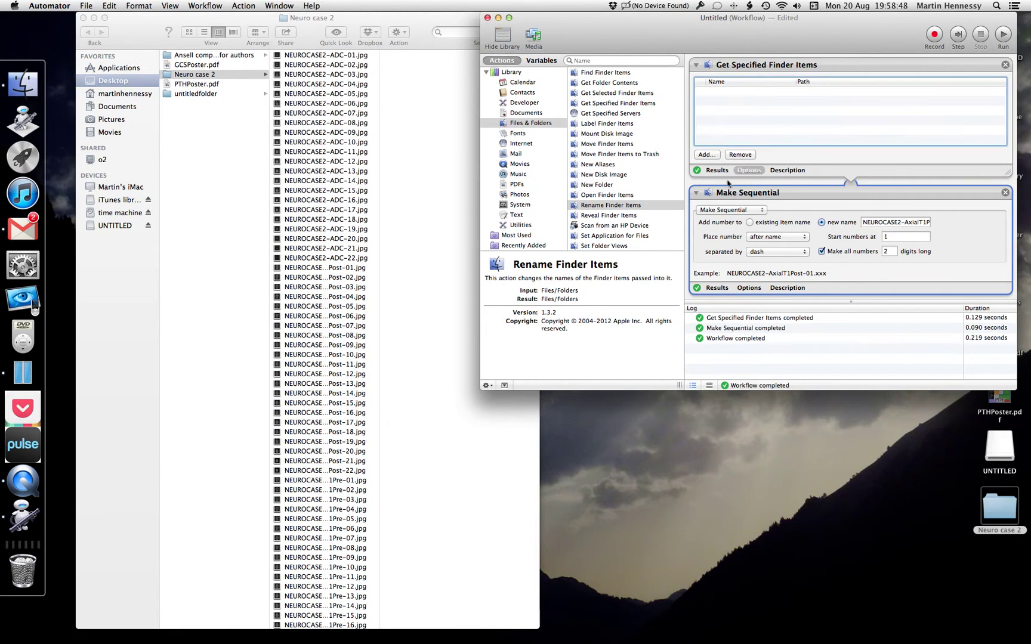
Step: Look through the renamed series in the Neuro case 2 folder and preview the first AxialT2 image
{"action": "scroll", "coordinate": [337, 292], "scroll_direction": "down", "scroll_amount": 5}
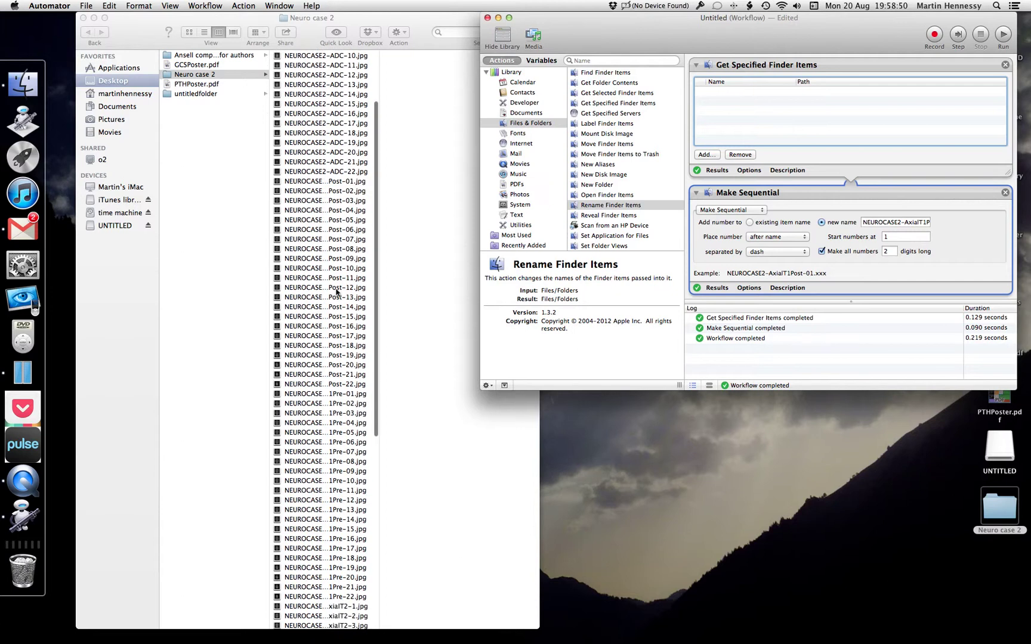
{"action": "scroll", "coordinate": [337, 292], "scroll_direction": "down", "scroll_amount": 3}
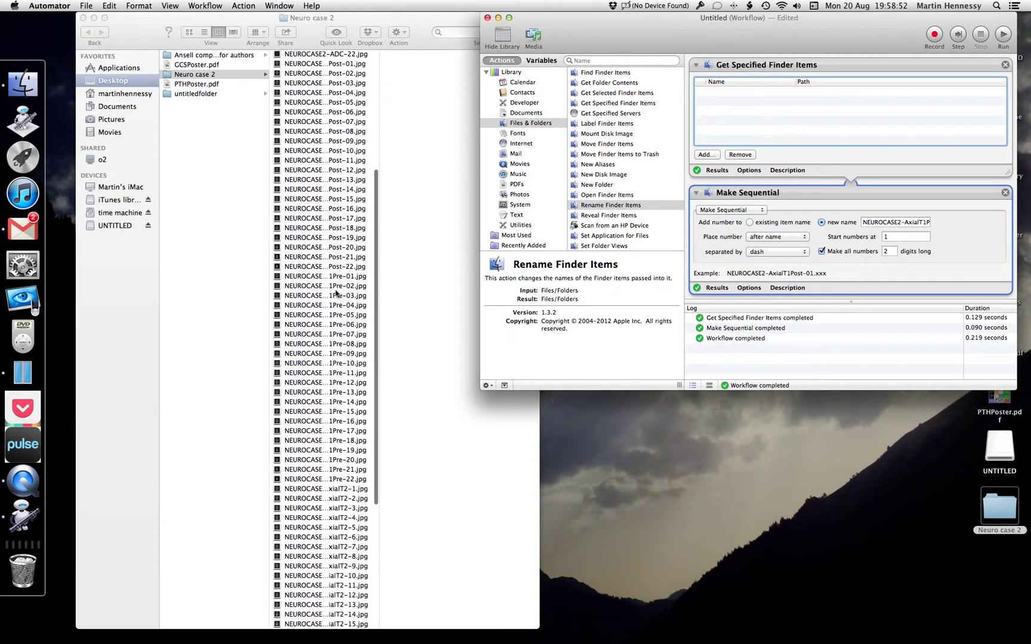
{"action": "scroll", "coordinate": [321, 340], "scroll_direction": "down", "scroll_amount": 2}
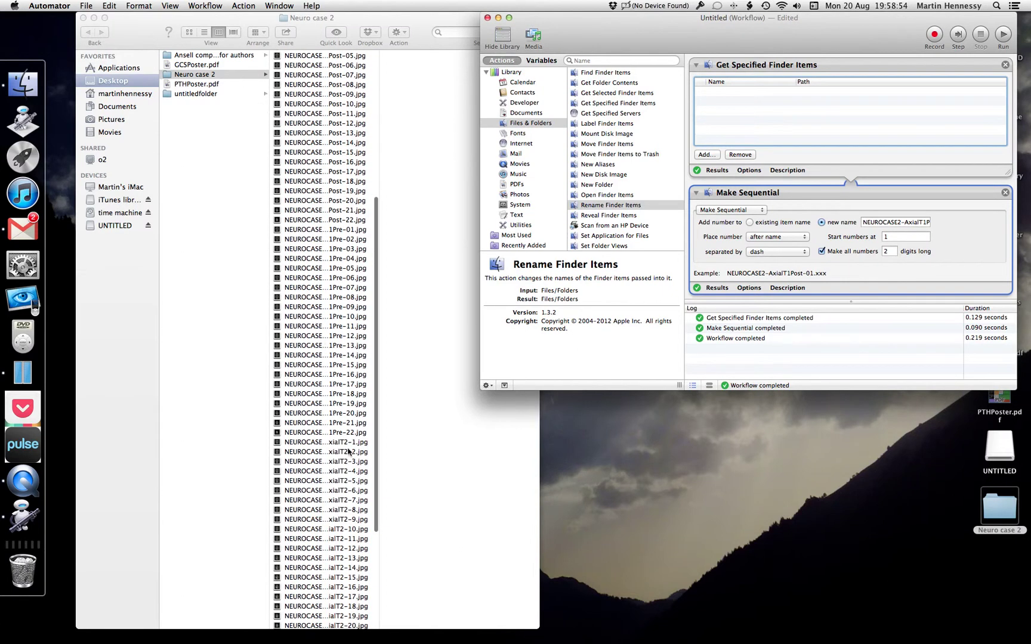
{"action": "left_click", "coordinate": [349, 449]}
{"action": "left_click", "coordinate": [337, 443]}
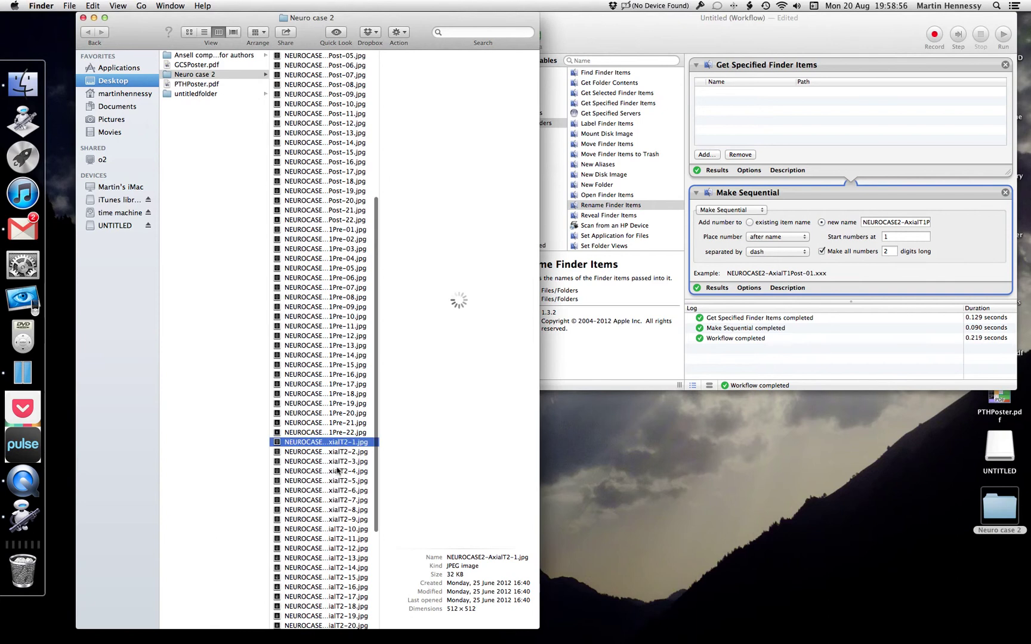
{"action": "scroll", "coordinate": [337, 471], "scroll_direction": "down", "scroll_amount": 3}
{"action": "scroll", "coordinate": [337, 470], "scroll_direction": "down", "scroll_amount": 1}
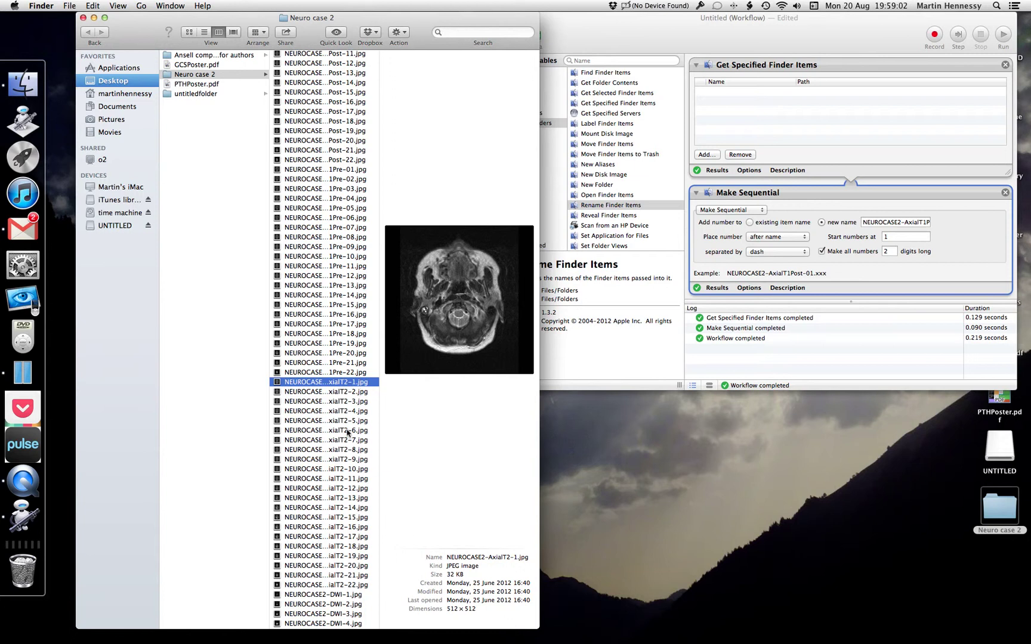
{"action": "scroll", "coordinate": [356, 557], "scroll_direction": "down", "scroll_amount": 5}
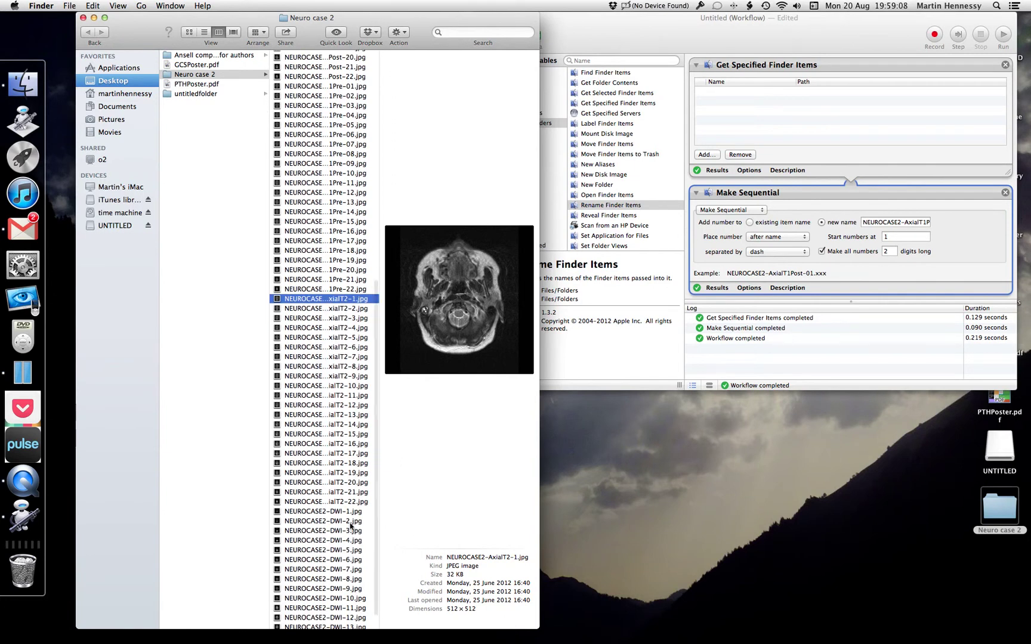
{"action": "scroll", "coordinate": [352, 524], "scroll_direction": "up", "scroll_amount": 15}
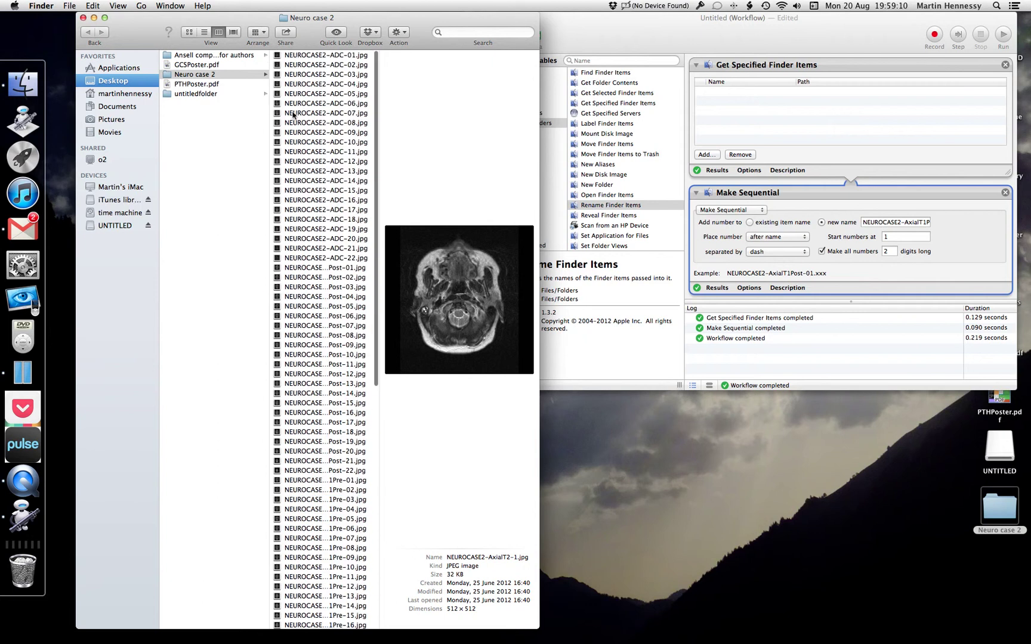
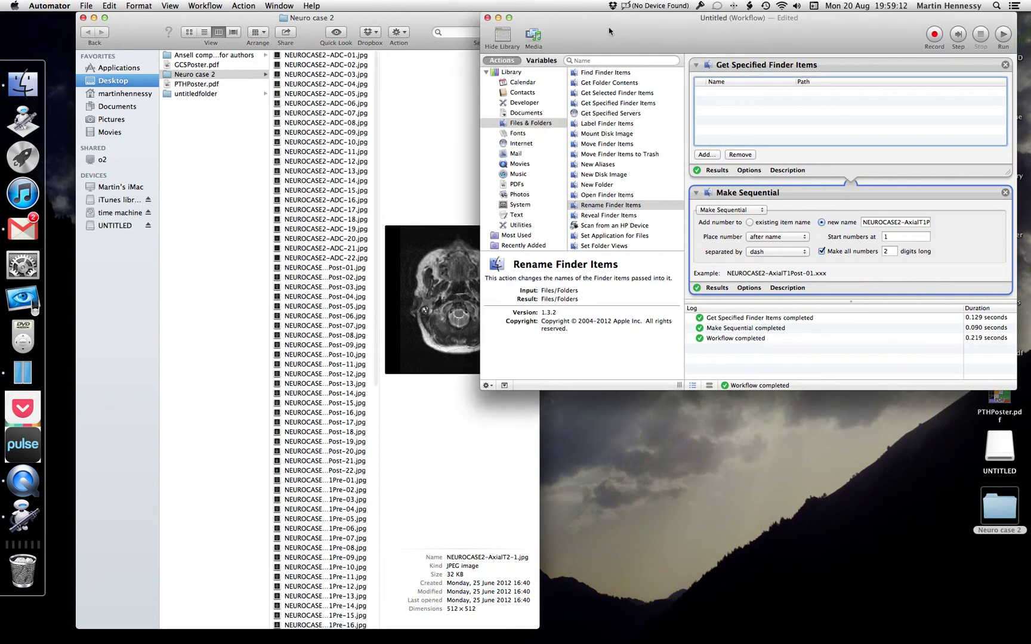
Step: Clear the new name in the Make Sequential action
{"action": "double_click", "coordinate": [878, 222]}
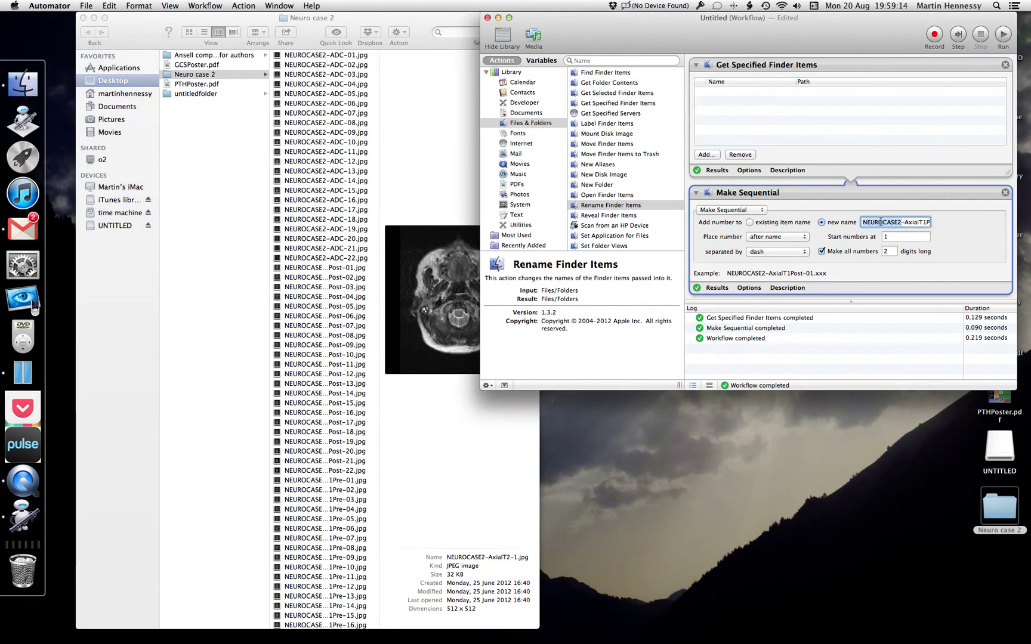
{"action": "key", "text": "super+a"}
{"action": "key", "text": "BackSpace"}
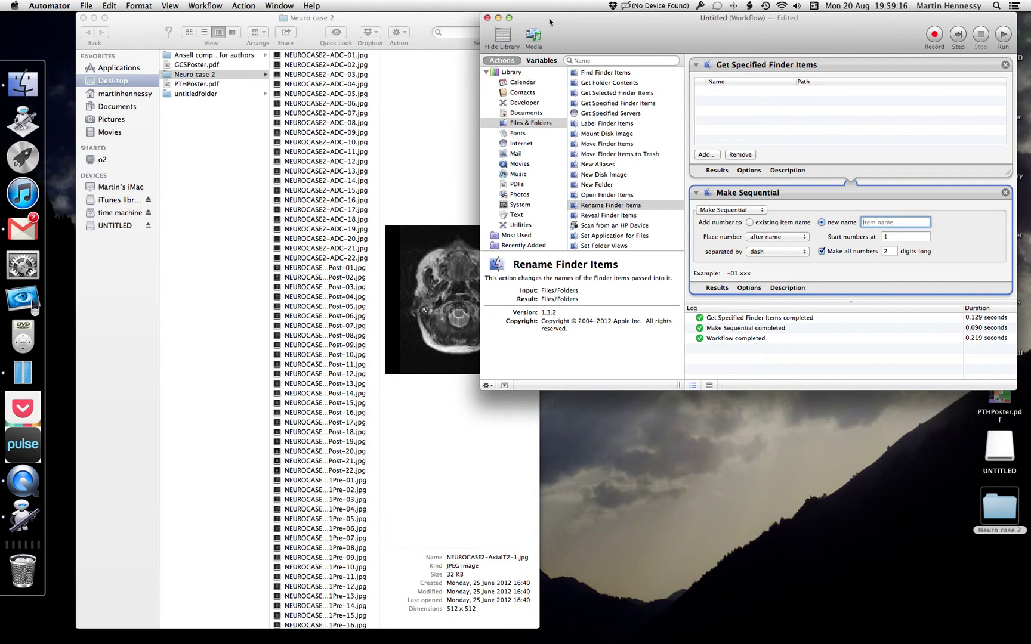
{"action": "left_click", "coordinate": [488, 17]}
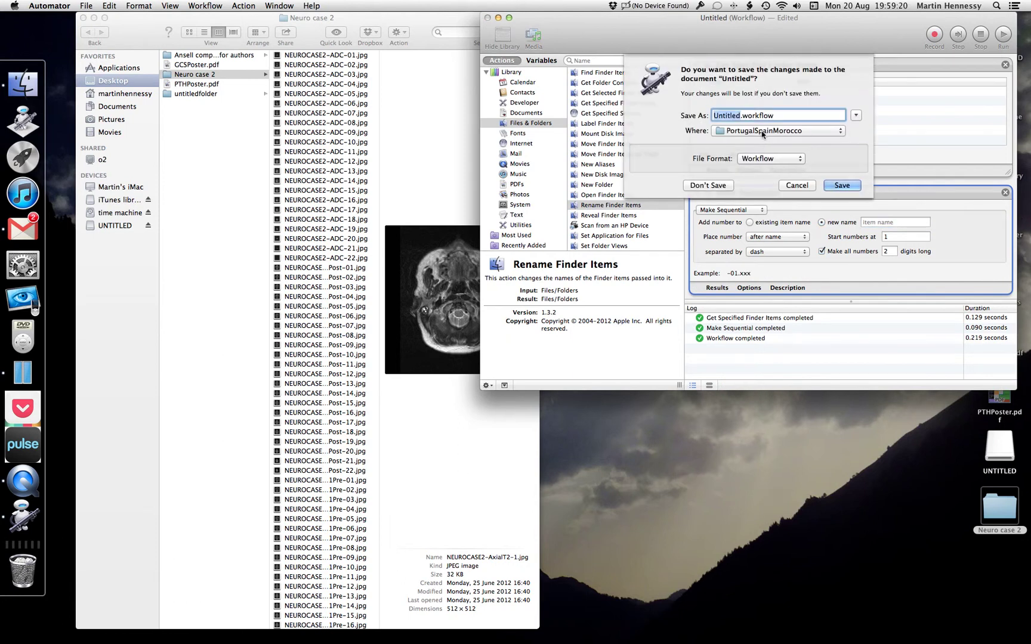
{"action": "left_click", "coordinate": [766, 131]}
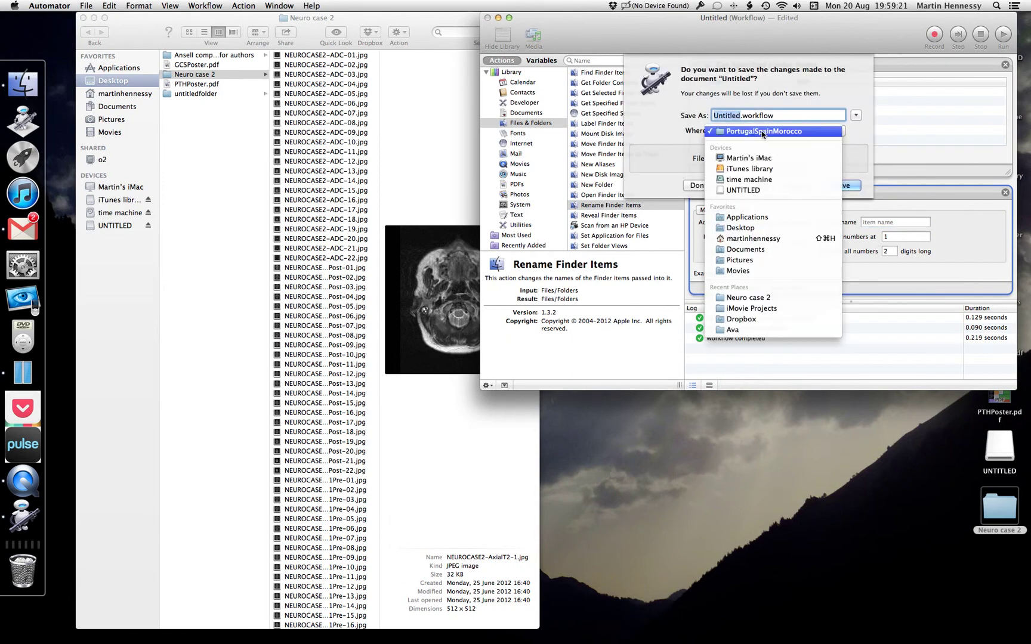
{"action": "left_click", "coordinate": [766, 226]}
{"action": "type", "text": "Sequ"}
{"action": "type", "text": "entia"}
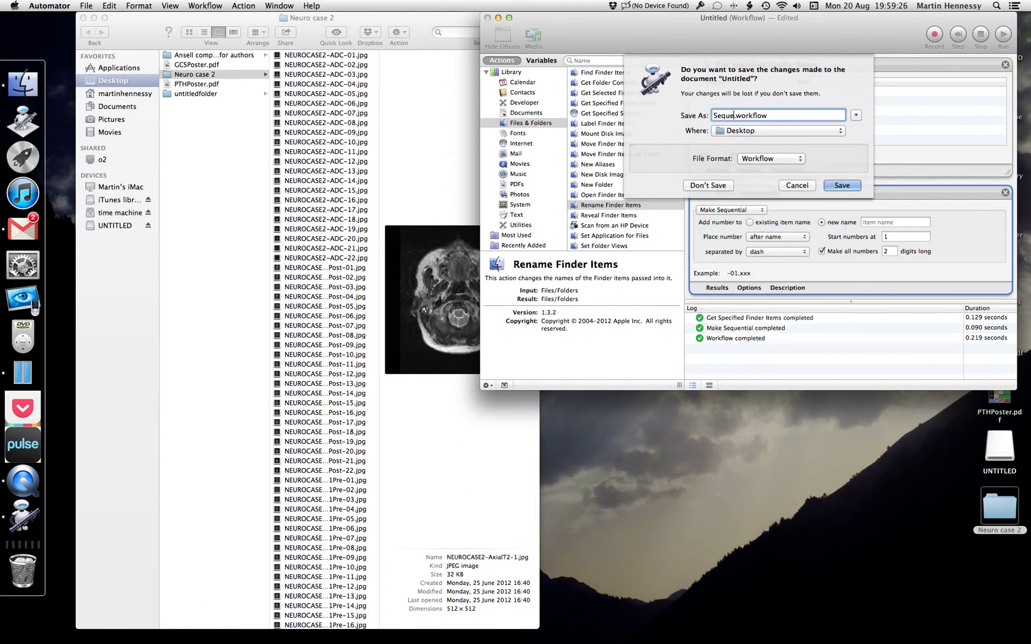
{"action": "type", "text": "l rename"}
{"action": "left_click", "coordinate": [798, 187]}
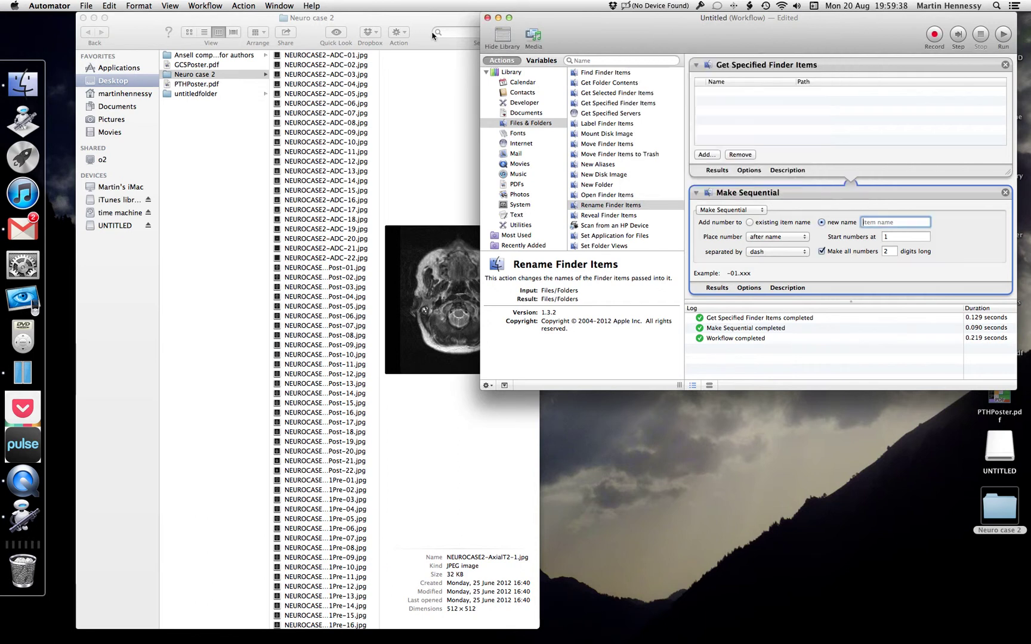
Step: Close the Untitled workflow without saving its changes
{"action": "left_click", "coordinate": [487, 18]}
{"action": "left_click", "coordinate": [707, 185]}
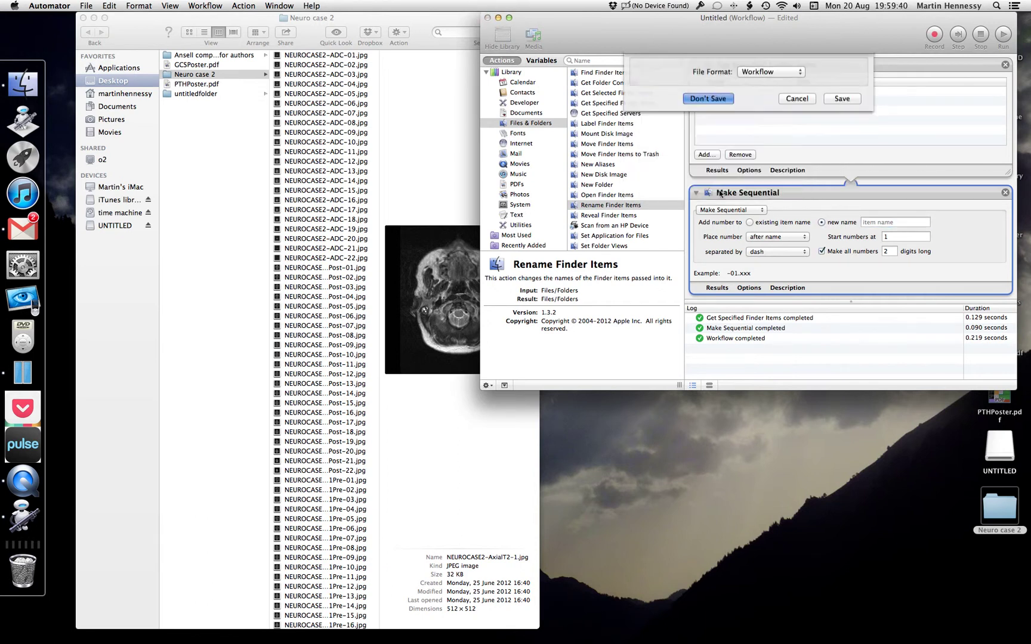
Step: Show the Neuro case 2 folder as a list, narrow its window and move it aside to free the desktop
{"action": "left_click_drag", "start_coordinate": [297, 17], "coordinate": [633, 4]}
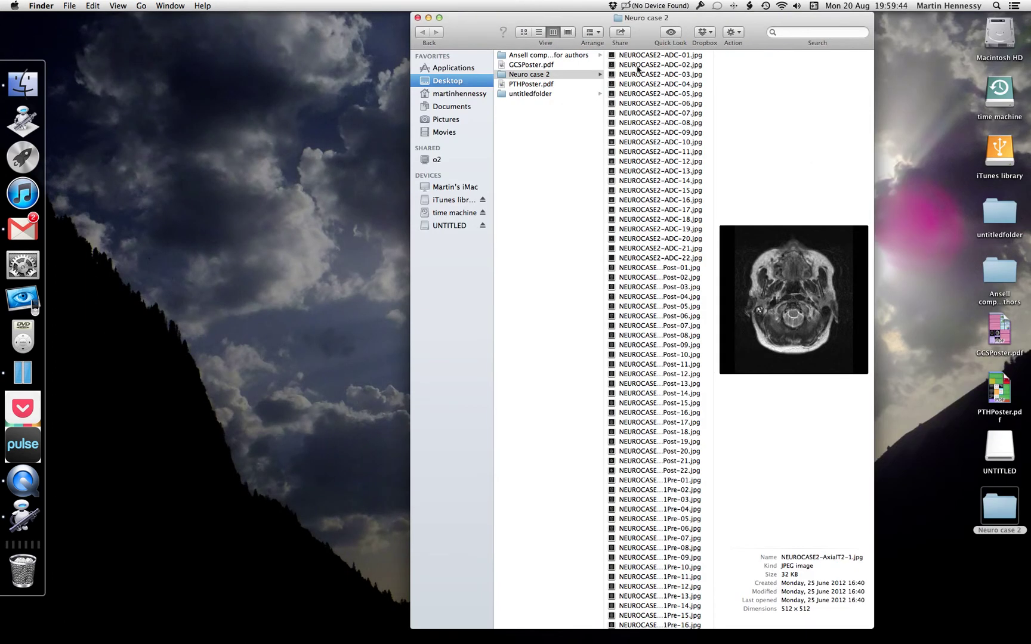
{"action": "left_click", "coordinate": [537, 35]}
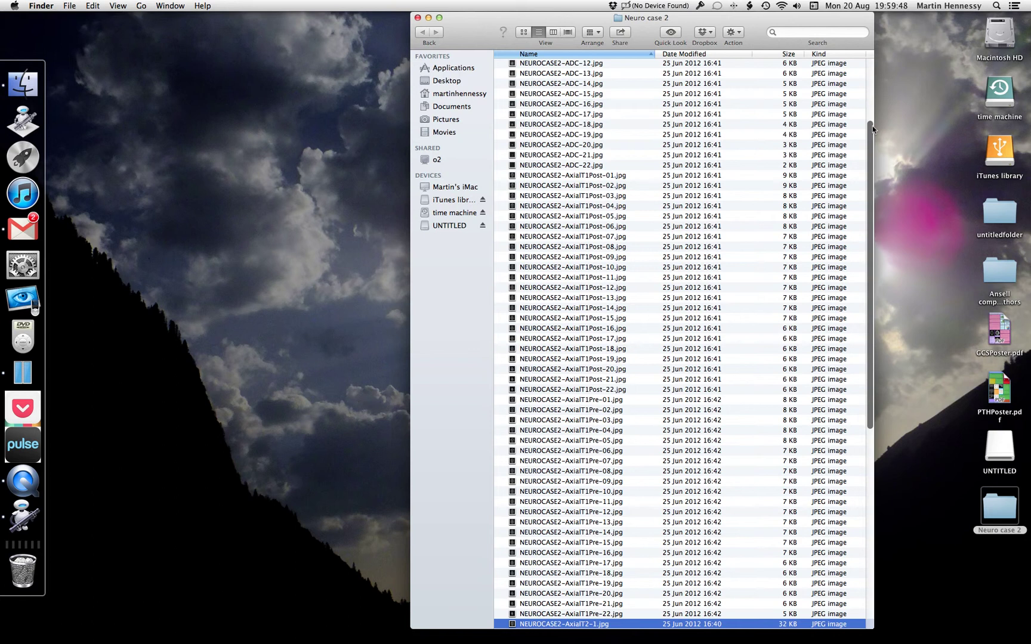
{"action": "left_click_drag", "start_coordinate": [872, 125], "coordinate": [654, 150]}
{"action": "left_click_drag", "start_coordinate": [614, 24], "coordinate": [978, 5]}
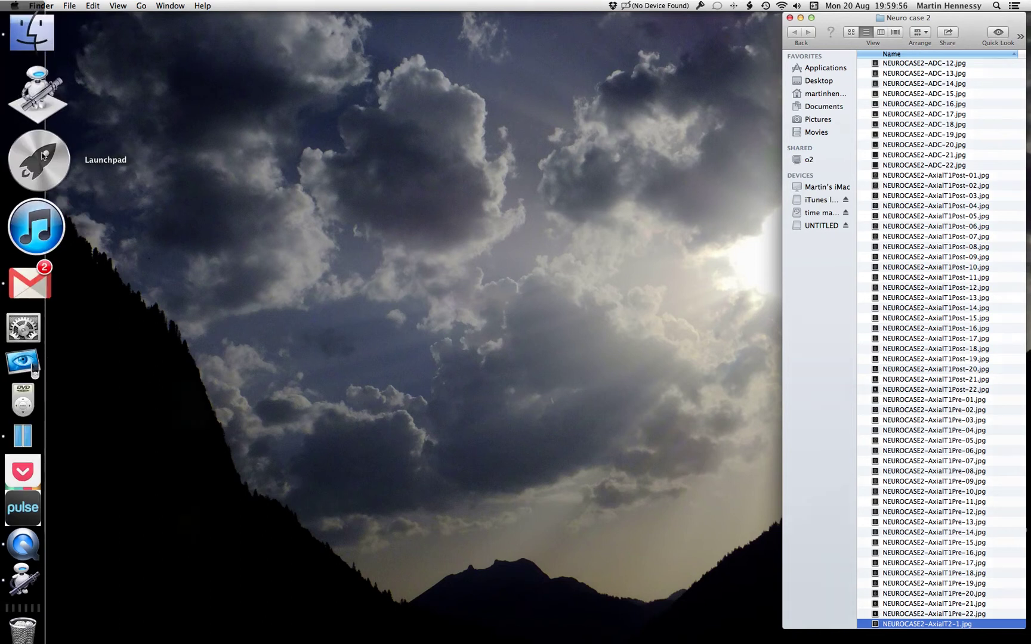
Step: Launch OsiriX, continue without downloading the new version, and position its database window beside the Neuro case 2 folder
{"action": "left_click", "coordinate": [41, 158]}
{"action": "left_click", "coordinate": [772, 527]}
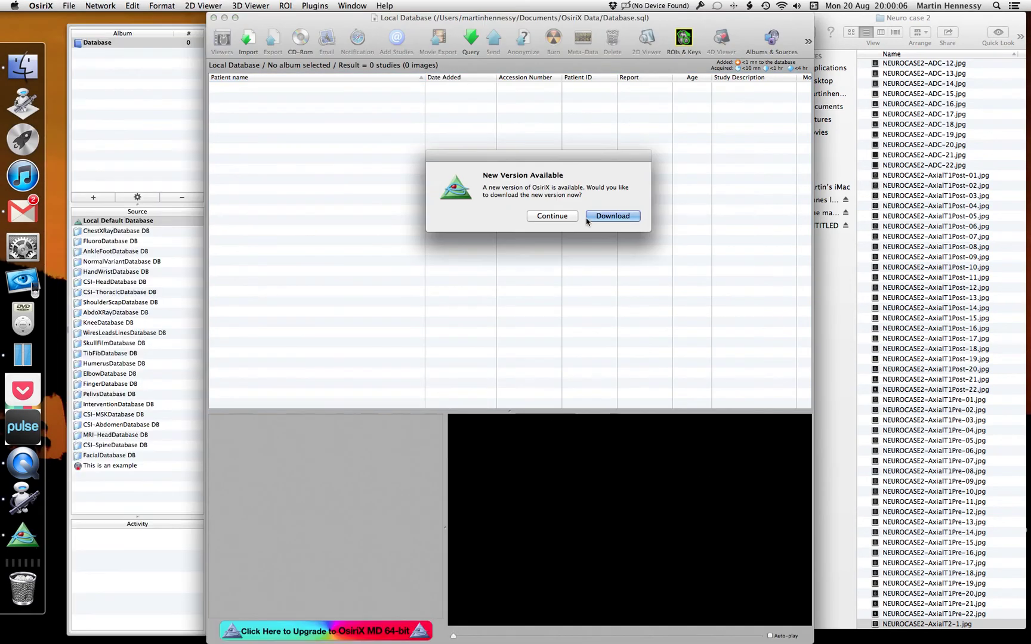
{"action": "left_click", "coordinate": [552, 216]}
{"action": "left_click_drag", "start_coordinate": [458, 18], "coordinate": [417, 13]}
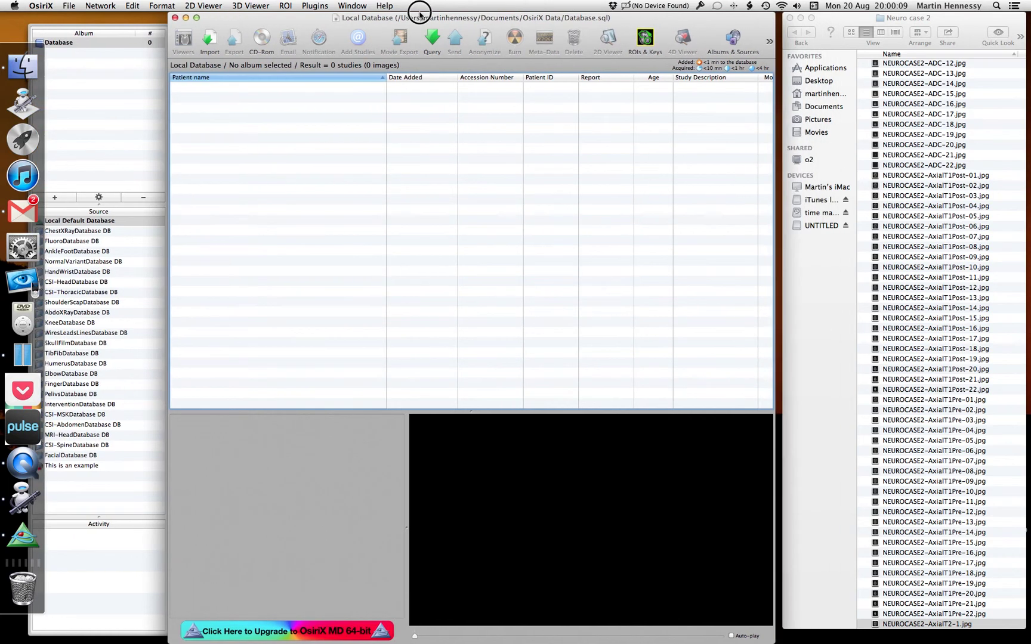
Step: Open the MRI-HeadDatabase DB source and decline the BullsEye plugin update
{"action": "left_click", "coordinate": [98, 436]}
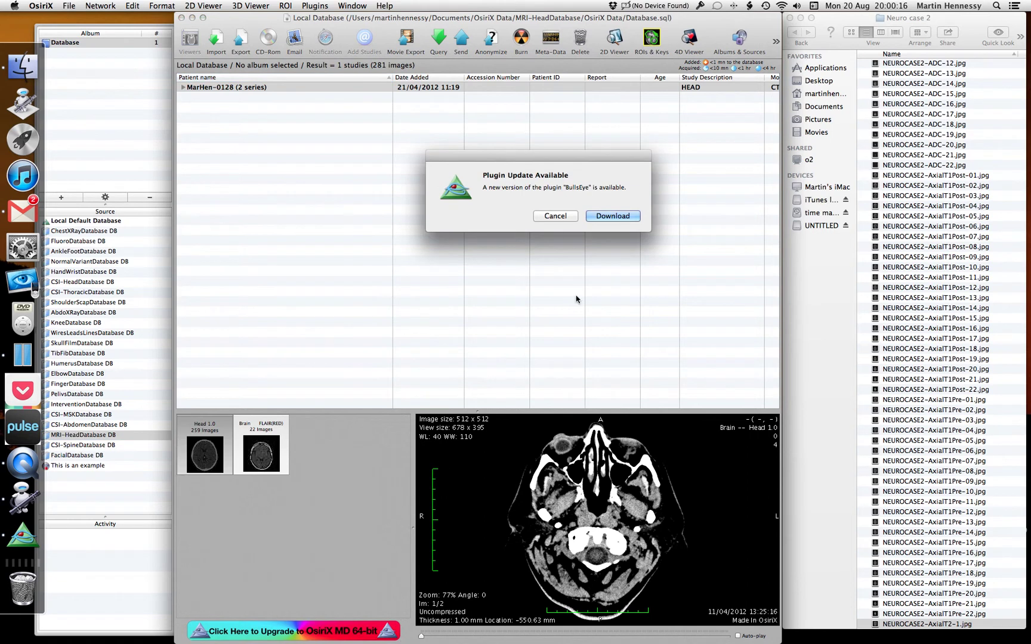
{"action": "left_click", "coordinate": [557, 218]}
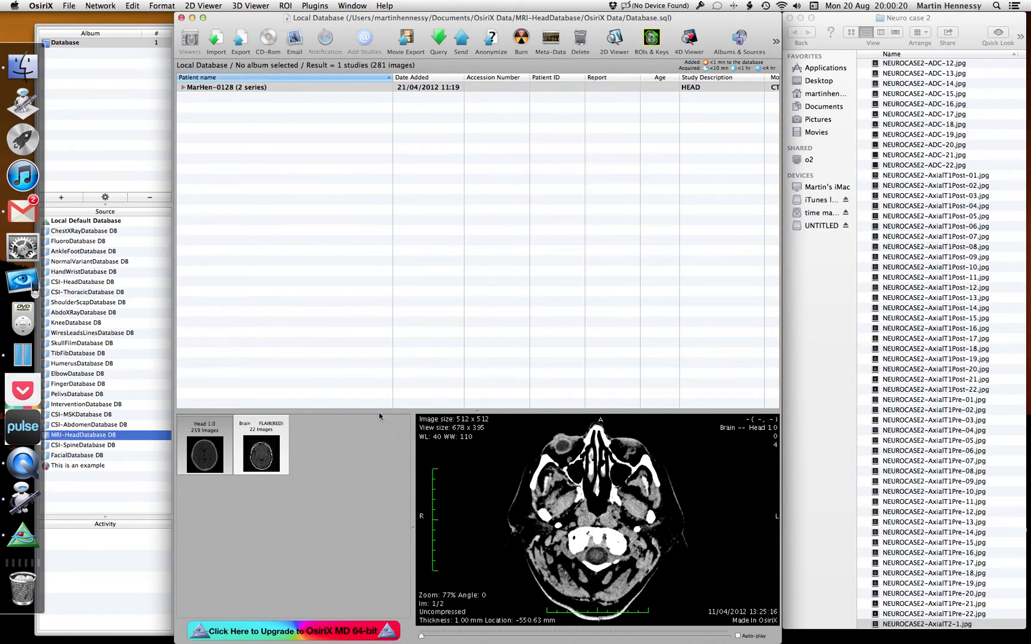
{"action": "scroll", "coordinate": [903, 128], "scroll_direction": "up", "scroll_amount": 4}
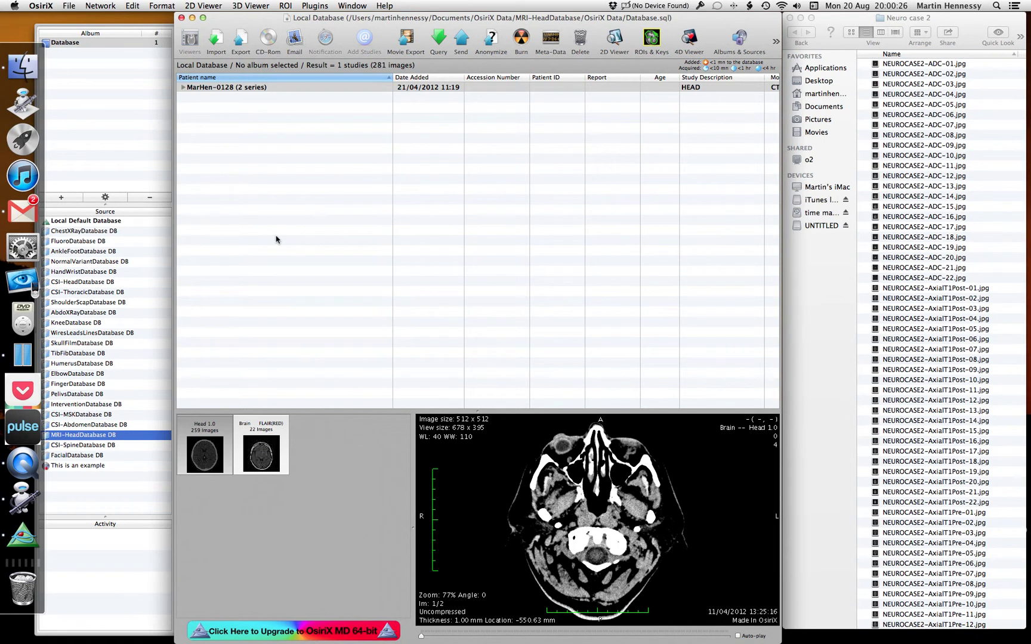
Step: Start a JPEG to DICOM conversion and select images NEUROCASE2-ADC-01 to NEUROCASE2-ADC-22 in the Neuro case 2 folder
{"action": "left_click", "coordinate": [272, 218]}
{"action": "left_click", "coordinate": [314, 5]}
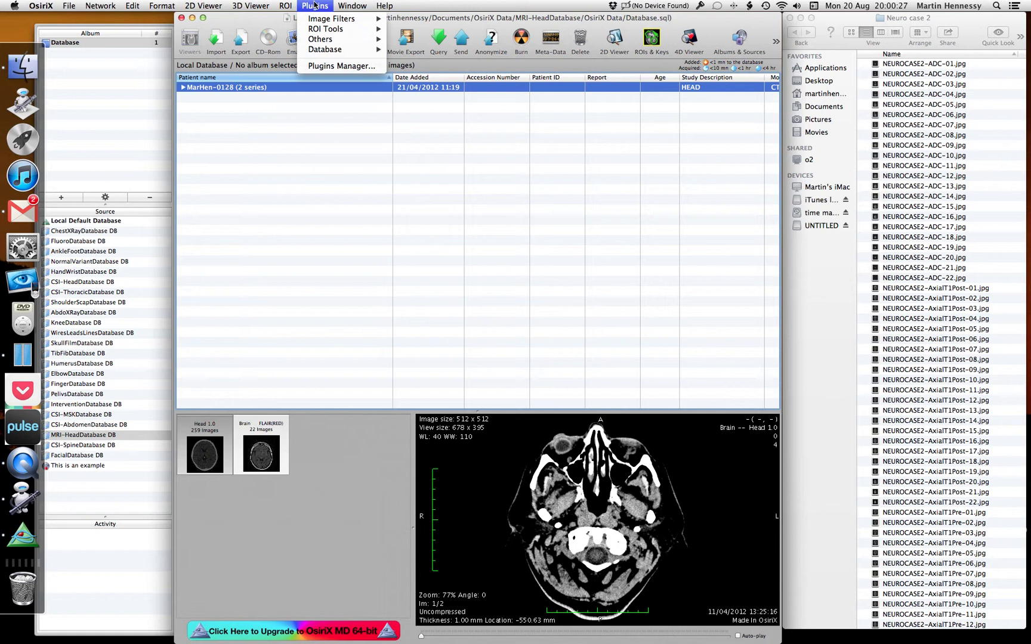
{"action": "left_click", "coordinate": [263, 115]}
{"action": "left_click", "coordinate": [314, 5]}
{"action": "mouse_move", "coordinate": [377, 50]}
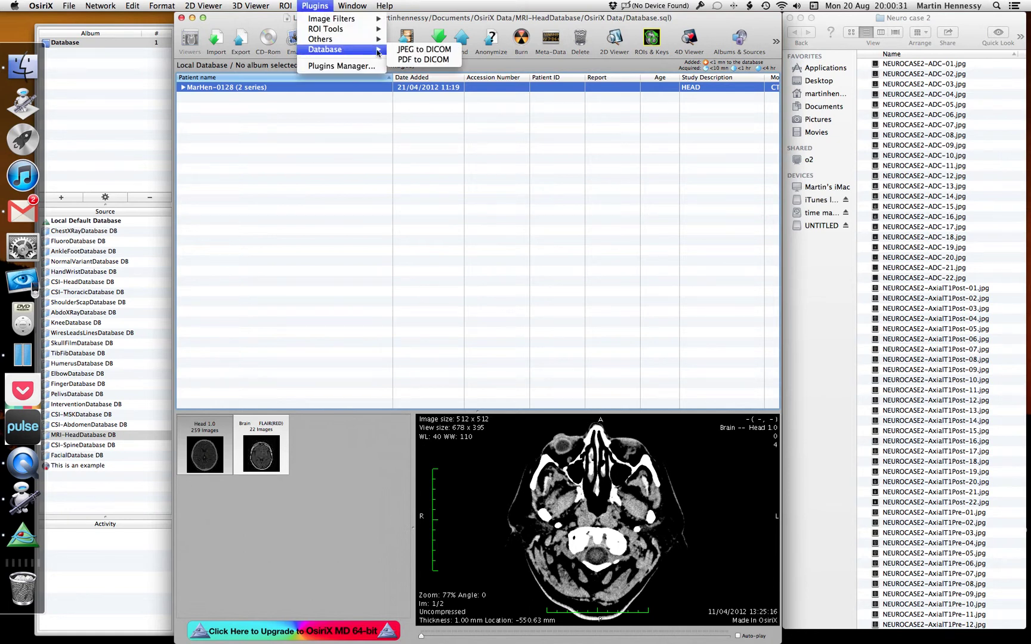
{"action": "left_click", "coordinate": [412, 53]}
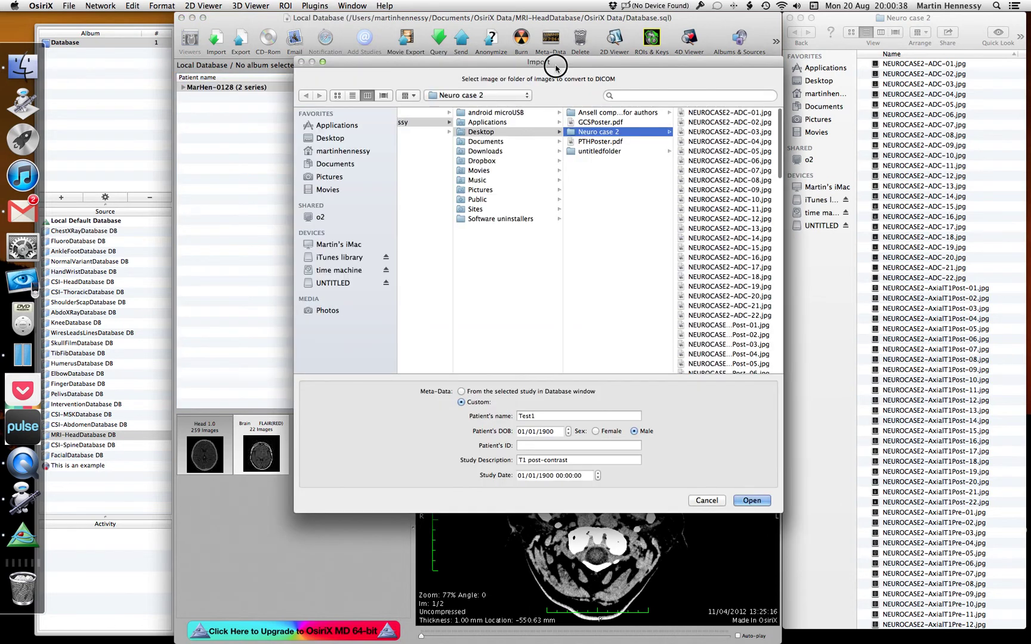
{"action": "left_click_drag", "start_coordinate": [555, 66], "coordinate": [464, 60]}
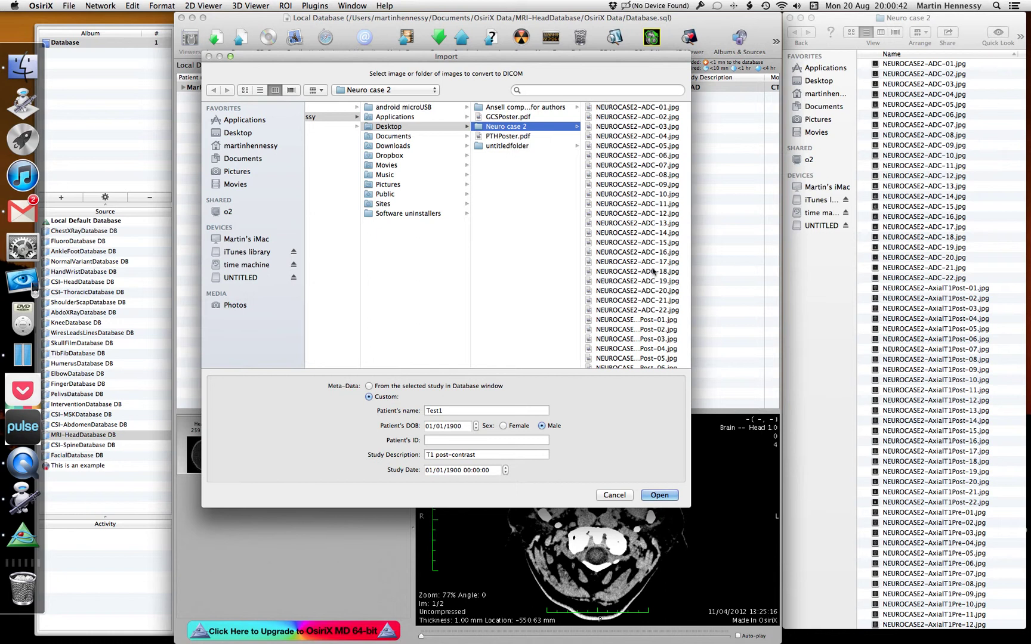
{"action": "left_click", "coordinate": [653, 108]}
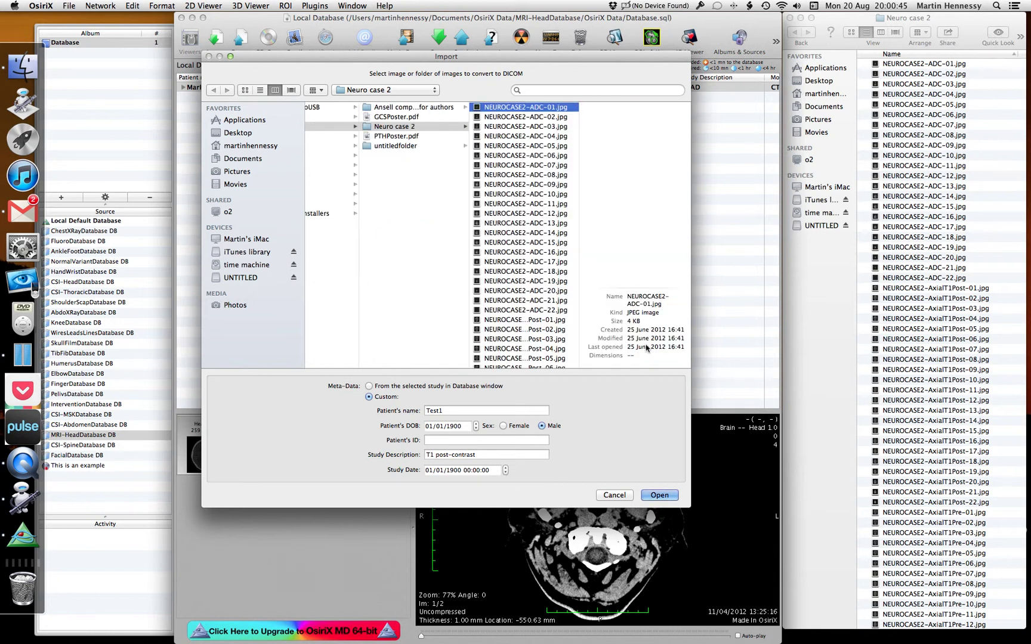
{"action": "left_click", "coordinate": [543, 311], "text": "shift"}
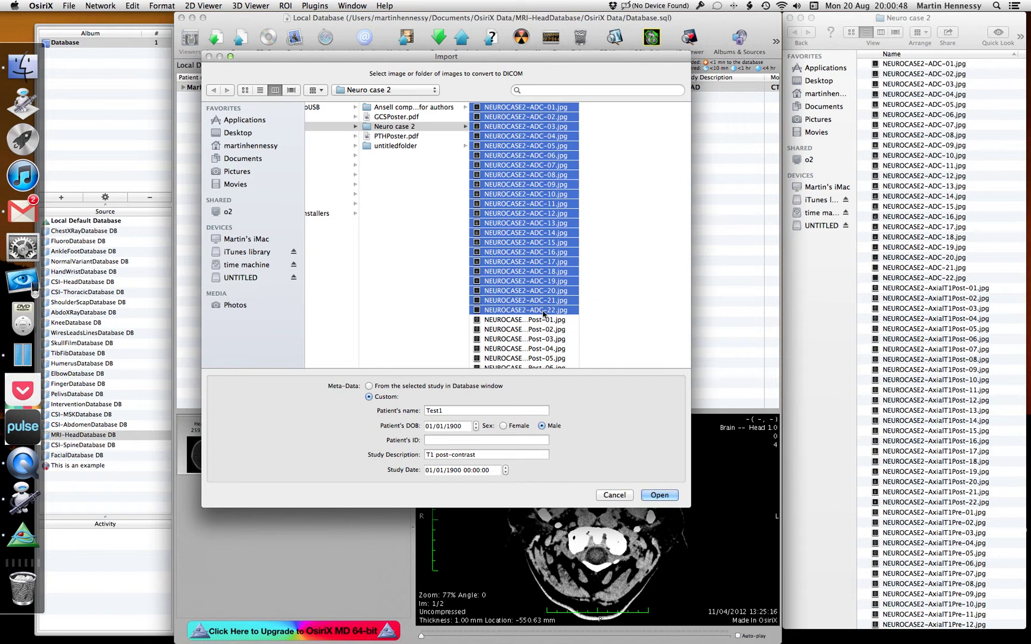
Step: Set the patient's name to NeuroCase2 and the study description to Head, and import the selected ADC images
{"action": "left_click", "coordinate": [488, 412]}
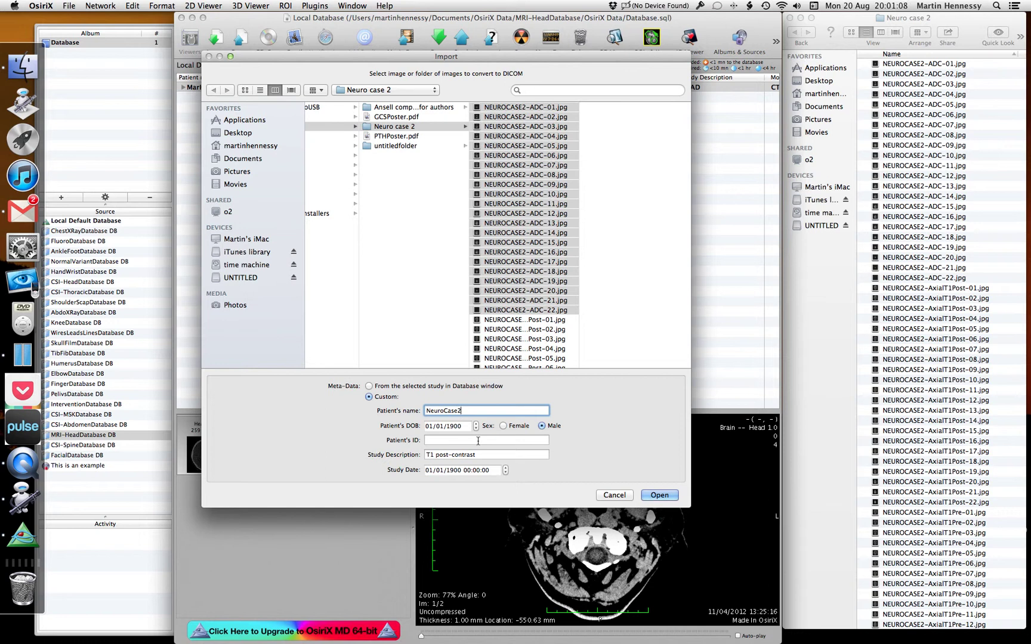
{"action": "left_click_drag", "start_coordinate": [459, 53], "coordinate": [431, 70]}
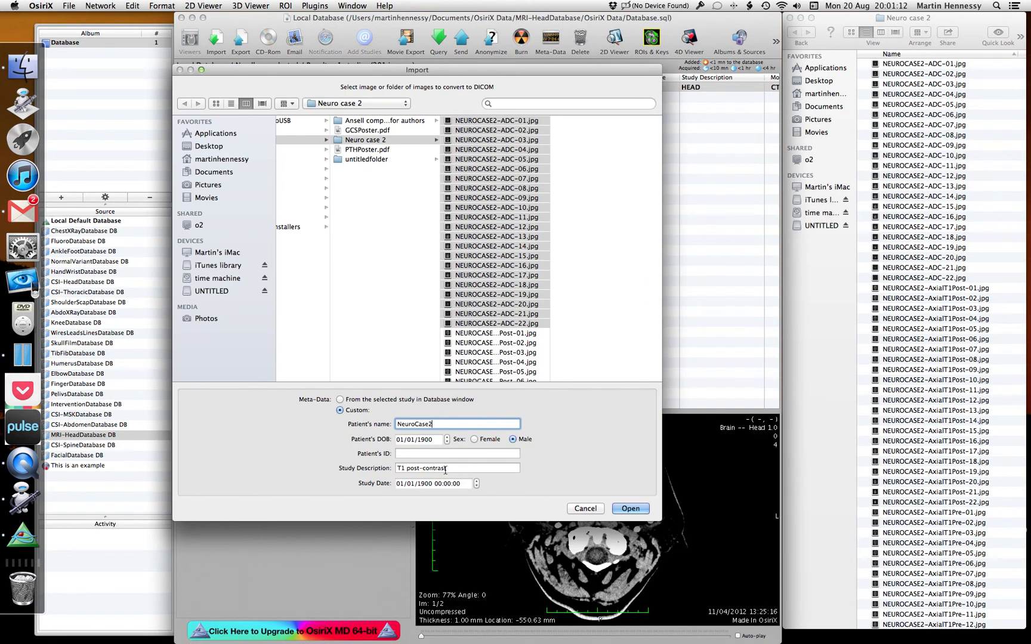
{"action": "left_click_drag", "start_coordinate": [441, 68], "coordinate": [361, 56]}
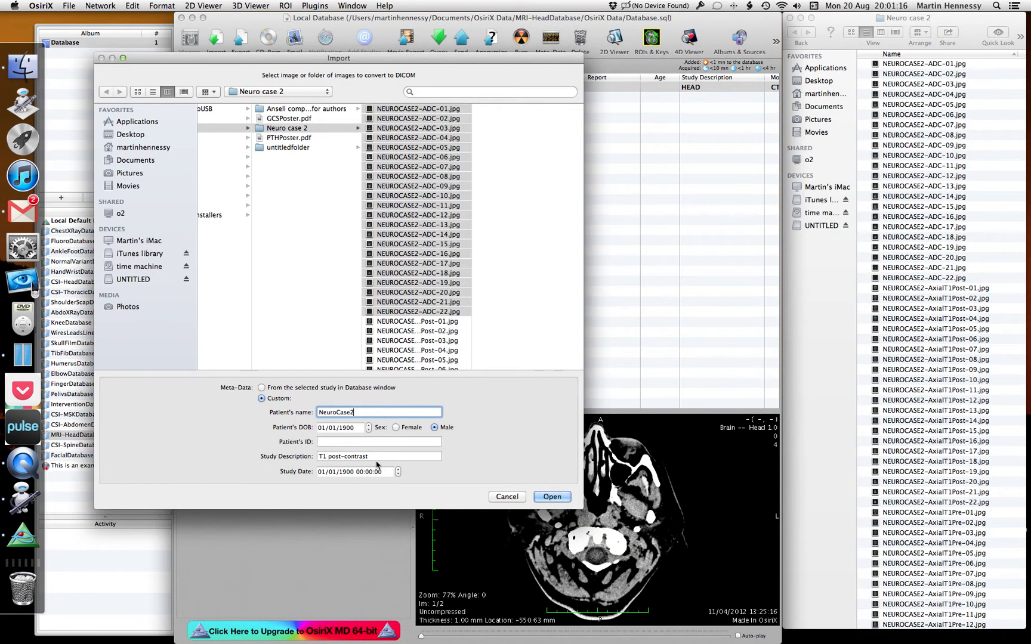
{"action": "key", "text": "Tab"}
{"action": "key", "text": "super+c"}
{"action": "type", "text": "H"}
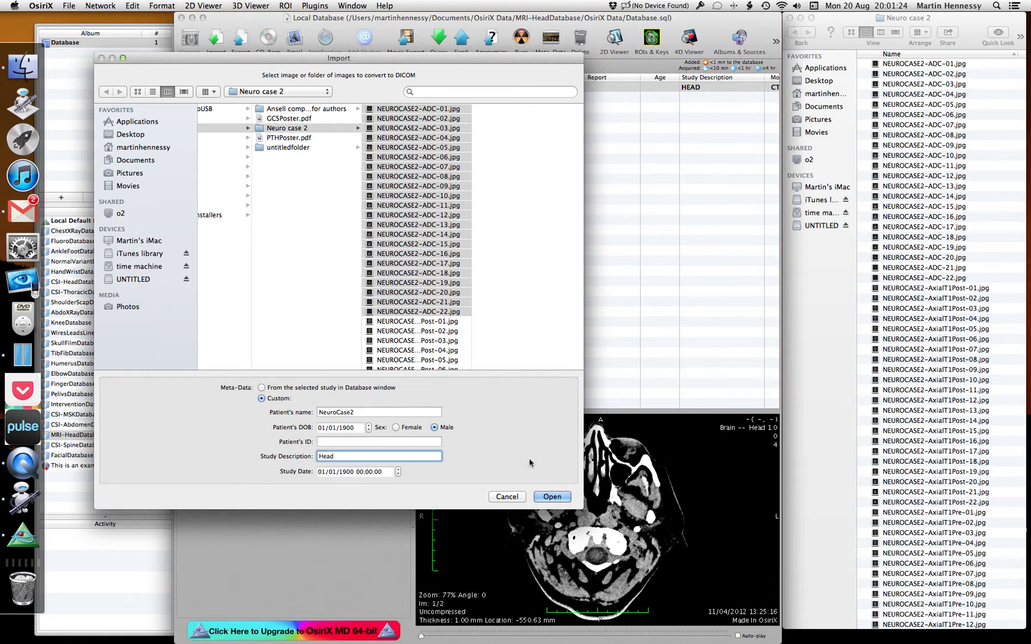
{"action": "left_click", "coordinate": [552, 497]}
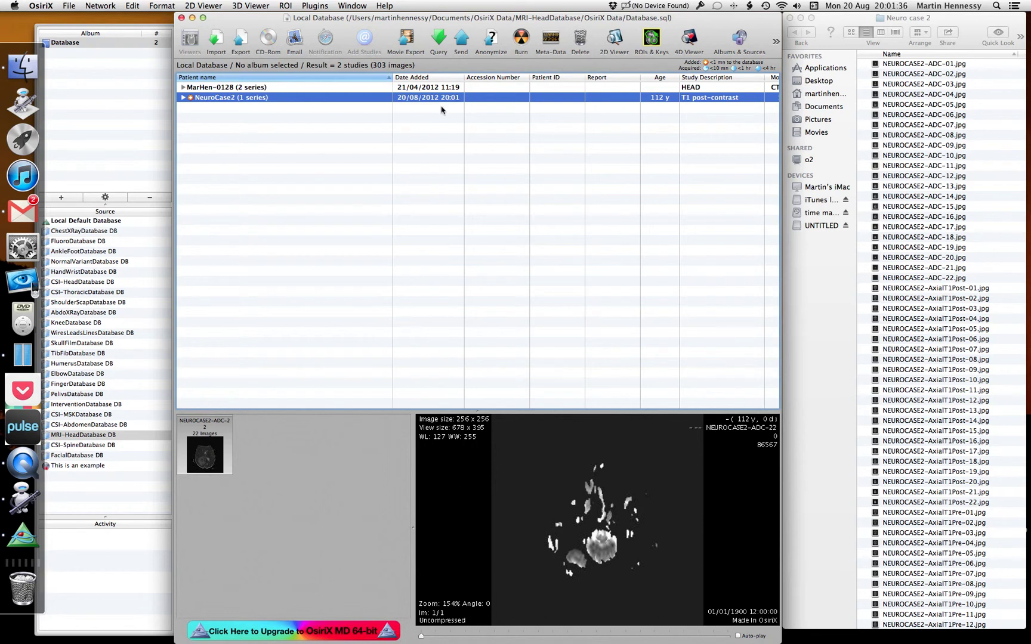
Step: Start another JPEG to DICOM conversion and select images NEUROCASE2-AxialT1Pre-01 to NEUROCASE2-AxialT1Pre-22
{"action": "left_click", "coordinate": [314, 6]}
{"action": "mouse_move", "coordinate": [335, 49]}
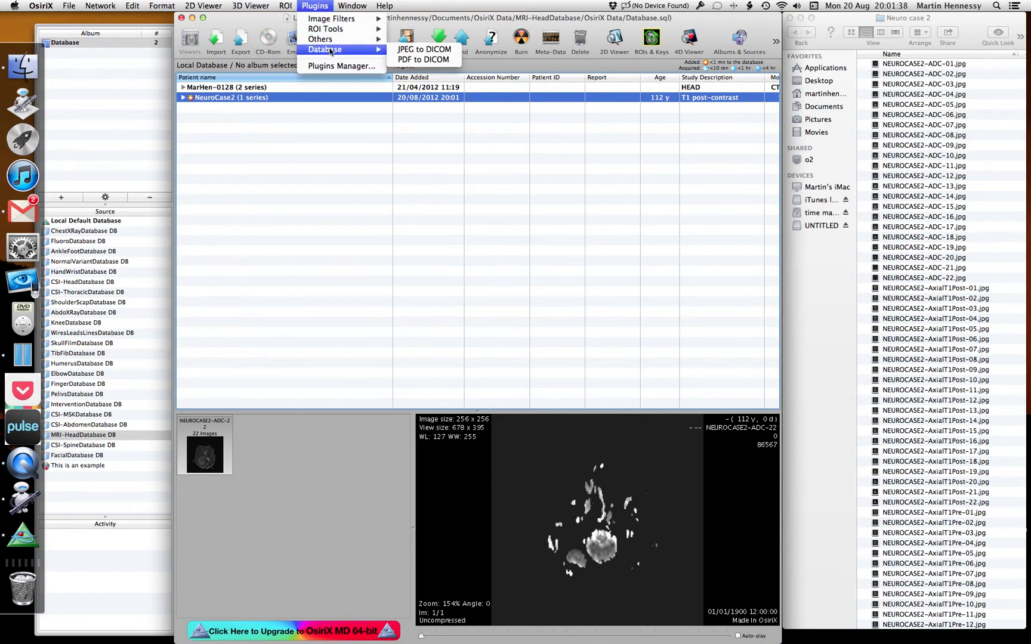
{"action": "left_click", "coordinate": [416, 49]}
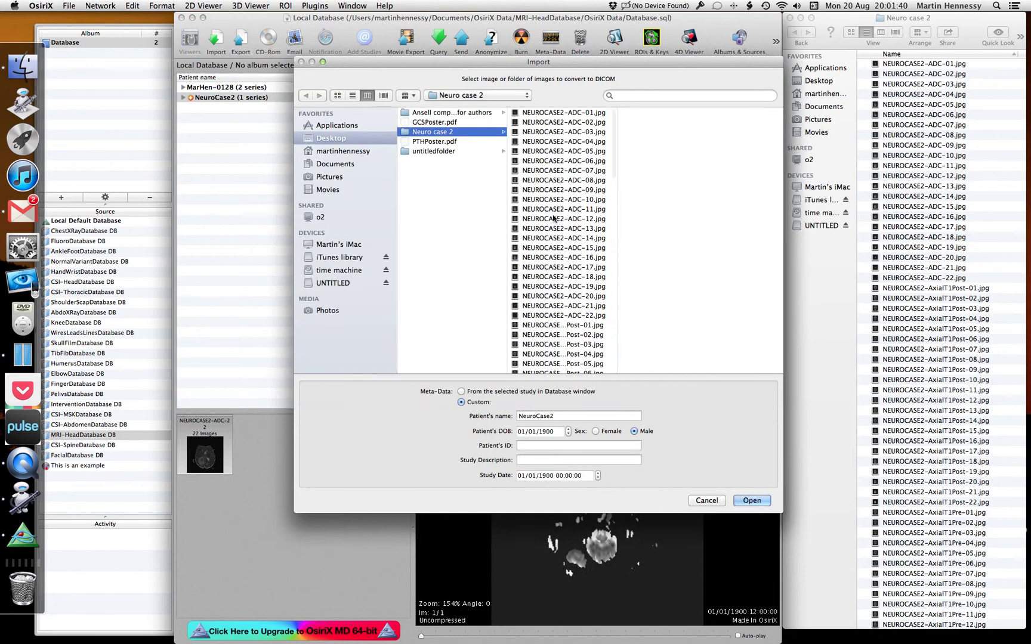
{"action": "left_click", "coordinate": [551, 325]}
{"action": "scroll", "coordinate": [550, 305], "scroll_direction": "down", "scroll_amount": 1}
{"action": "scroll", "coordinate": [550, 304], "scroll_direction": "down", "scroll_amount": 8}
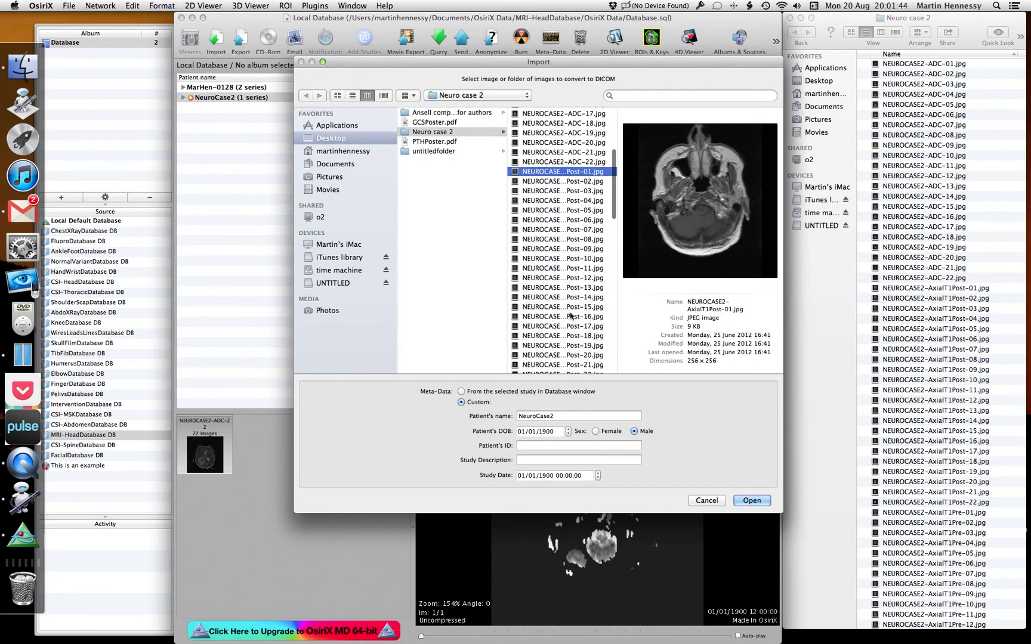
{"action": "scroll", "coordinate": [571, 316], "scroll_direction": "down", "scroll_amount": 1}
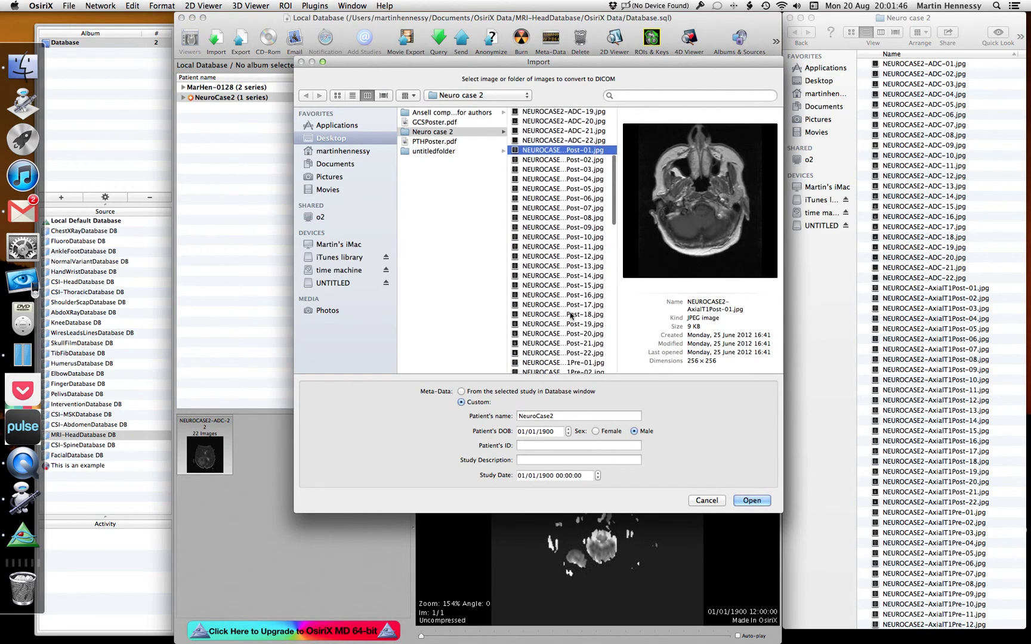
{"action": "scroll", "coordinate": [572, 331], "scroll_direction": "down", "scroll_amount": 1}
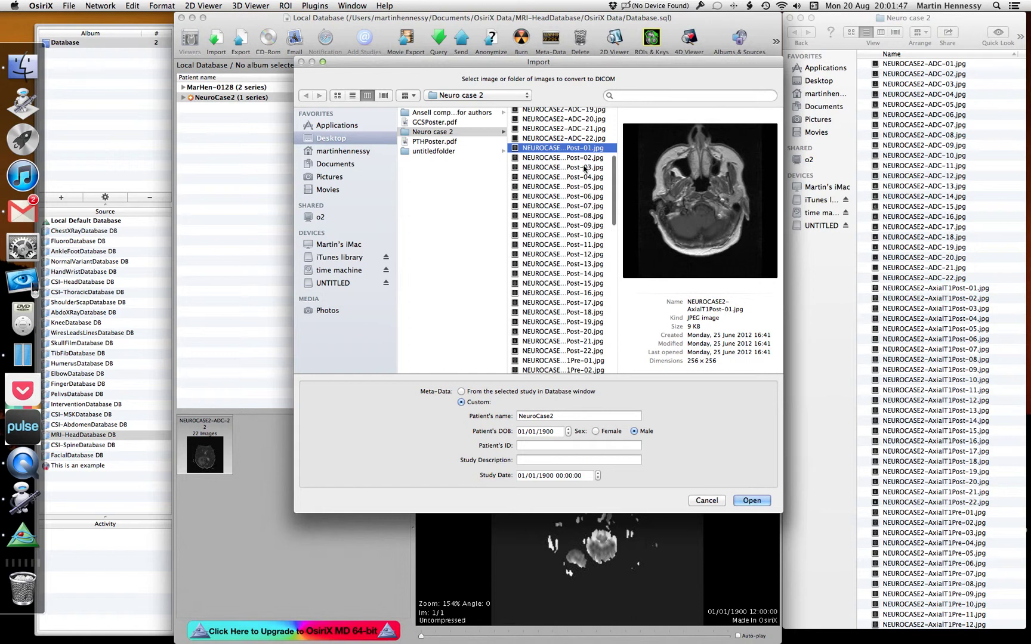
{"action": "left_click", "coordinate": [577, 361]}
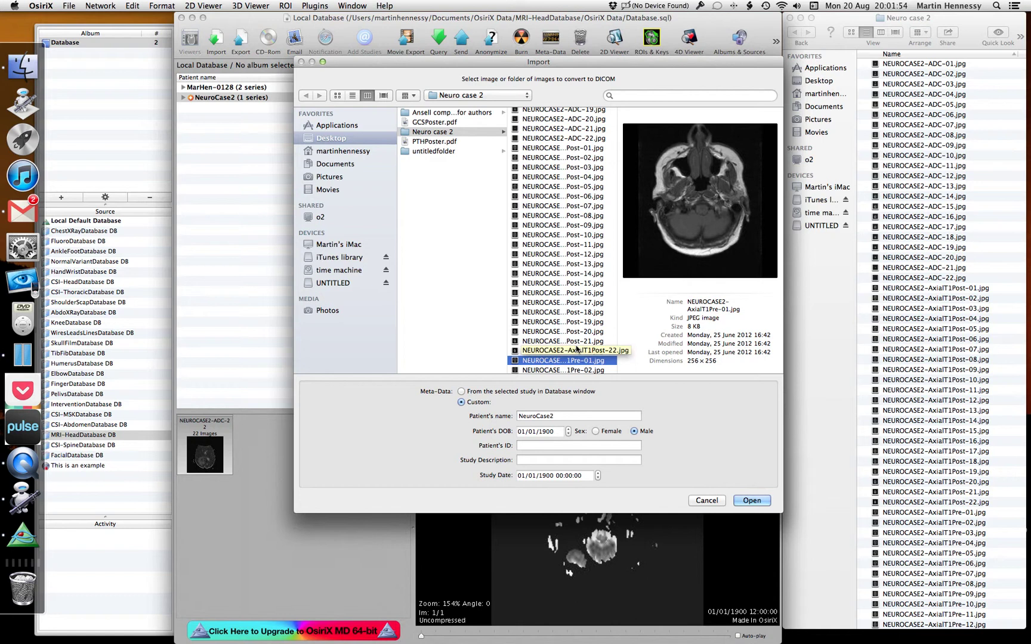
{"action": "scroll", "coordinate": [576, 349], "scroll_direction": "down", "scroll_amount": 1}
{"action": "scroll", "coordinate": [576, 342], "scroll_direction": "down", "scroll_amount": 10}
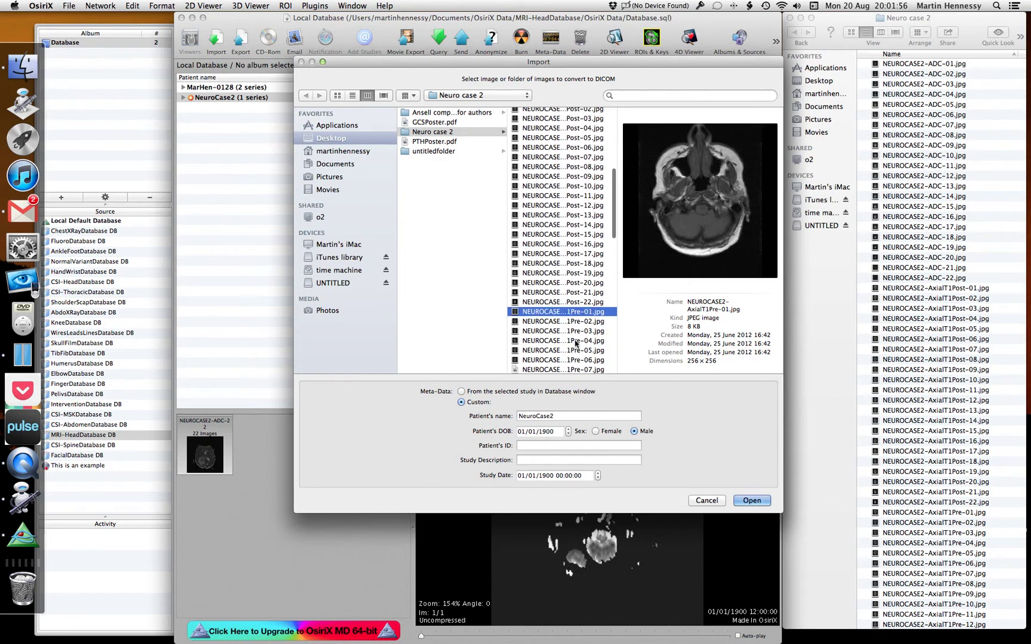
{"action": "scroll", "coordinate": [576, 343], "scroll_direction": "down", "scroll_amount": 3}
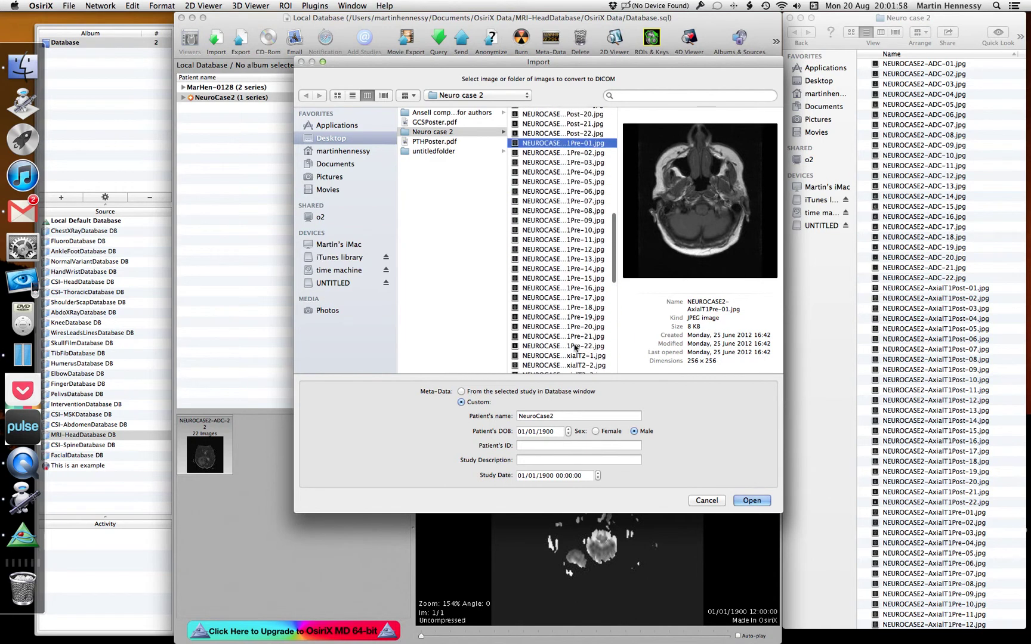
{"action": "left_click", "coordinate": [578, 325], "text": "shift"}
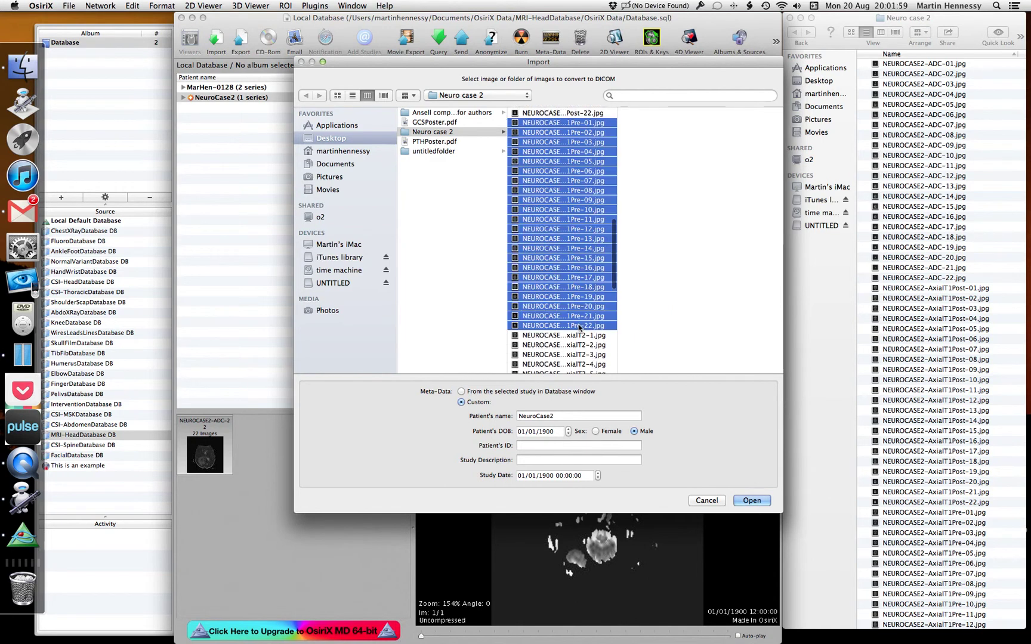
Step: Enter Head as the study description and import the selected AxialT1Pre images
{"action": "left_click", "coordinate": [585, 459]}
{"action": "key", "text": "super+v"}
{"action": "left_click_drag", "start_coordinate": [585, 459], "coordinate": [399, 451]}
{"action": "type", "text": "Head"}
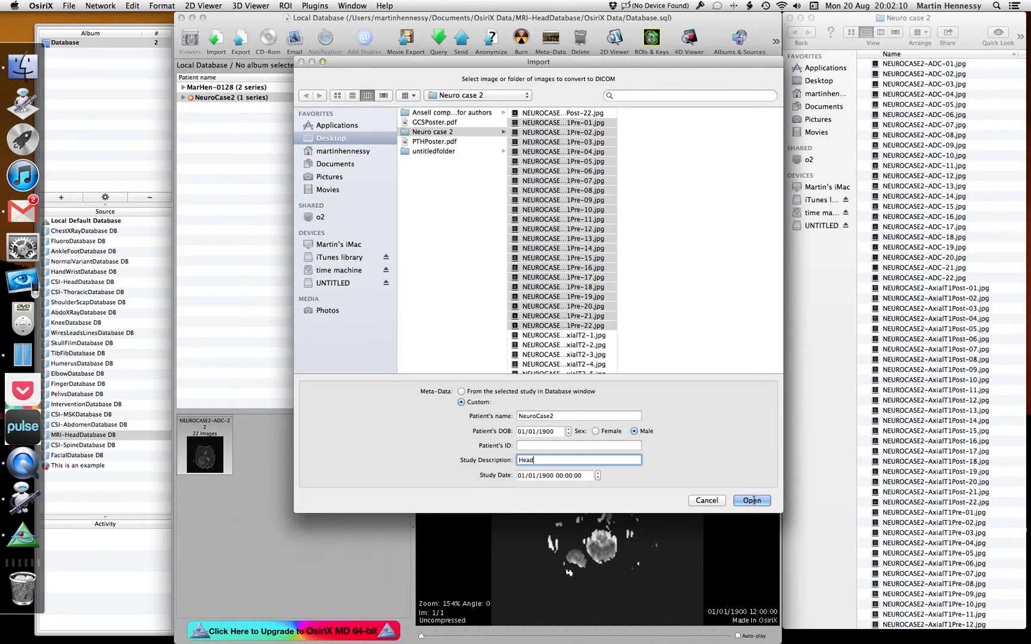
{"action": "left_click", "coordinate": [752, 500]}
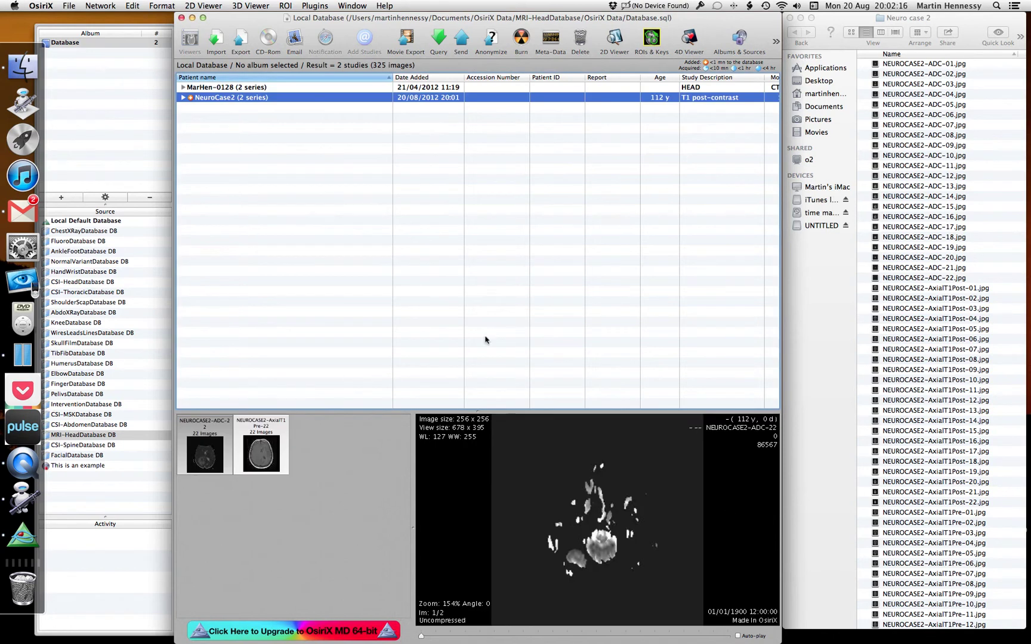
Step: Start another JPEG to DICOM conversion and select images NEUROCASE2-AxialT1Post-01 to NEUROCASE2-AxialT1Post-22
{"action": "left_click", "coordinate": [317, 7]}
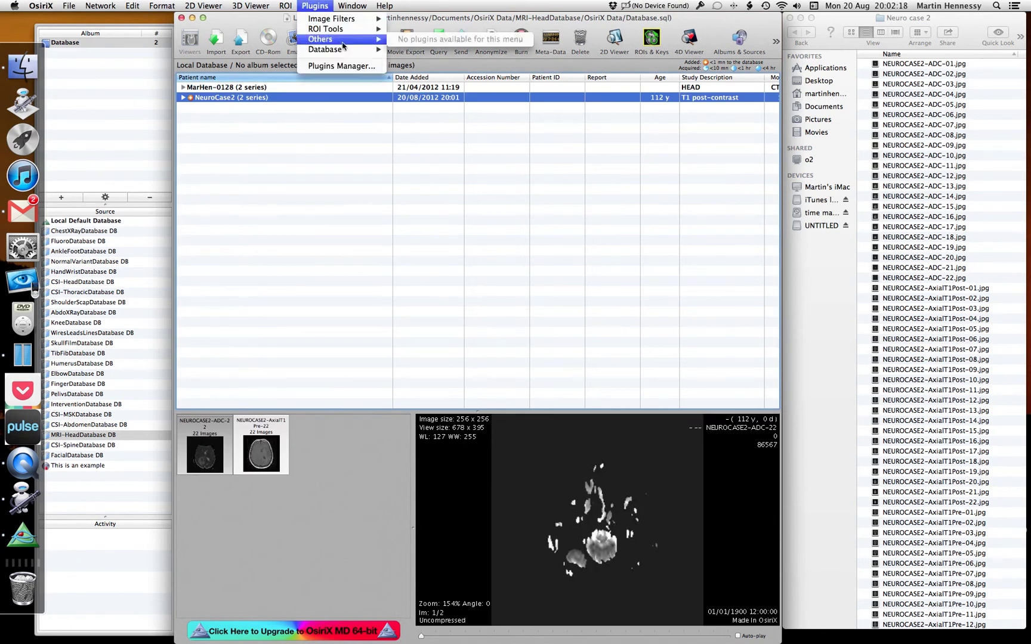
{"action": "left_click", "coordinate": [423, 58]}
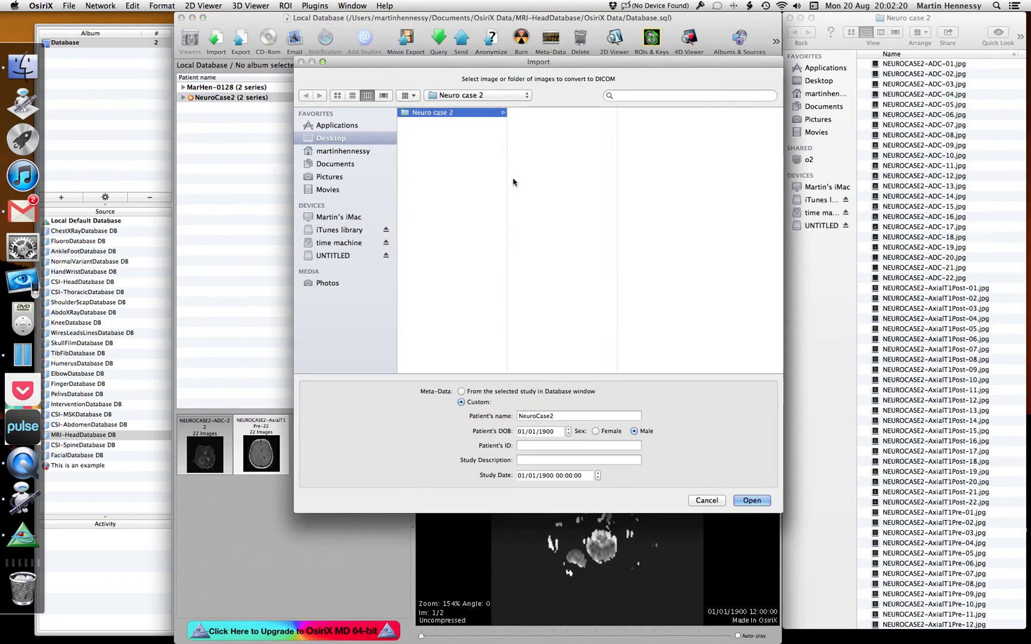
{"action": "scroll", "coordinate": [572, 239], "scroll_direction": "down", "scroll_amount": 3}
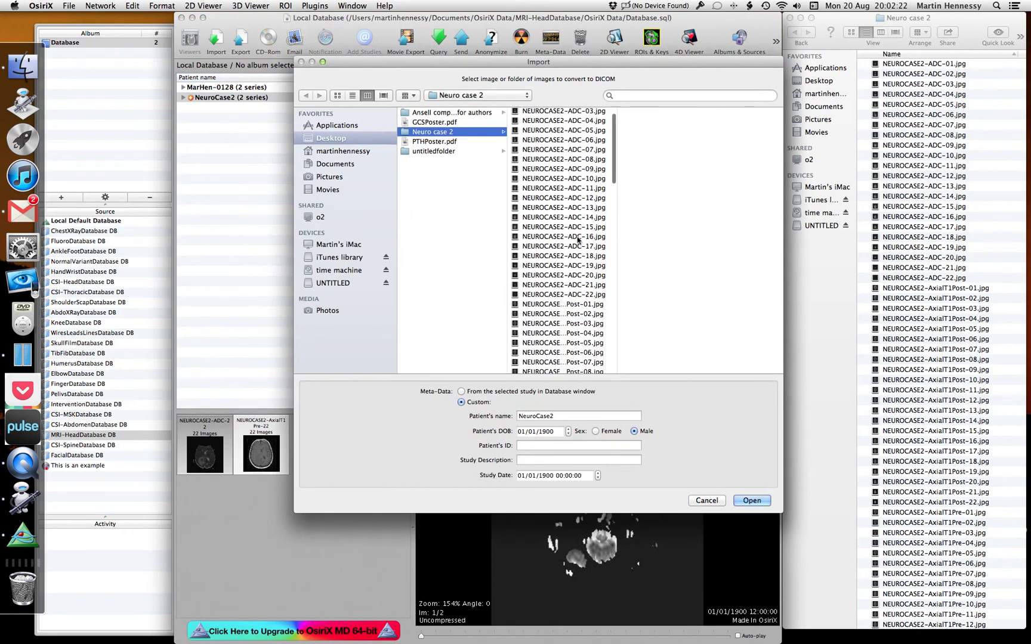
{"action": "left_click", "coordinate": [579, 268]}
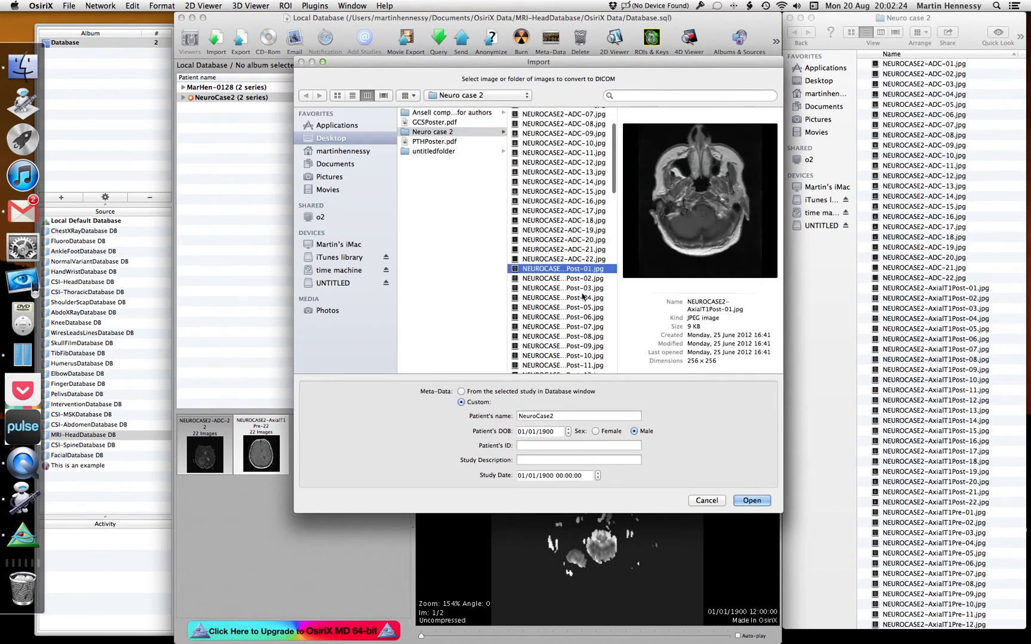
{"action": "scroll", "coordinate": [584, 295], "scroll_direction": "down", "scroll_amount": 3}
{"action": "scroll", "coordinate": [583, 297], "scroll_direction": "down", "scroll_amount": 5}
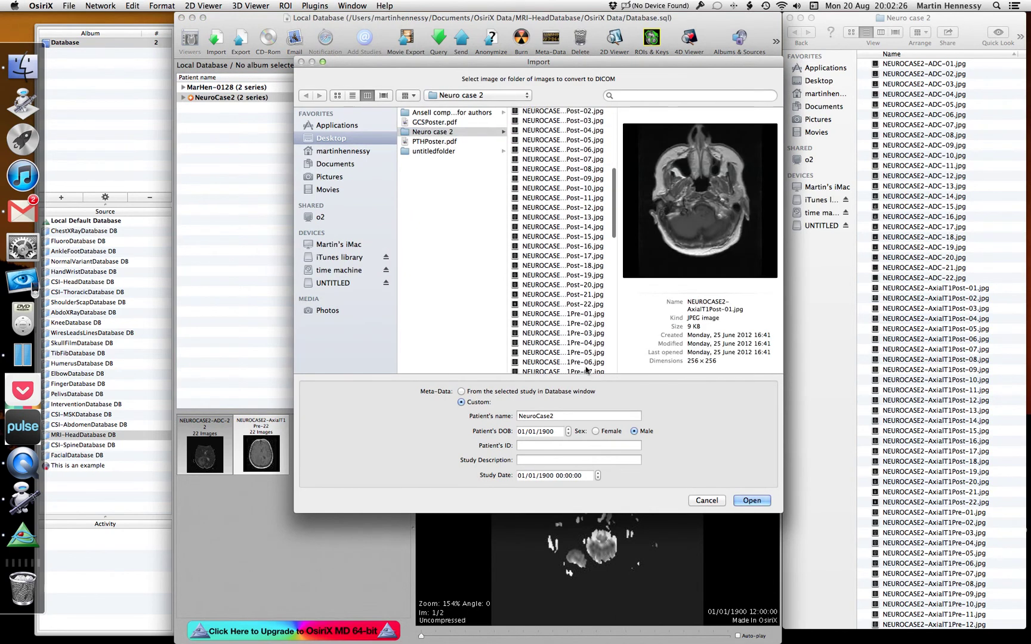
{"action": "left_click", "coordinate": [589, 304], "text": "shift"}
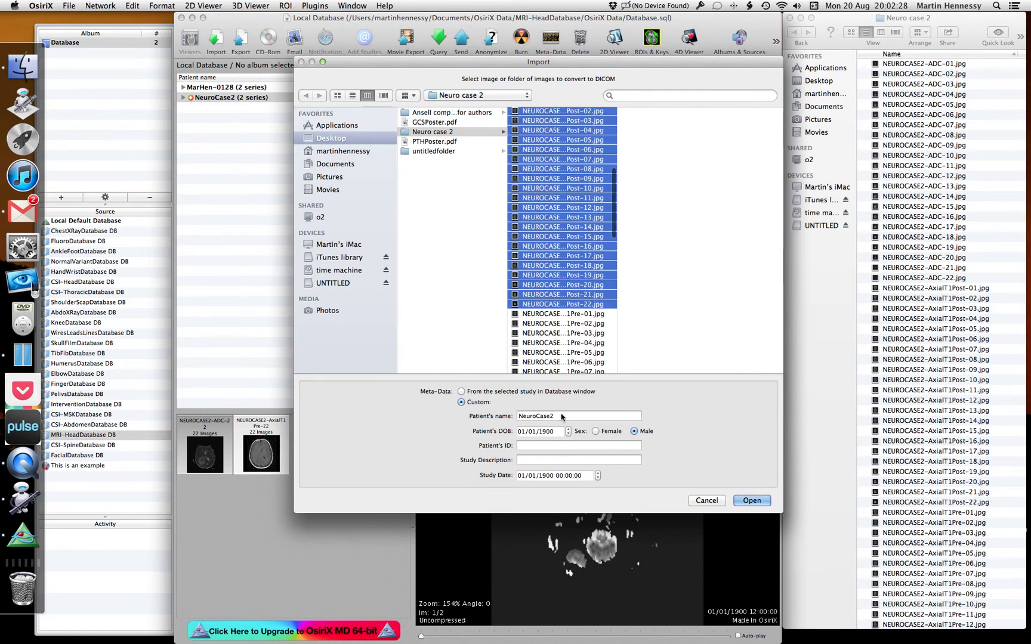
Step: Enter Head as the study description and import the selected AxialT1Post images
{"action": "left_click", "coordinate": [543, 460]}
{"action": "type", "text": "T1 post-contrast"}
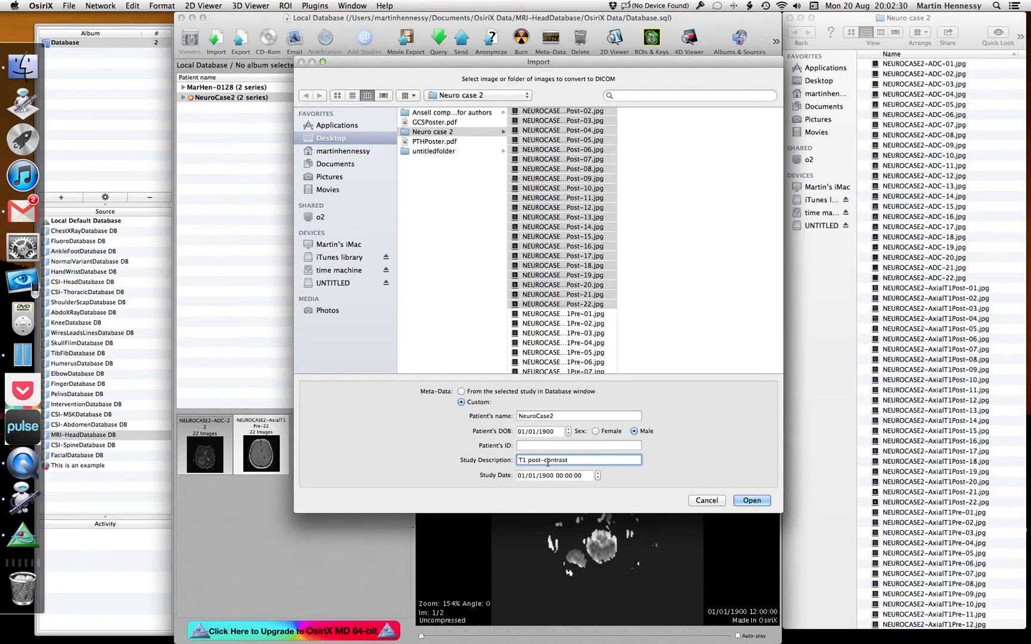
{"action": "triple_click", "coordinate": [548, 462]}
{"action": "key", "text": "super+c"}
{"action": "type", "text": "Head"}
{"action": "left_click", "coordinate": [752, 501]}
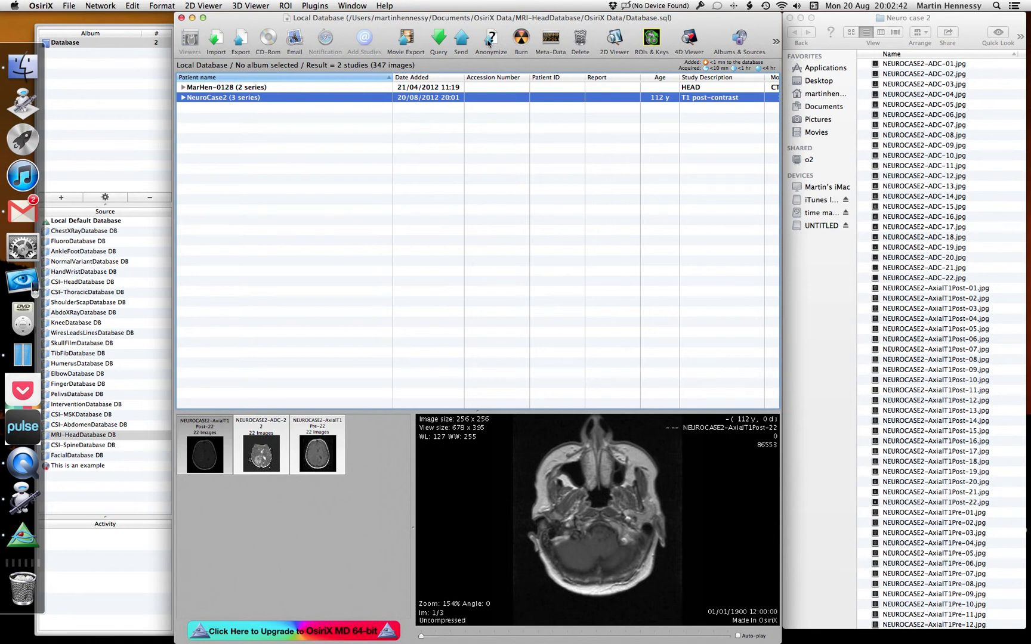
Step: Start another JPEG to DICOM conversion and select images NEUROCASE2-AxialT2-1 to NEUROCASE2-AxialT2-22
{"action": "left_click", "coordinate": [314, 6]}
{"action": "mouse_move", "coordinate": [325, 49]}
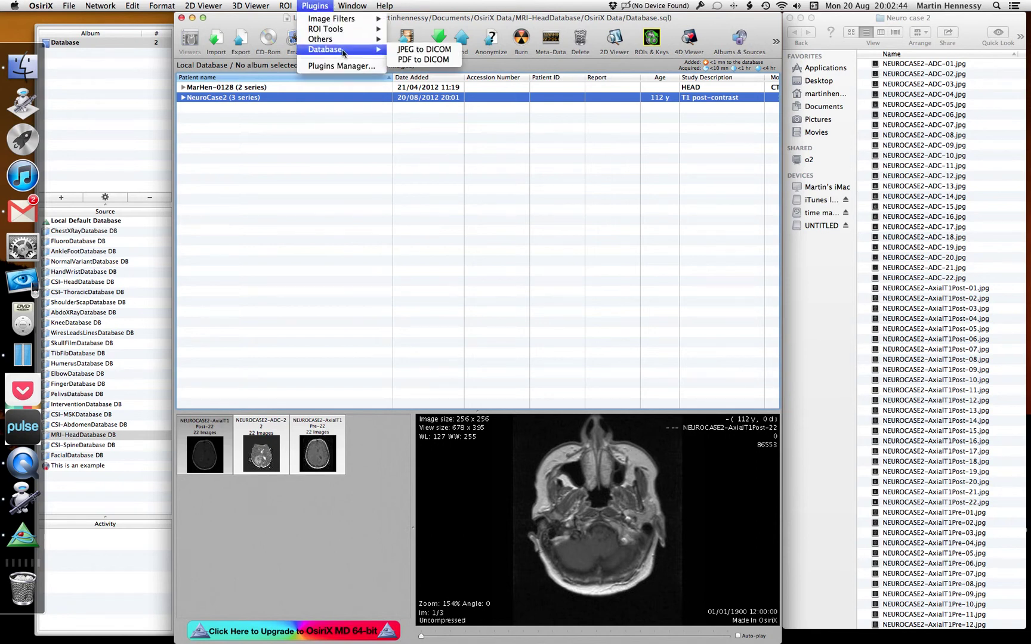
{"action": "left_click", "coordinate": [424, 49]}
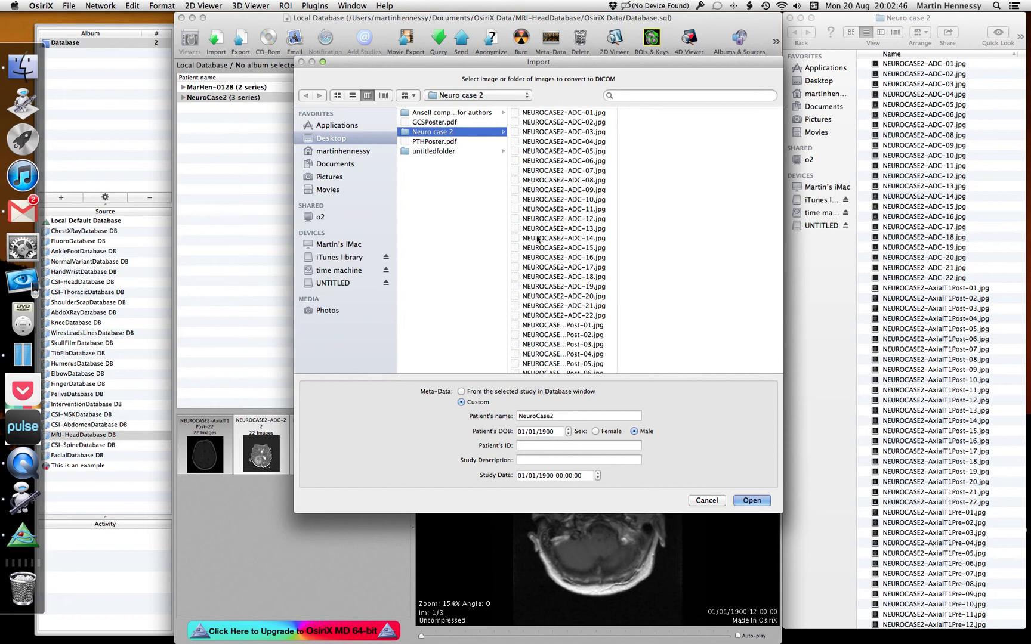
{"action": "scroll", "coordinate": [543, 240], "scroll_direction": "down", "scroll_amount": 10}
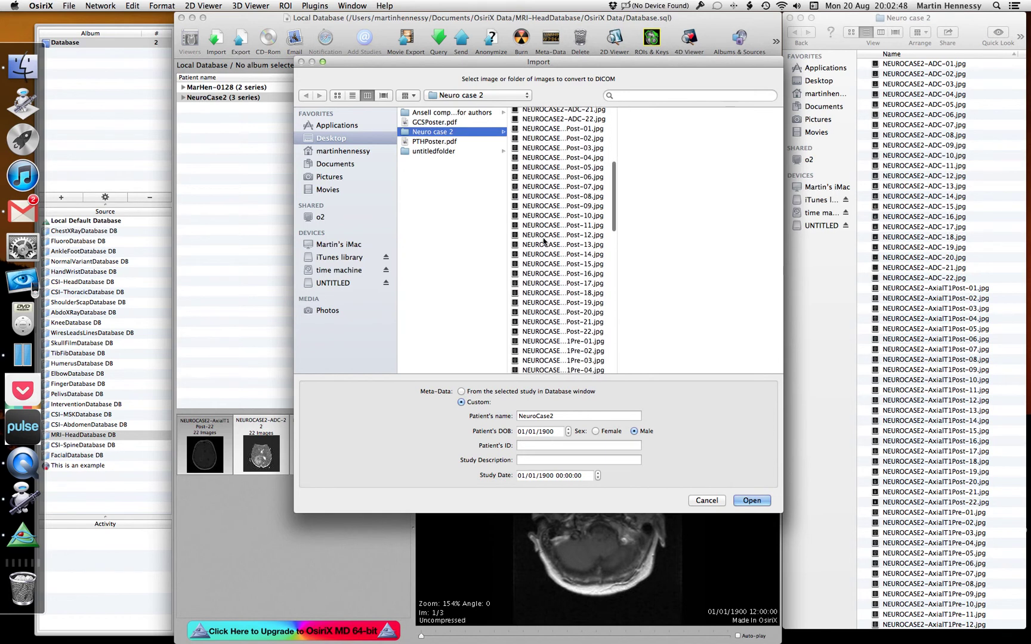
{"action": "scroll", "coordinate": [544, 241], "scroll_direction": "down", "scroll_amount": 10}
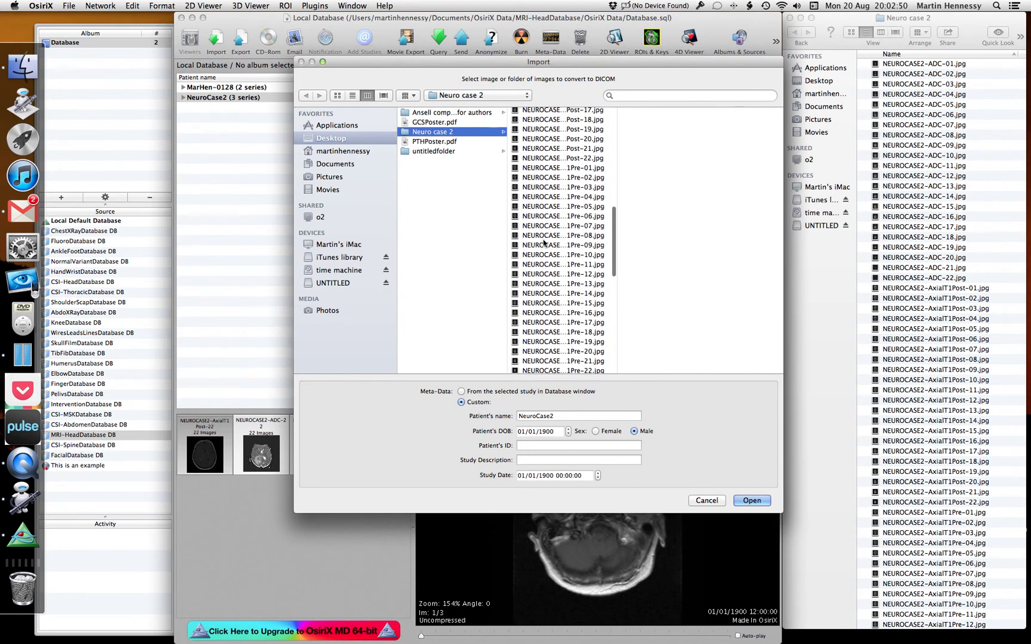
{"action": "left_click", "coordinate": [564, 284]}
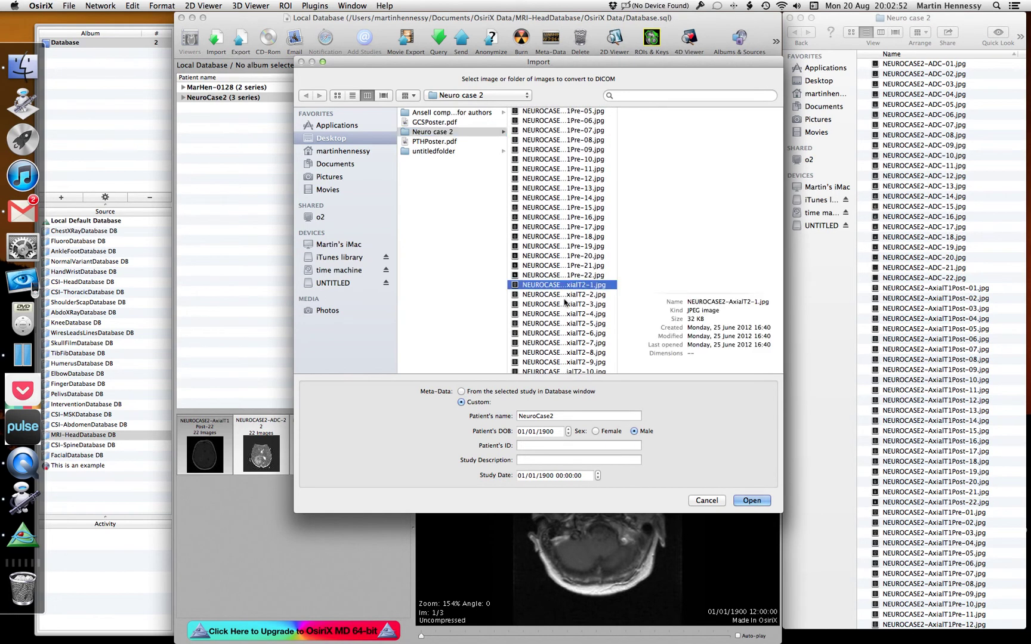
{"action": "scroll", "coordinate": [564, 298], "scroll_direction": "down", "scroll_amount": 6}
{"action": "scroll", "coordinate": [565, 301], "scroll_direction": "down", "scroll_amount": 4}
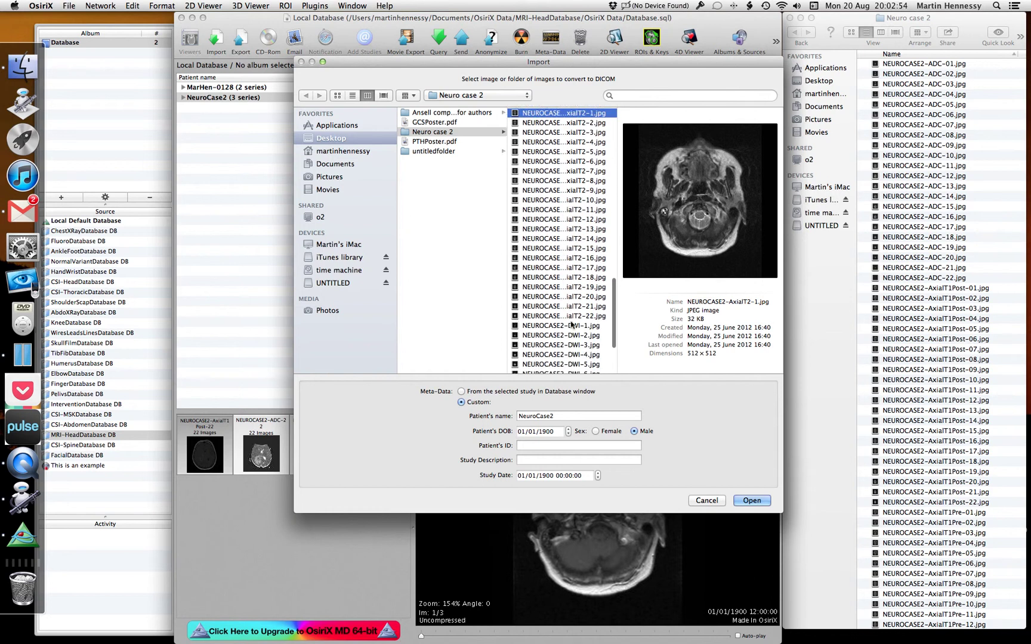
{"action": "left_click", "coordinate": [563, 316], "text": "shift"}
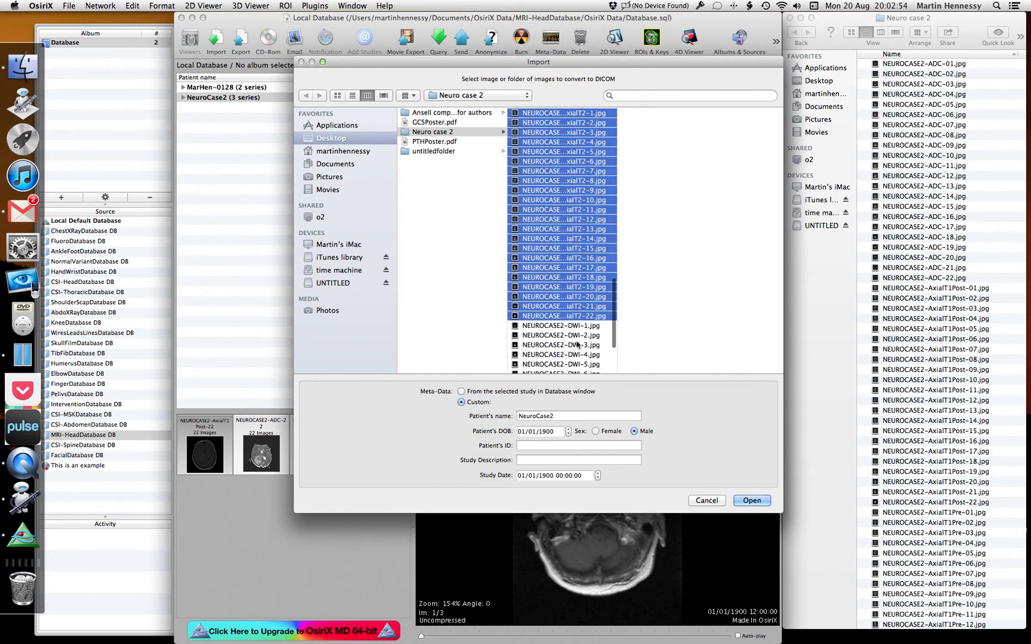
Step: Enter Head as the study description and import the selected AxialT2 images
{"action": "left_click", "coordinate": [547, 460]}
{"action": "key", "text": "super+v"}
{"action": "triple_click", "coordinate": [547, 460]}
{"action": "type", "text": "Head"}
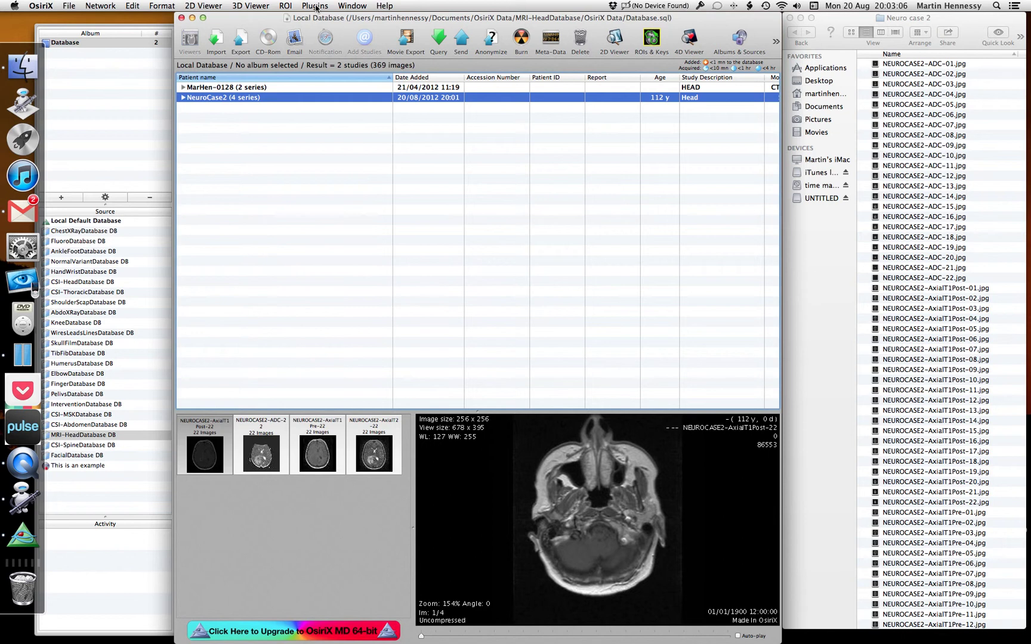
Step: Start another JPEG to DICOM conversion and select images NEUROCASE2-DWI-1 to NEUROCASE2-DWI-15
{"action": "left_click", "coordinate": [316, 6]}
{"action": "mouse_move", "coordinate": [325, 49]}
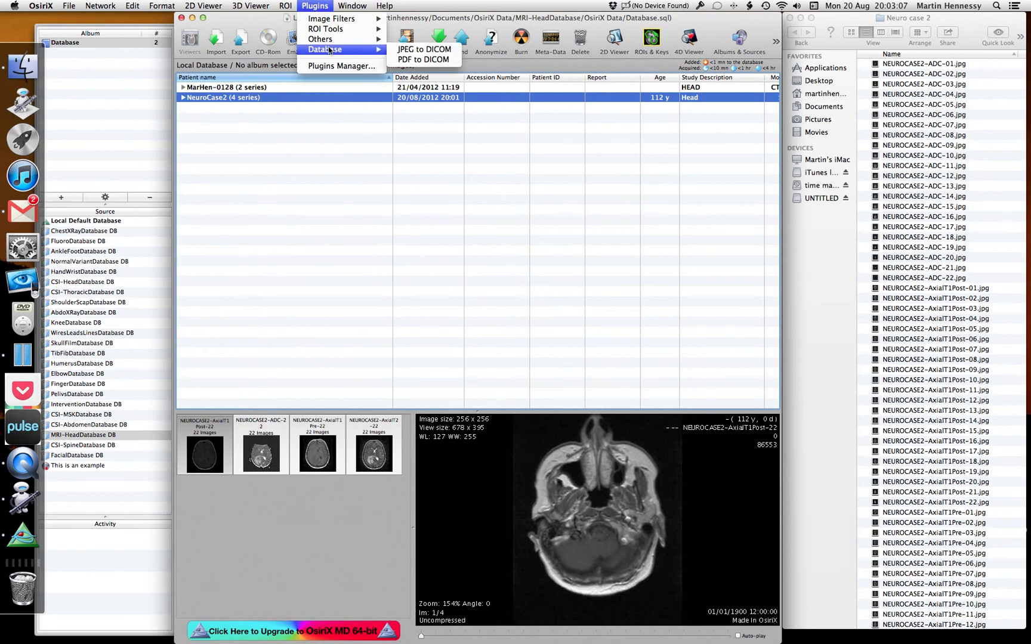
{"action": "left_click", "coordinate": [418, 50]}
{"action": "scroll", "coordinate": [542, 222], "scroll_direction": "down", "scroll_amount": 20}
{"action": "scroll", "coordinate": [543, 222], "scroll_direction": "up", "scroll_amount": 5}
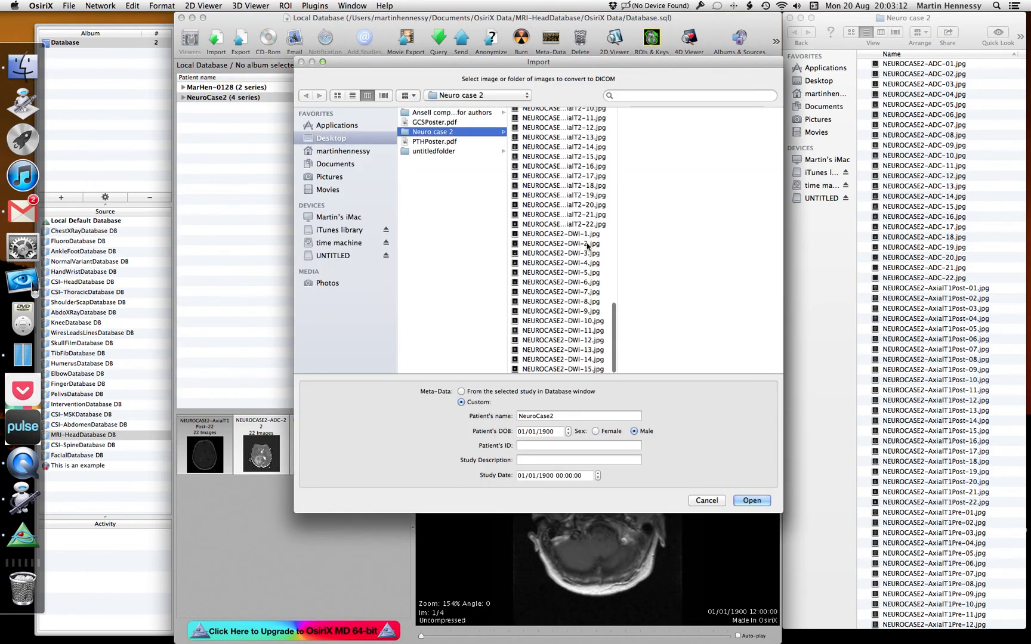
{"action": "left_click", "coordinate": [589, 234]}
{"action": "left_click", "coordinate": [560, 369], "text": "shift"}
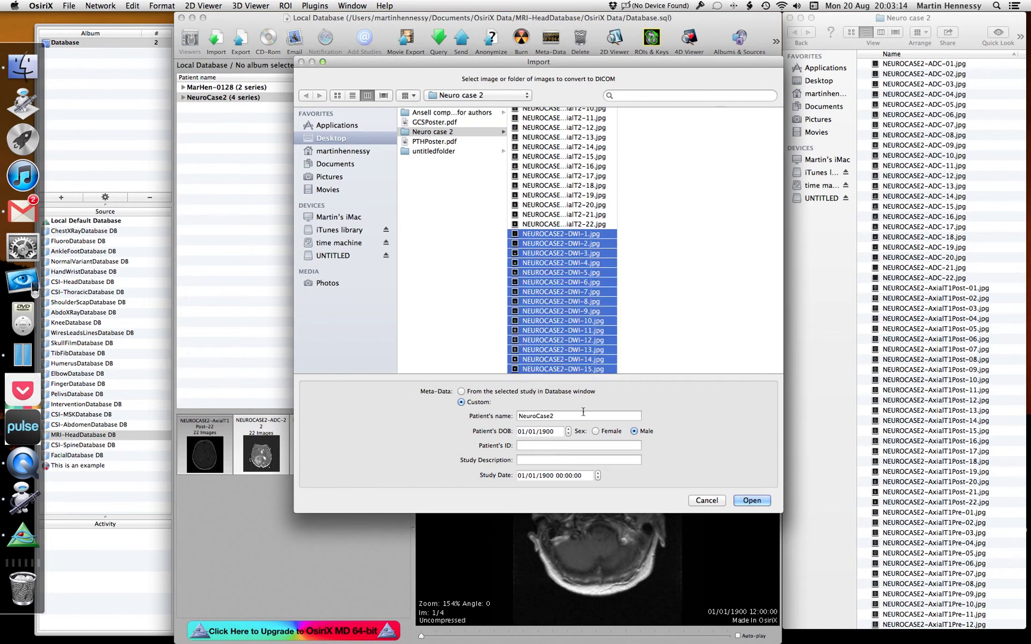
Step: Enter Head as the study description and import the selected DWI images
{"action": "left_click", "coordinate": [570, 460]}
{"action": "type", "text": "Head"}
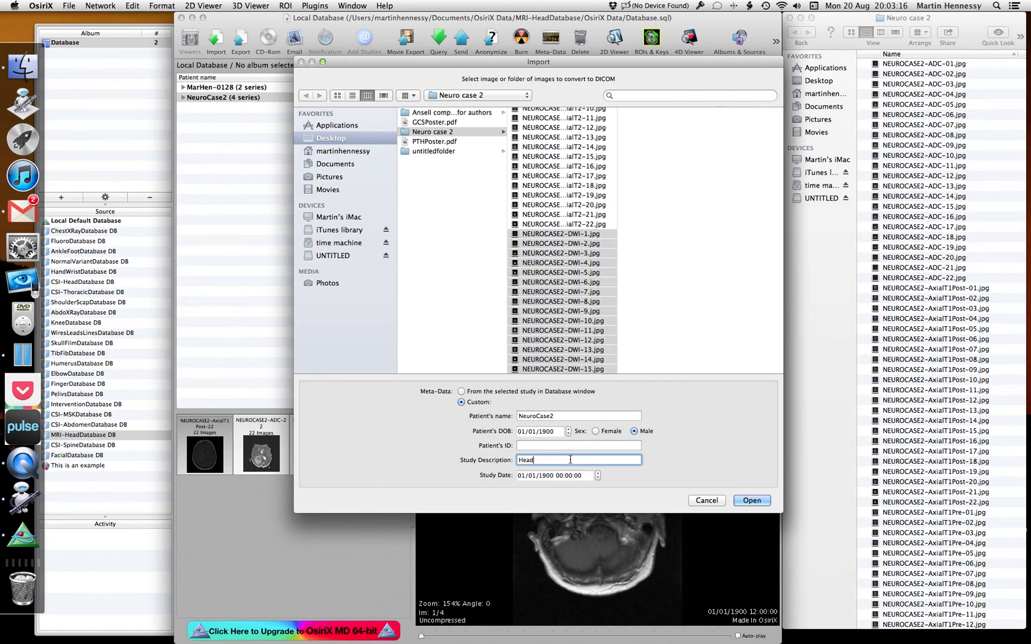
{"action": "left_click", "coordinate": [751, 501]}
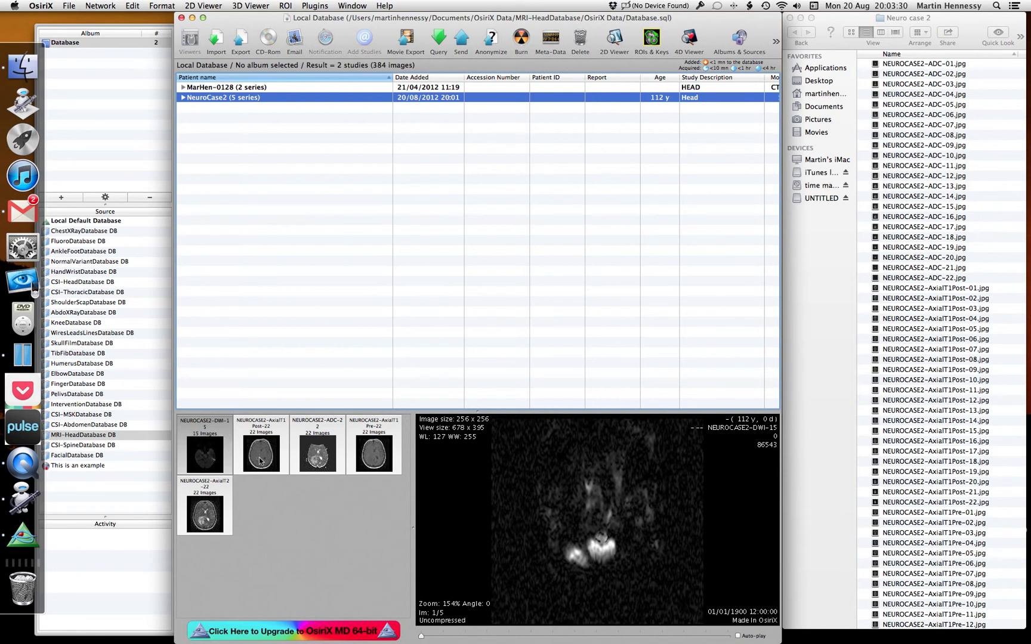
Step: Open the NeuroCase2 study in the viewer and look through its imported series, including AxialT2 and AxialT1Pre
{"action": "left_click", "coordinate": [300, 454]}
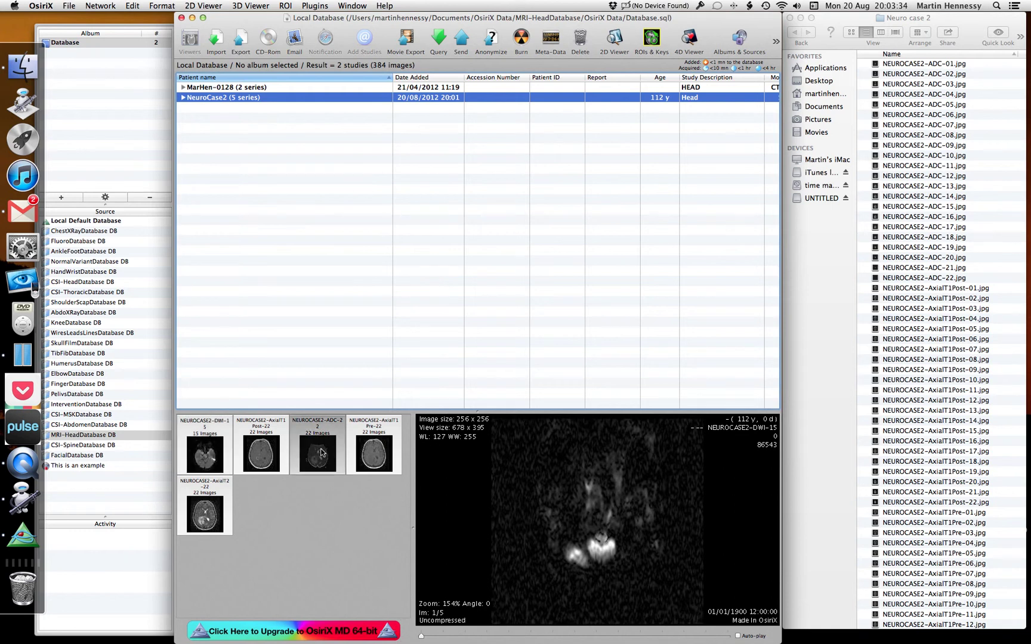
{"action": "left_click", "coordinate": [245, 440]}
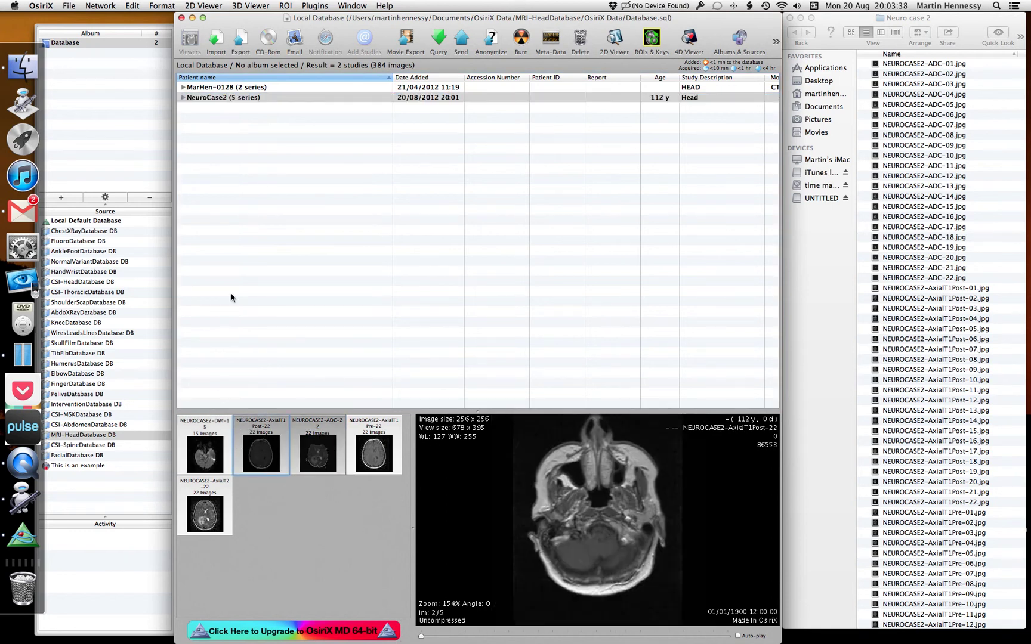
{"action": "left_click", "coordinate": [266, 99]}
{"action": "double_click", "coordinate": [266, 99]}
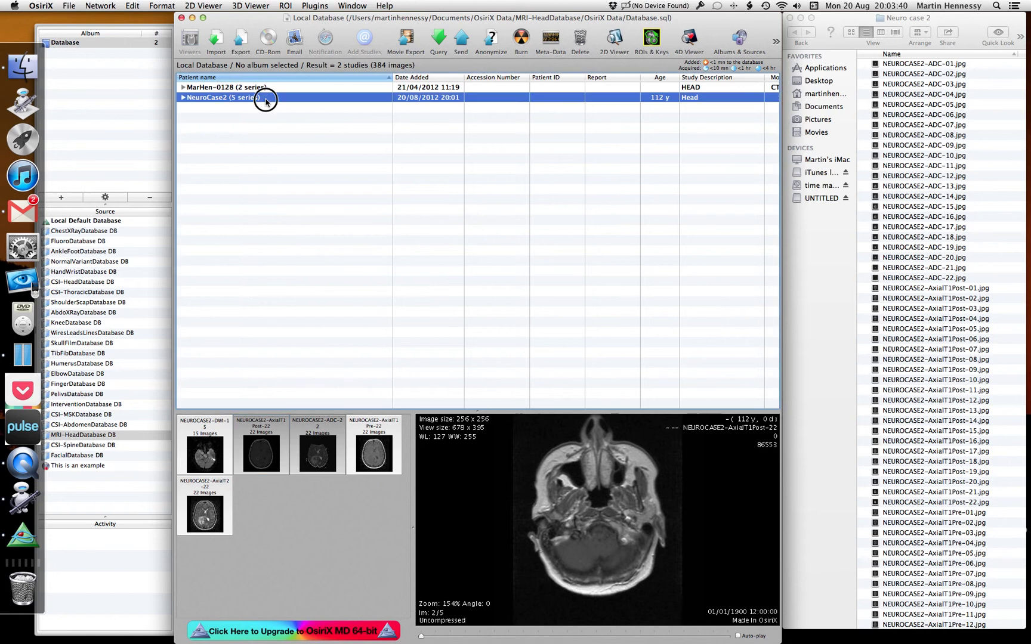
{"action": "key", "text": "Return"}
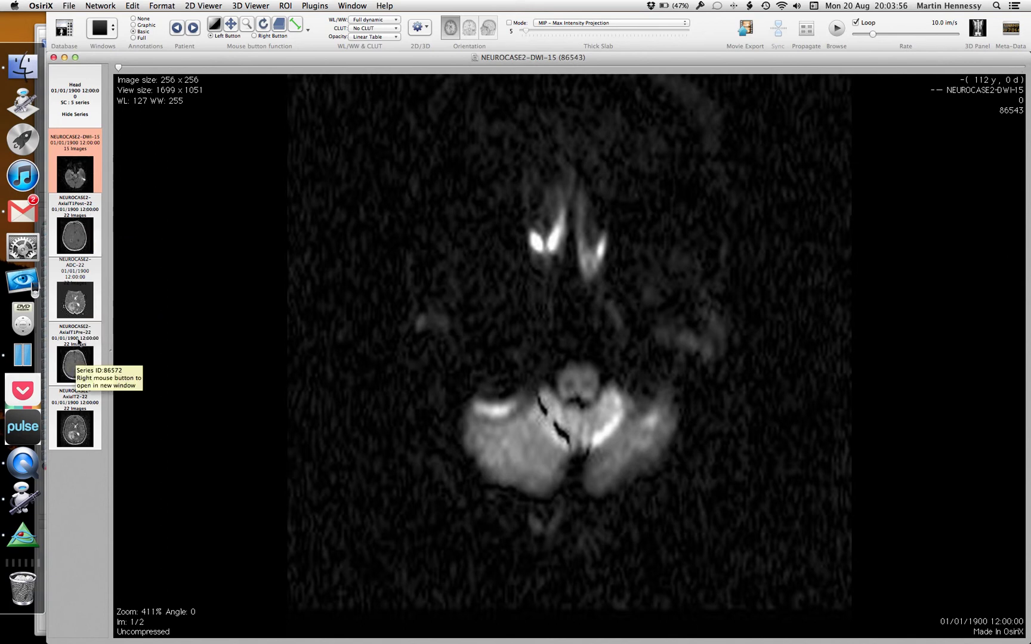
{"action": "left_click", "coordinate": [77, 417]}
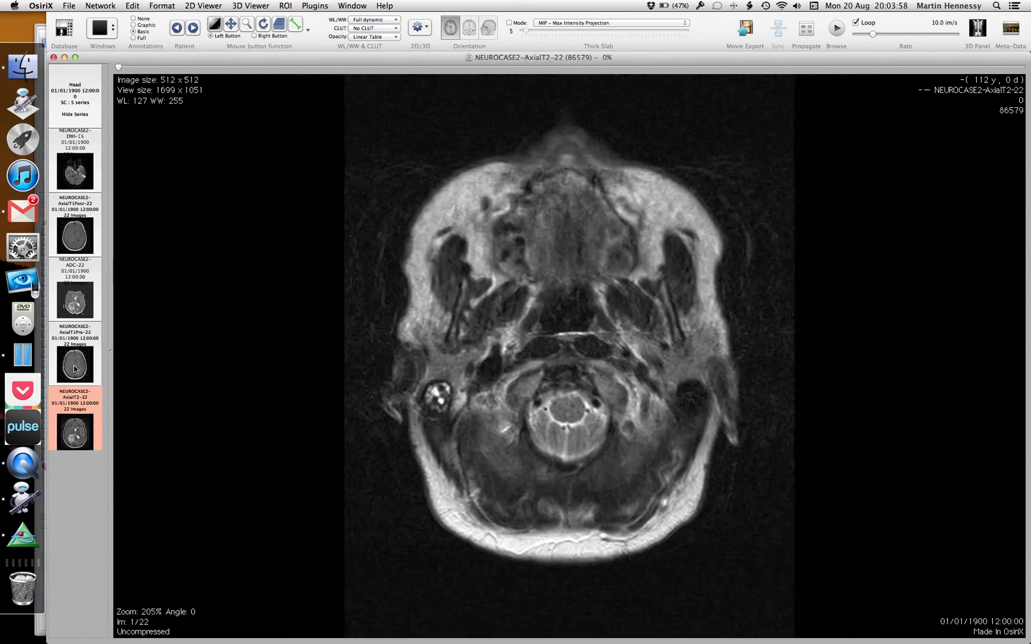
{"action": "left_click_drag", "start_coordinate": [75, 368], "coordinate": [73, 326]}
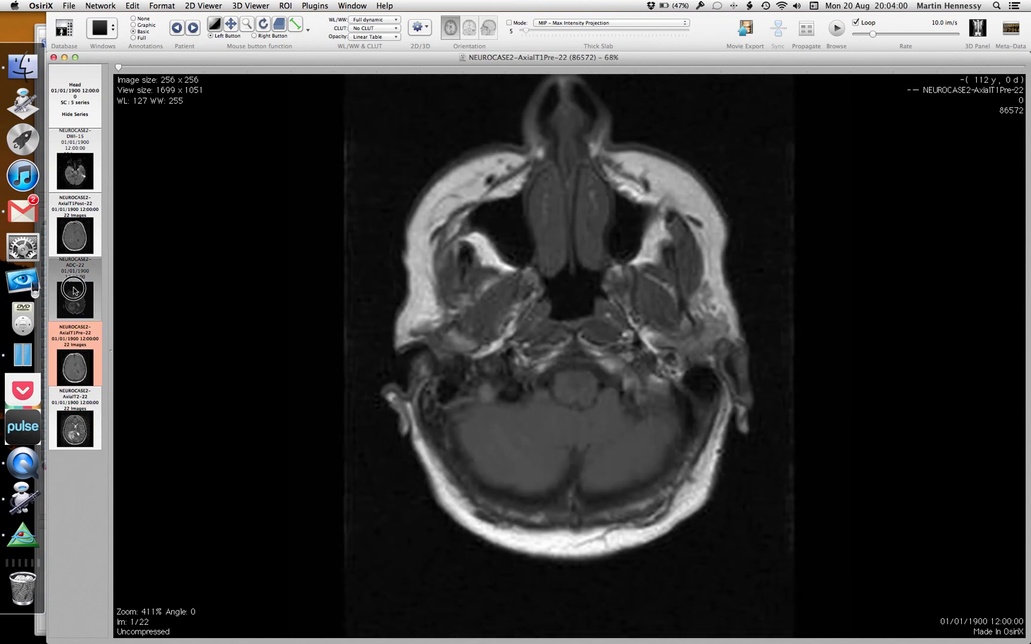
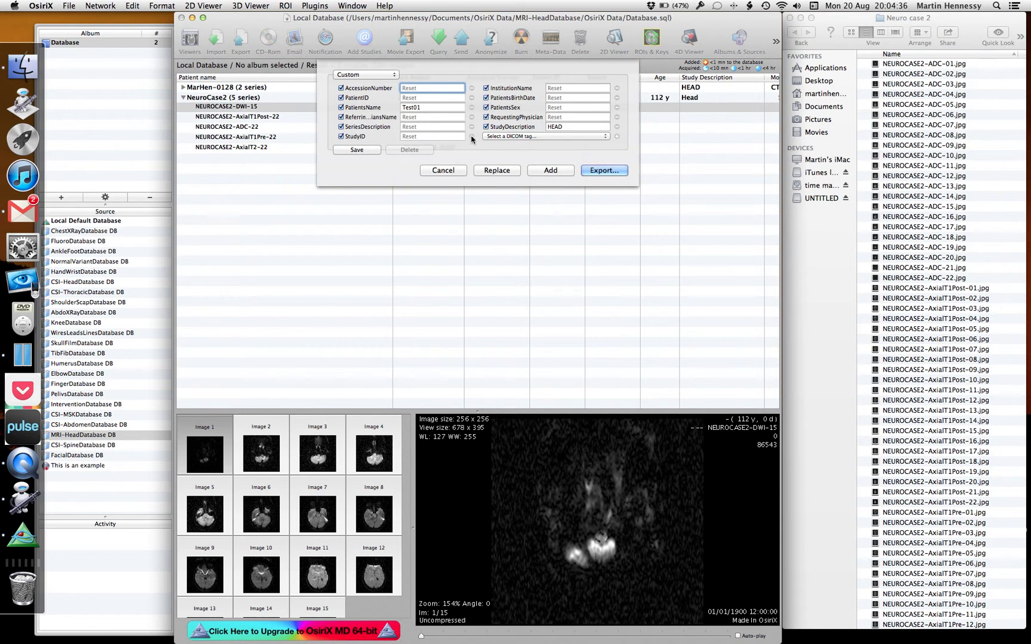
Step: Remove every DICOM tag except SeriesDescription from the anonymization settings for the NEUROCASE2-DWI-15 series
{"action": "left_click", "coordinate": [472, 136]}
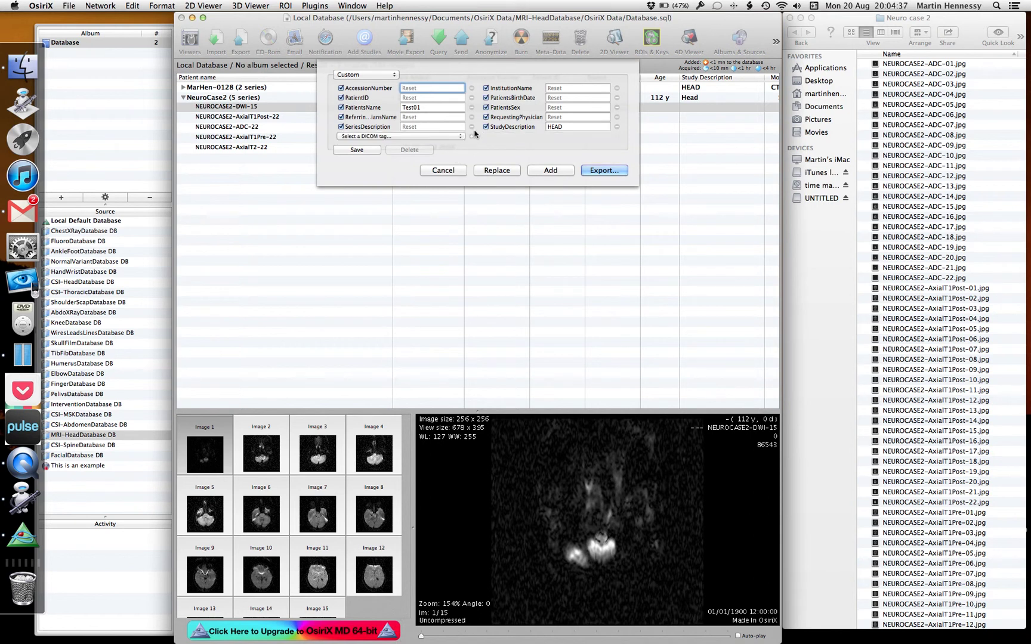
{"action": "left_click", "coordinate": [617, 127]}
{"action": "left_click", "coordinate": [471, 88]}
{"action": "left_click", "coordinate": [471, 88]}
{"action": "left_click", "coordinate": [471, 88]}
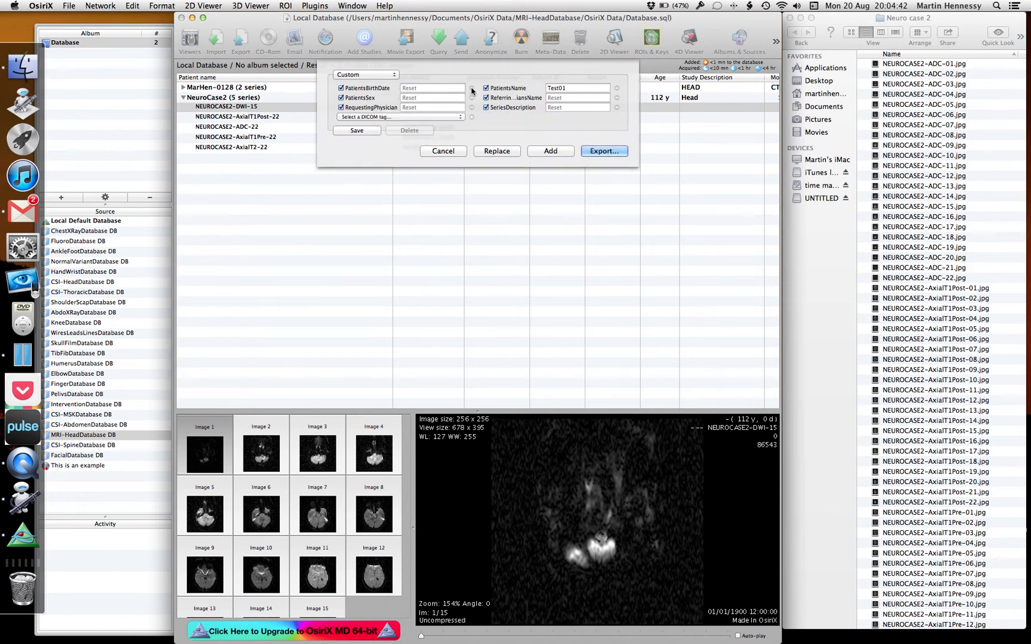
{"action": "left_click", "coordinate": [471, 88]}
{"action": "left_click", "coordinate": [472, 89]}
{"action": "left_click", "coordinate": [471, 88]}
{"action": "left_click", "coordinate": [471, 88]}
{"action": "left_click", "coordinate": [471, 88]}
Step: Save the SeriesDescription-only anonymization settings as a template named ChangeSeries
{"action": "left_click", "coordinate": [454, 88]}
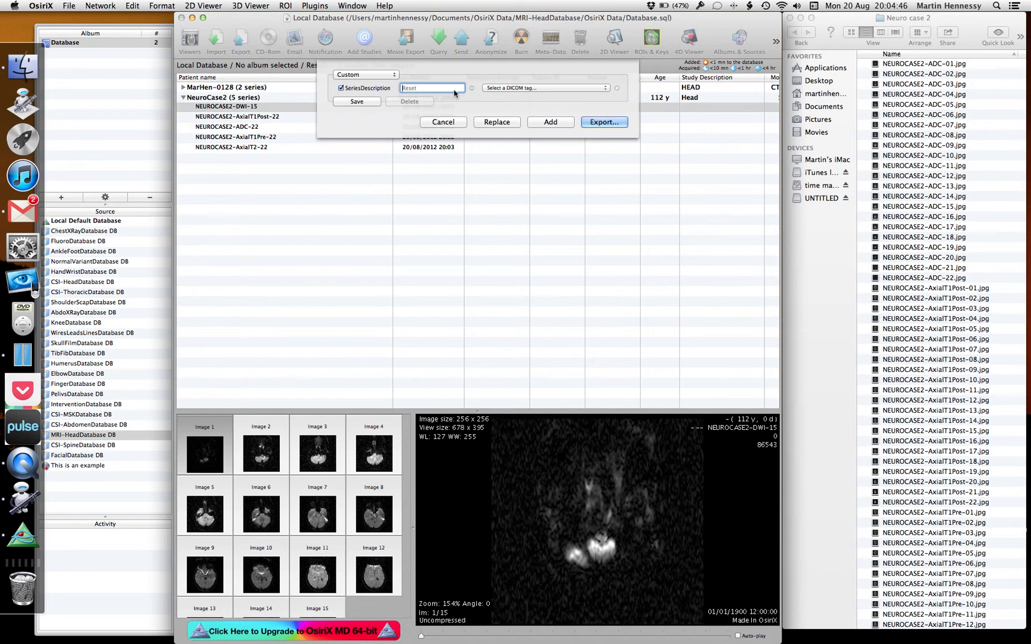
{"action": "type", "text": "DWI"}
{"action": "left_click", "coordinate": [356, 101]}
{"action": "type", "text": "ChangeSeries"}
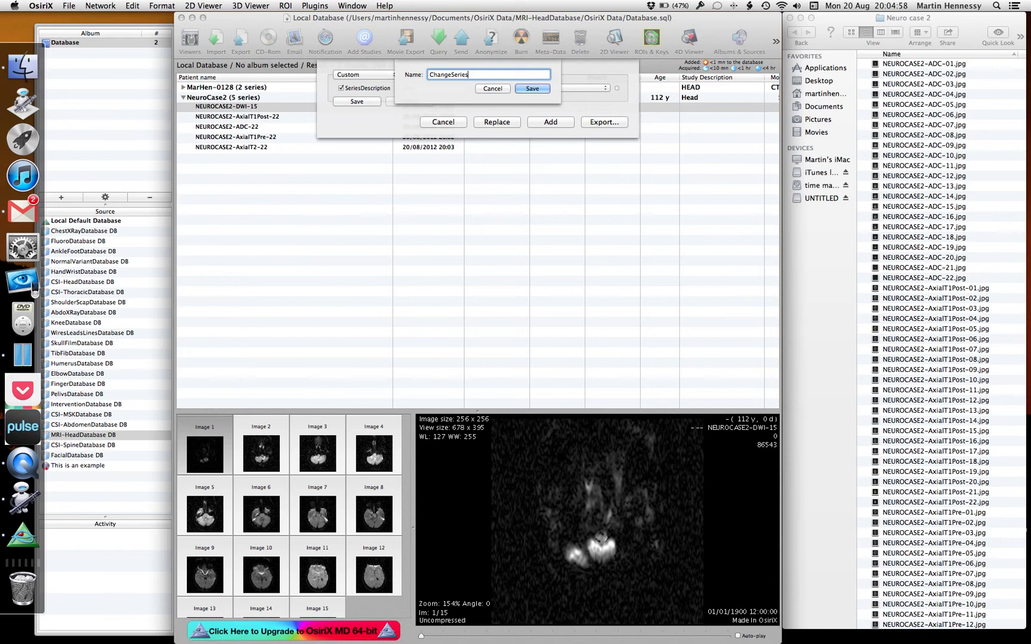
{"action": "key", "text": "Return"}
Step: Set the SeriesDescription to DWI and replace the original NEUROCASE2-DWI-15 series, confirming the deletion of its old images
{"action": "type", "text": "DWI"}
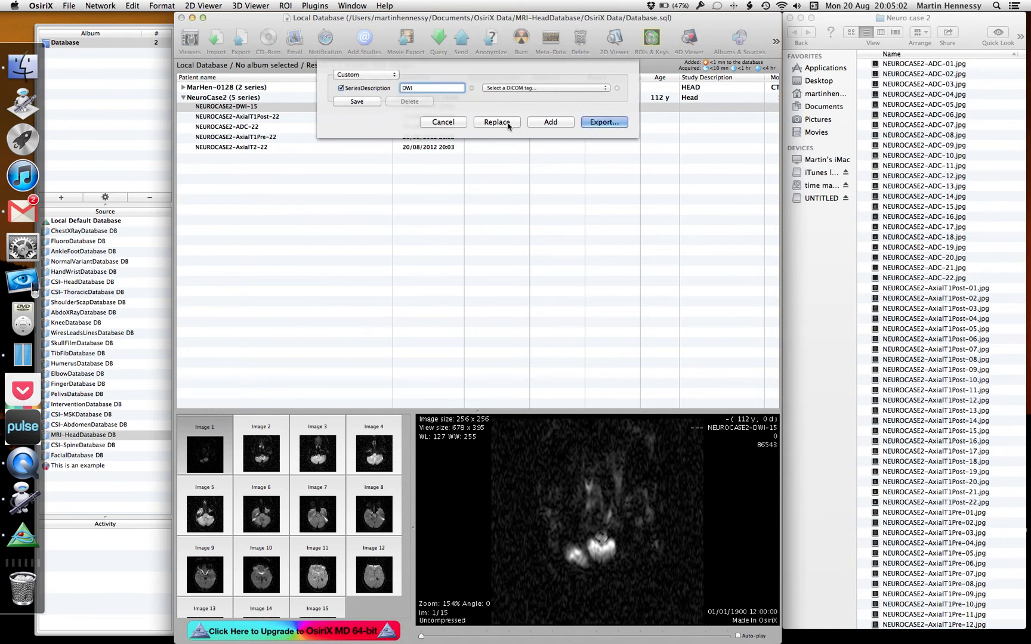
{"action": "left_click", "coordinate": [508, 123]}
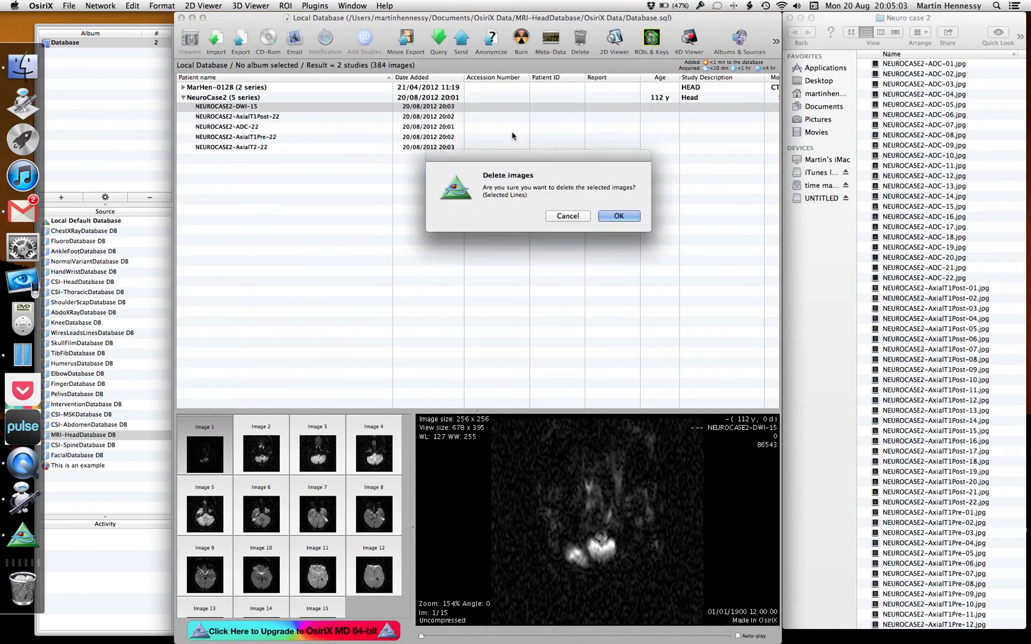
{"action": "left_click", "coordinate": [619, 217]}
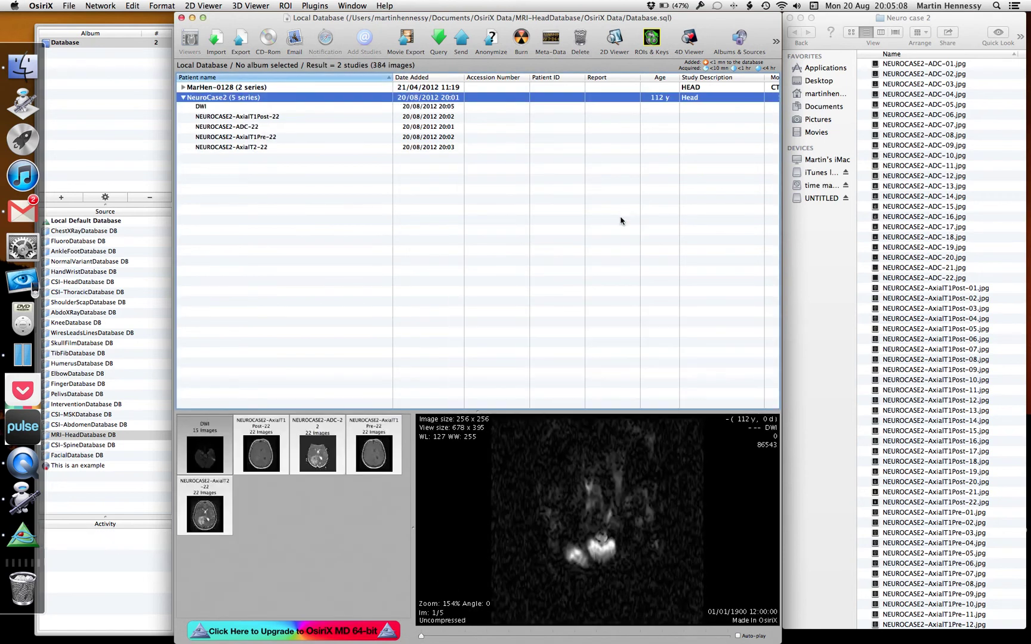
Step: Open the anonymization settings for the NEUROCASE2-ADC-22 series and load the ChangeSeries template
{"action": "left_click", "coordinate": [301, 109]}
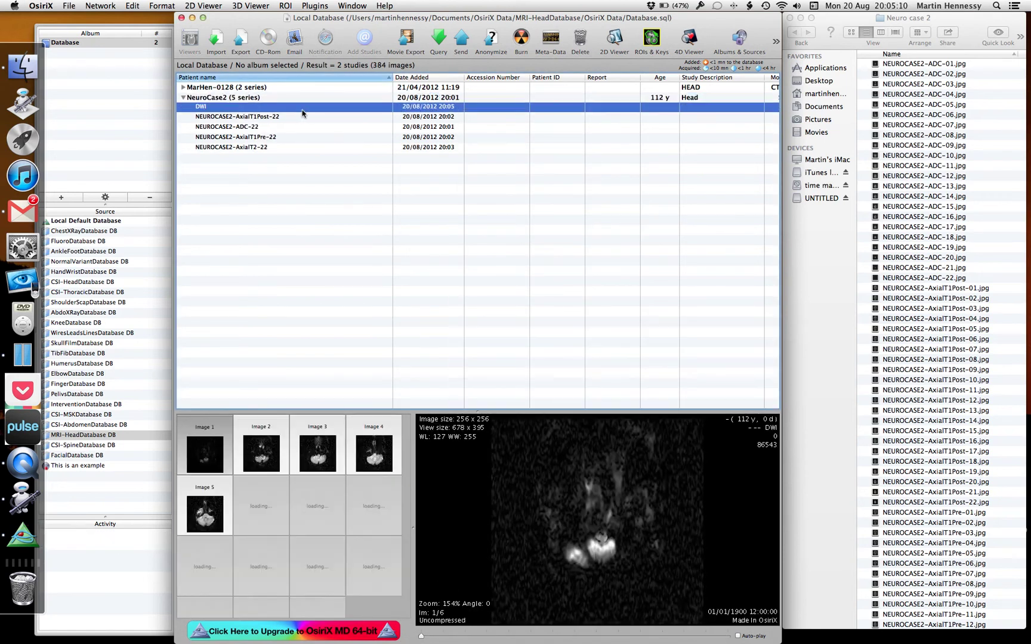
{"action": "left_click", "coordinate": [264, 117]}
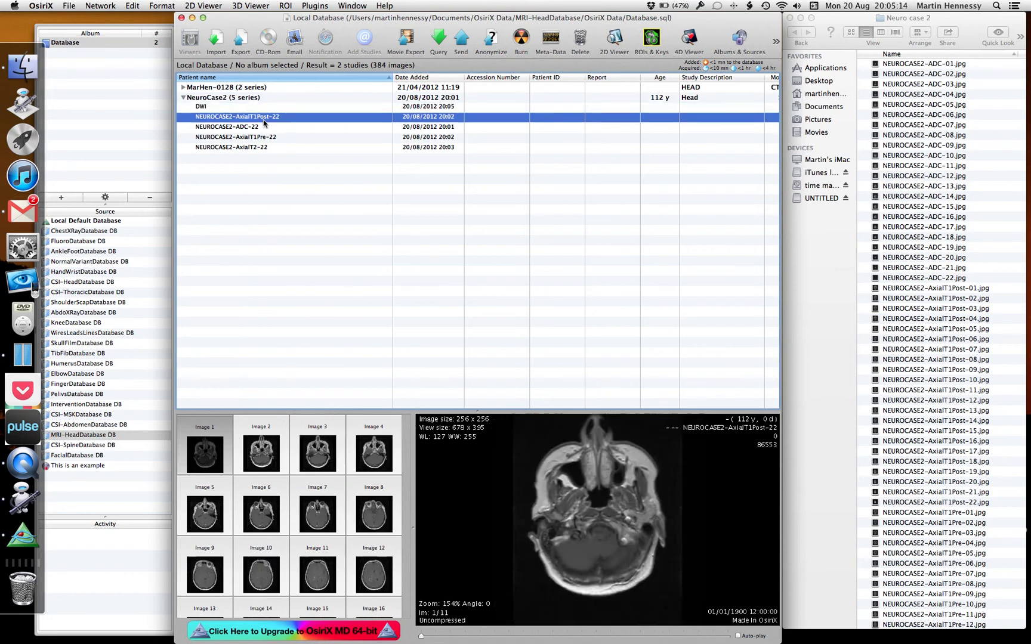
{"action": "left_click", "coordinate": [263, 127]}
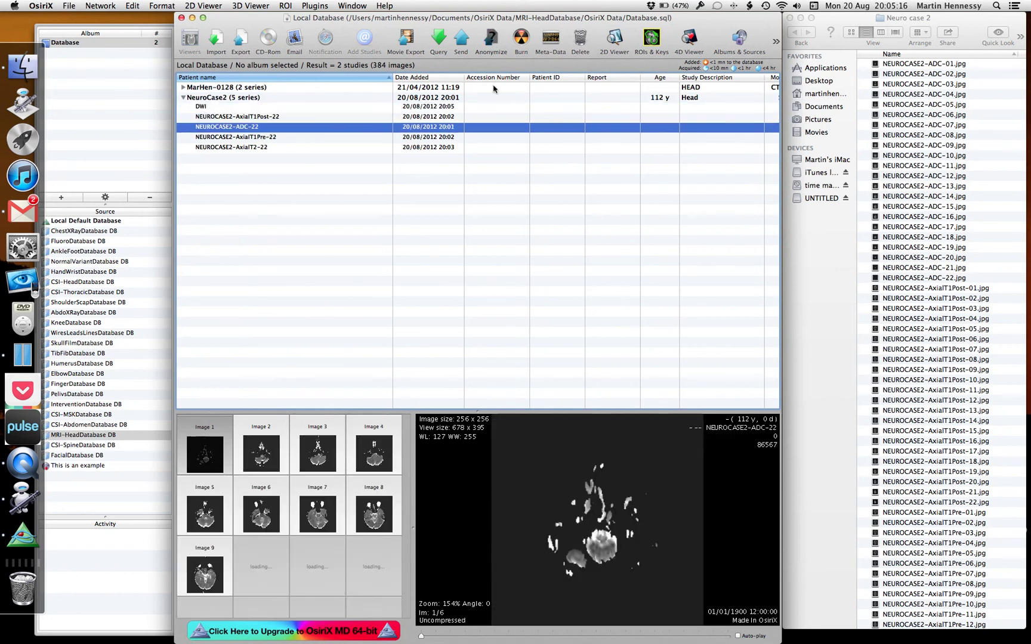
{"action": "left_click", "coordinate": [490, 39]}
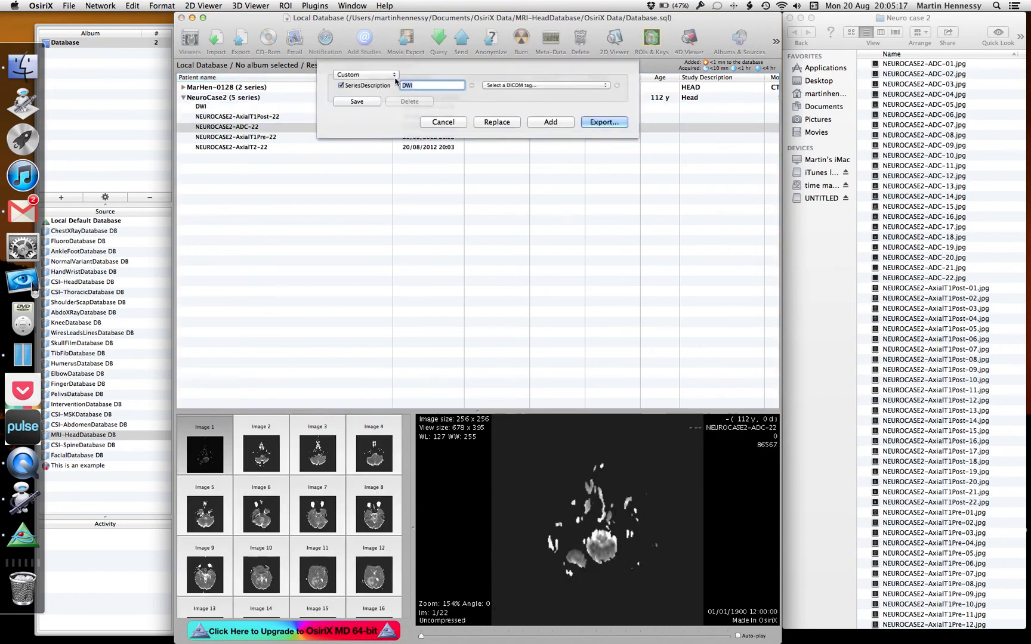
{"action": "left_click", "coordinate": [364, 78]}
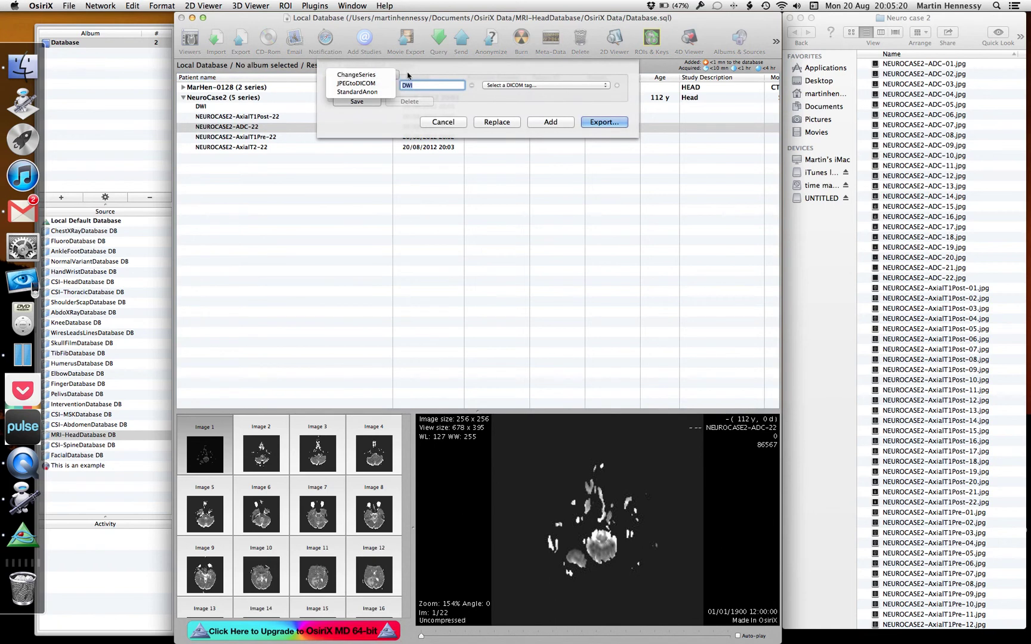
{"action": "left_click", "coordinate": [370, 75]}
Step: Set the SeriesDescription to ADC and replace the original NEUROCASE2-ADC-22 series, confirming the deletion of its old images
{"action": "left_click", "coordinate": [423, 84]}
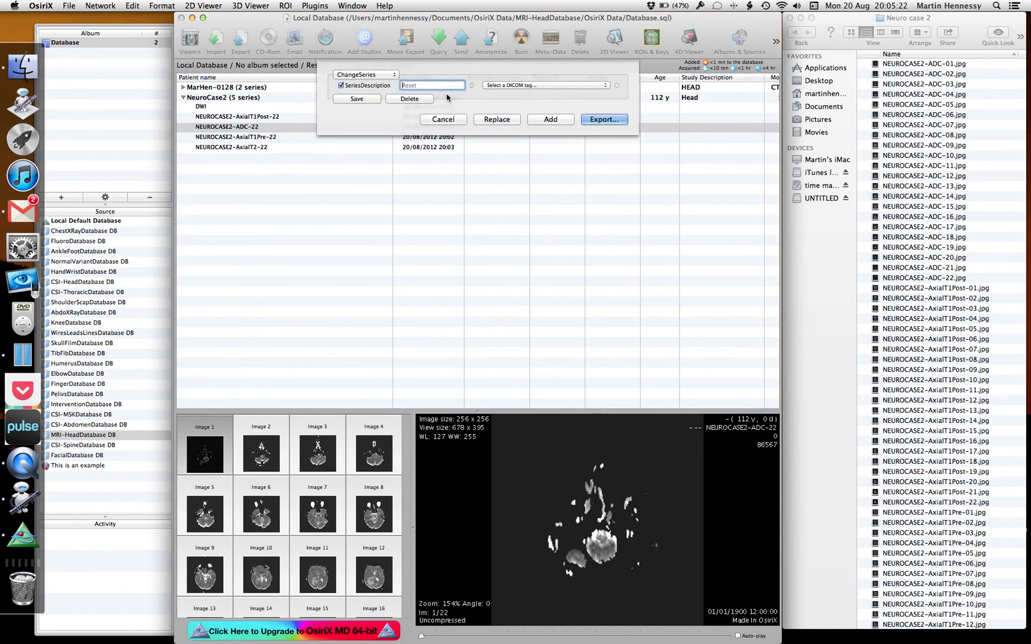
{"action": "type", "text": "ADC"}
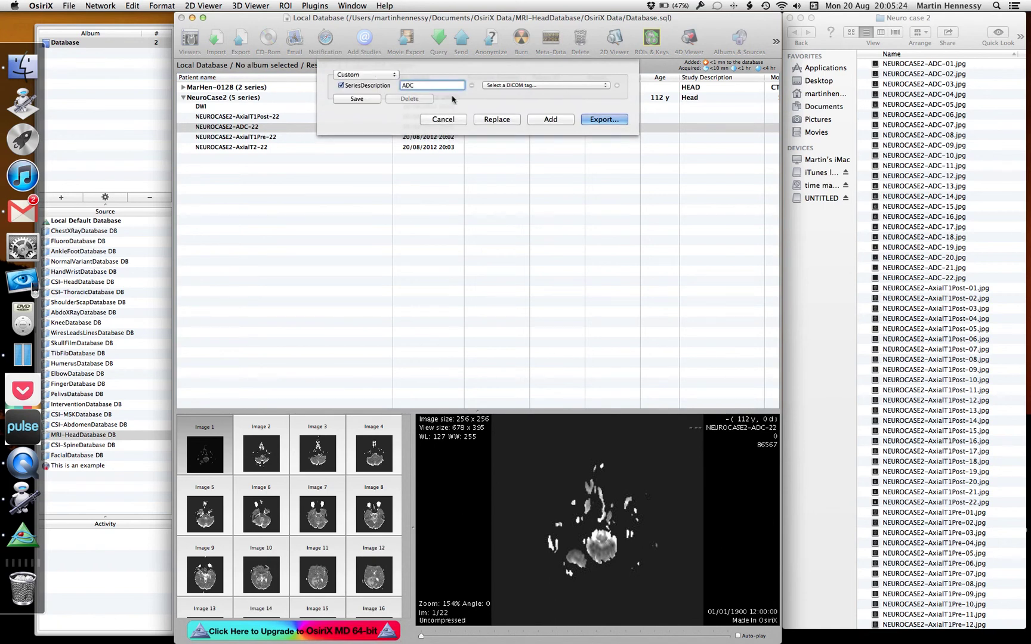
{"action": "left_click", "coordinate": [499, 121]}
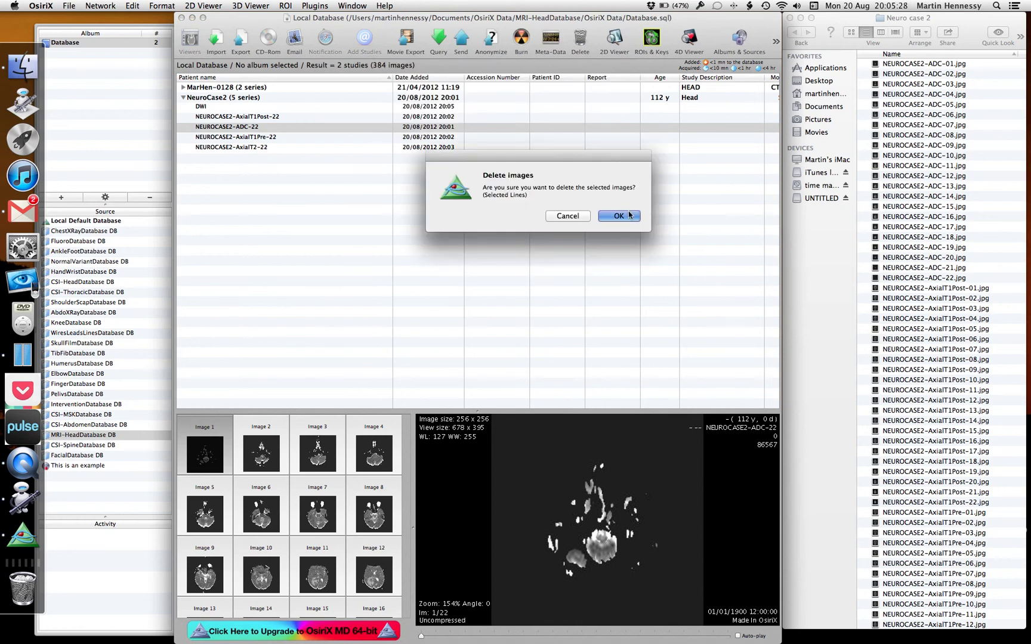
{"action": "left_click", "coordinate": [619, 215]}
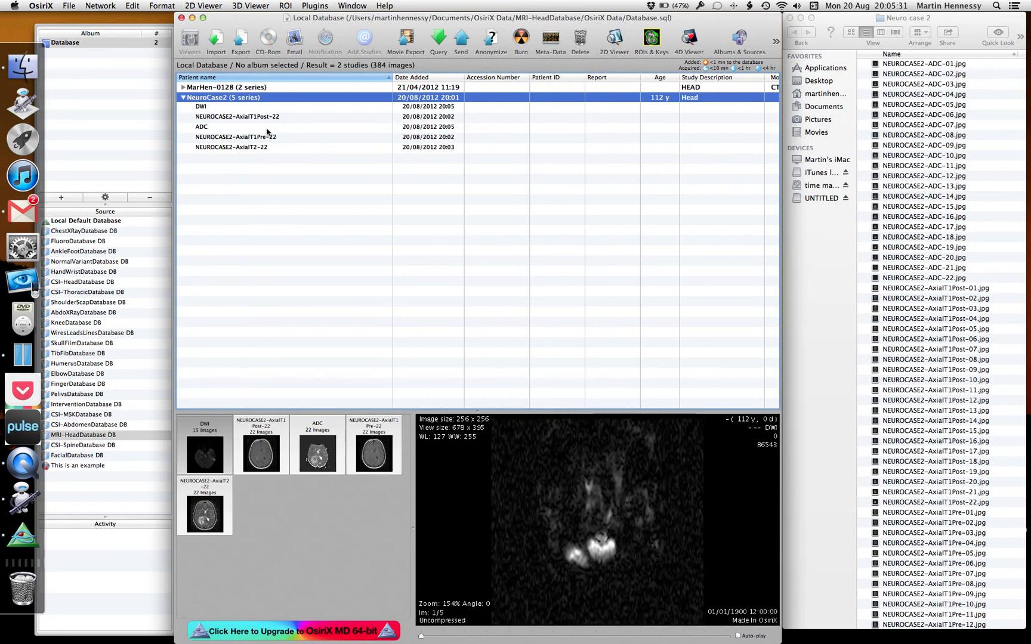
Step: Replace the NEUROCASE2-AxialT1Pre-22 series with a version whose SeriesDescription is T1 pre-contrast, confirming the deletion of the old images
{"action": "left_click", "coordinate": [266, 138]}
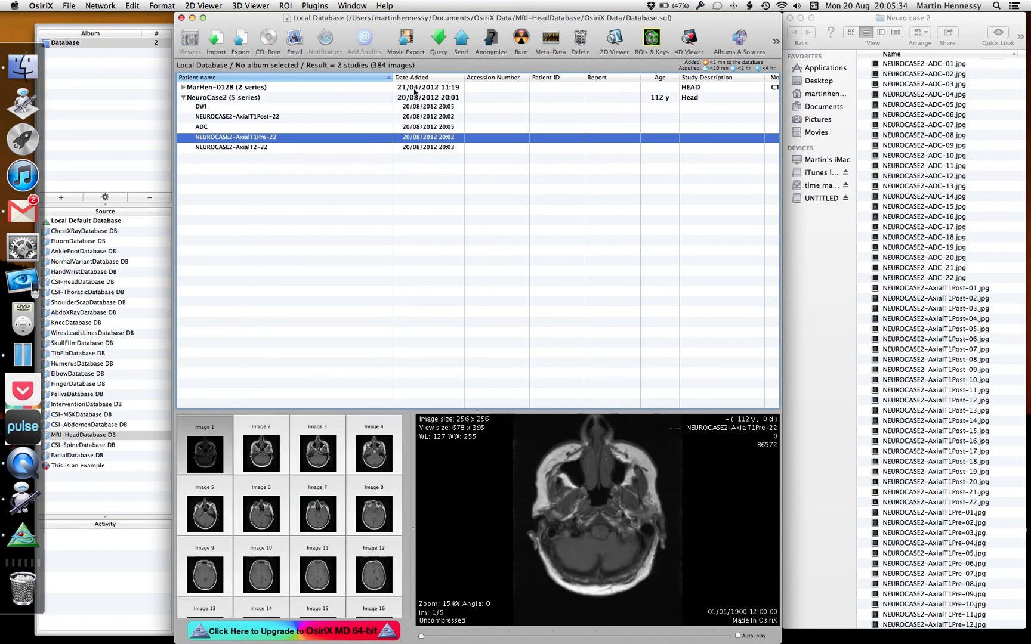
{"action": "key", "text": "super+e"}
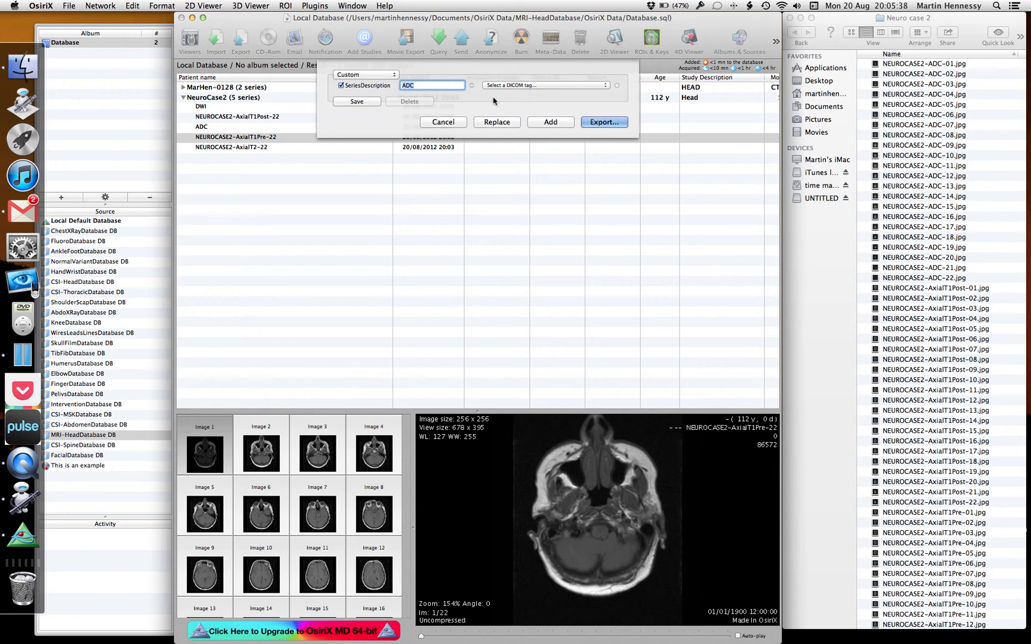
{"action": "type", "text": "T1 pre-contrast"}
{"action": "left_click", "coordinate": [491, 122]}
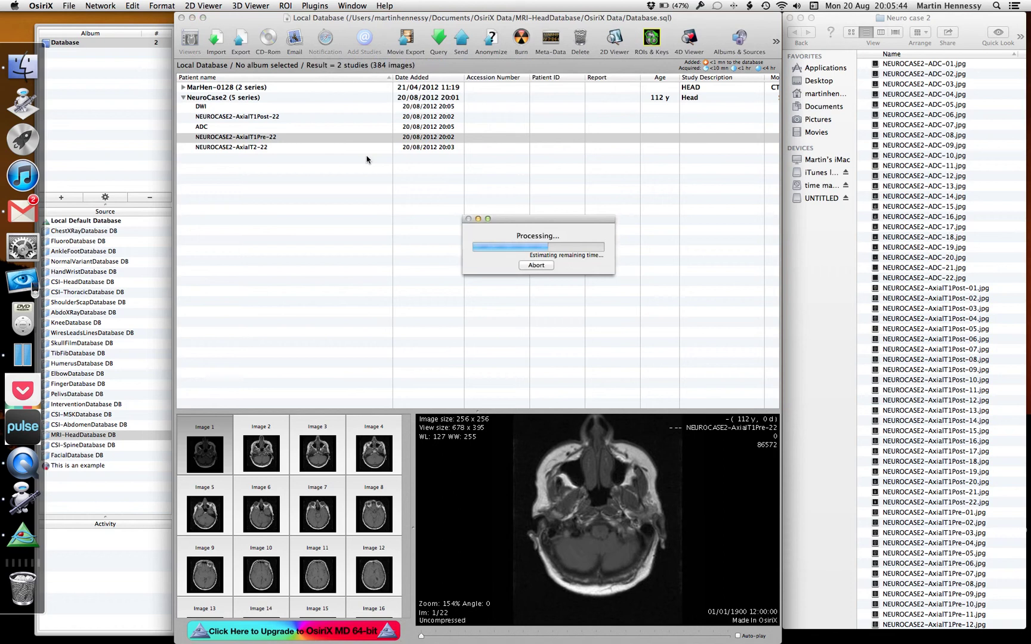
{"action": "left_click", "coordinate": [619, 216]}
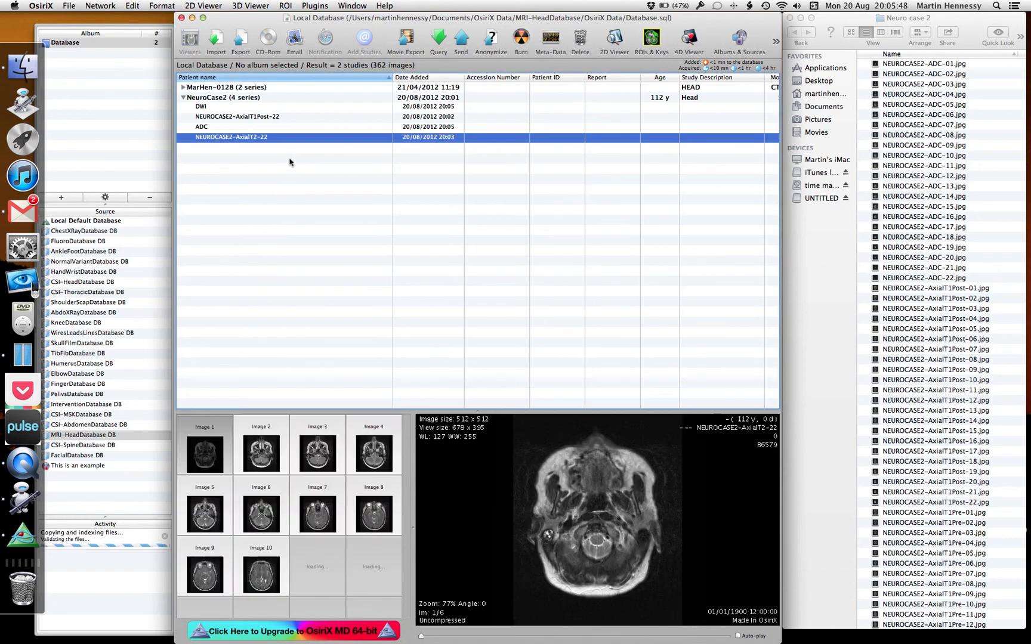
Step: Replace the NEUROCASE2-AxialT1Post-22 series with a version whose SeriesDescription is T1 post-contrast, confirming the deletion of the old images
{"action": "left_click", "coordinate": [258, 117]}
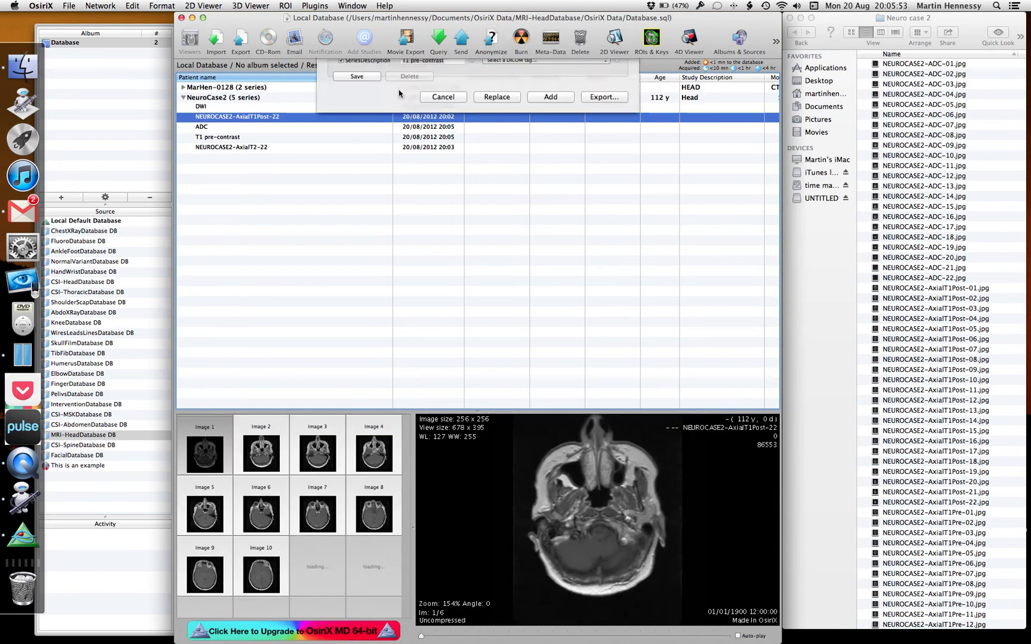
{"action": "left_click", "coordinate": [416, 85]}
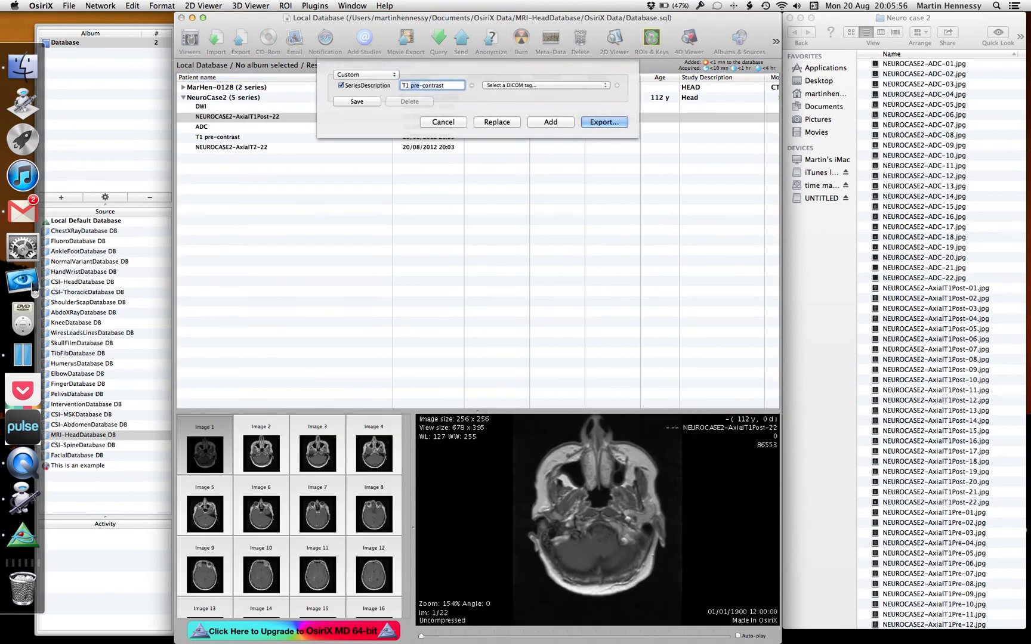
{"action": "left_click", "coordinate": [500, 122]}
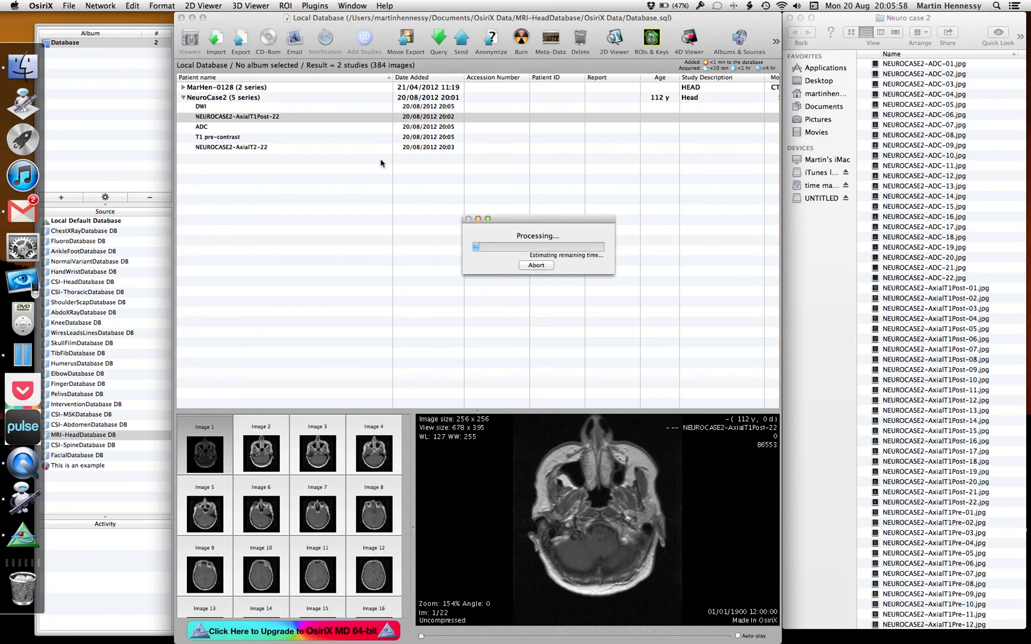
{"action": "left_click", "coordinate": [617, 215]}
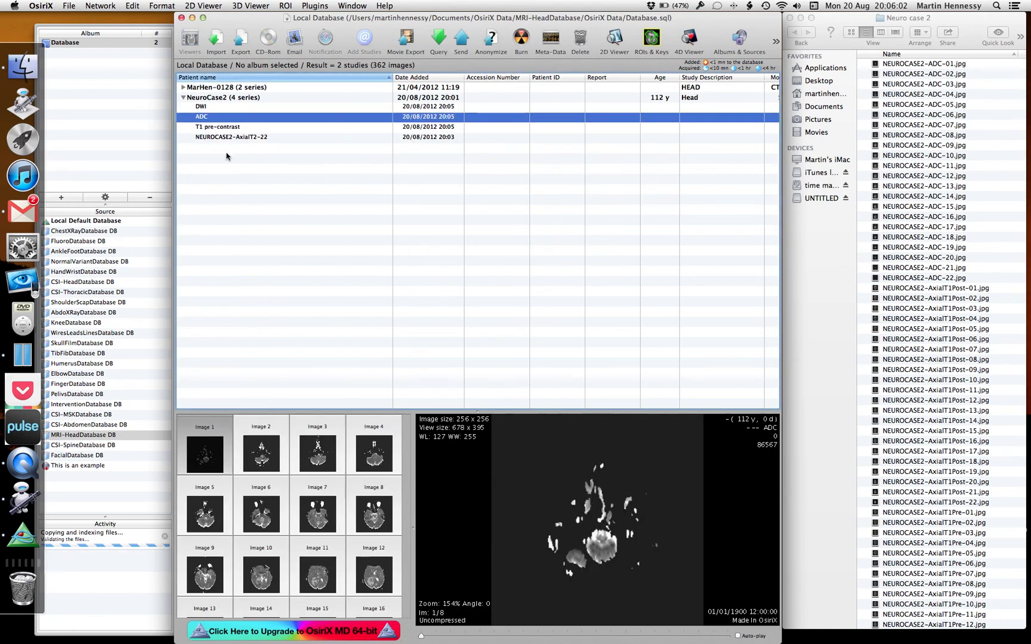
Step: Replace the NEUROCASE2-AxialT2-22 series with a version whose SeriesDescription is T2, confirming the deletion of the old images
{"action": "left_click", "coordinate": [234, 149]}
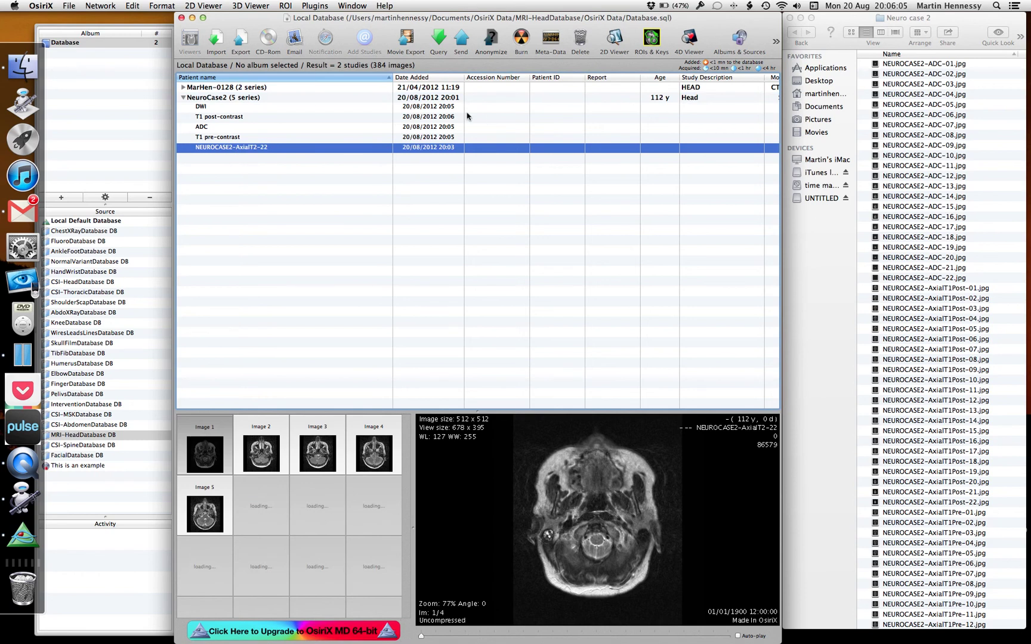
{"action": "key", "text": "super+e"}
{"action": "type", "text": "T2"}
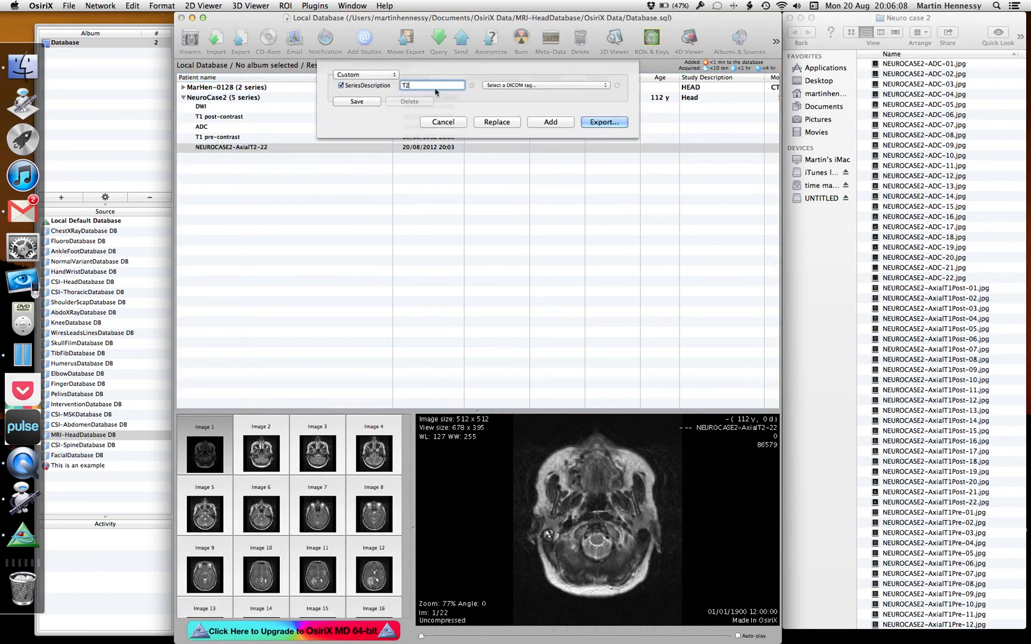
{"action": "left_click", "coordinate": [496, 122]}
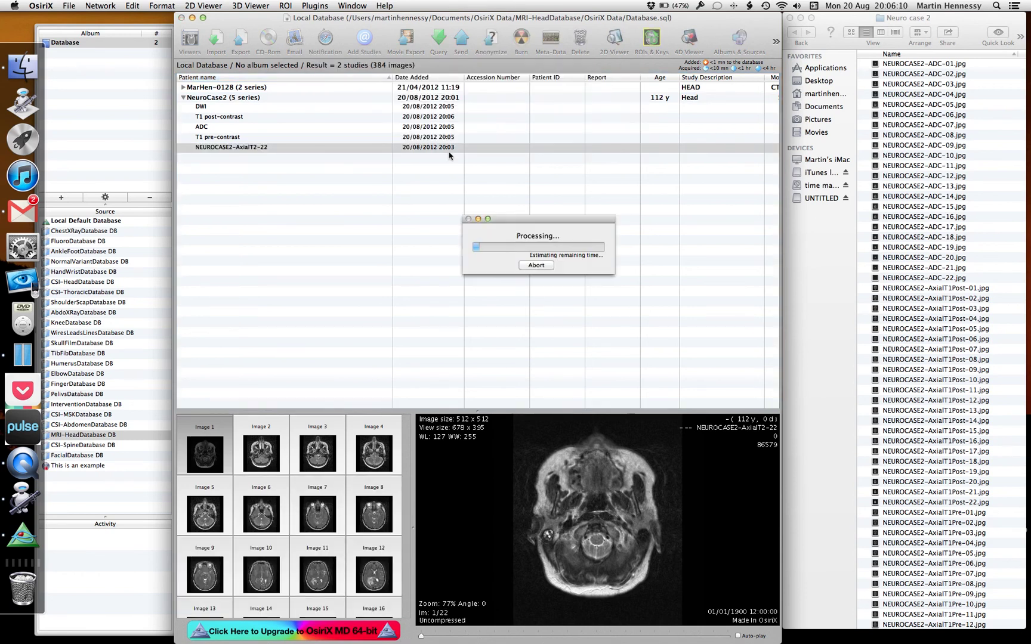
{"action": "key", "text": "Delete"}
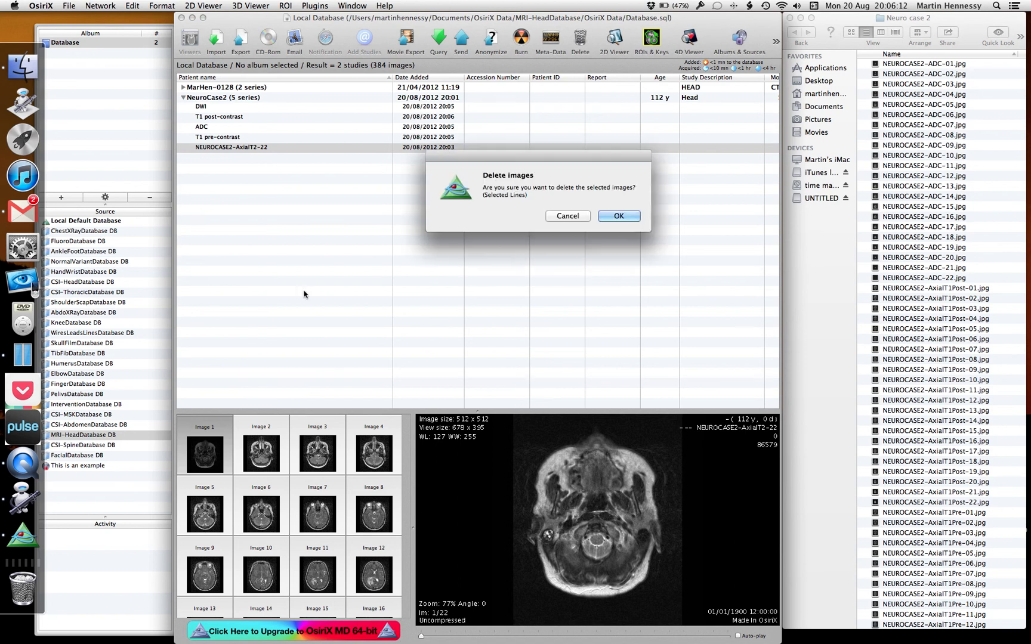
{"action": "key", "text": "Return"}
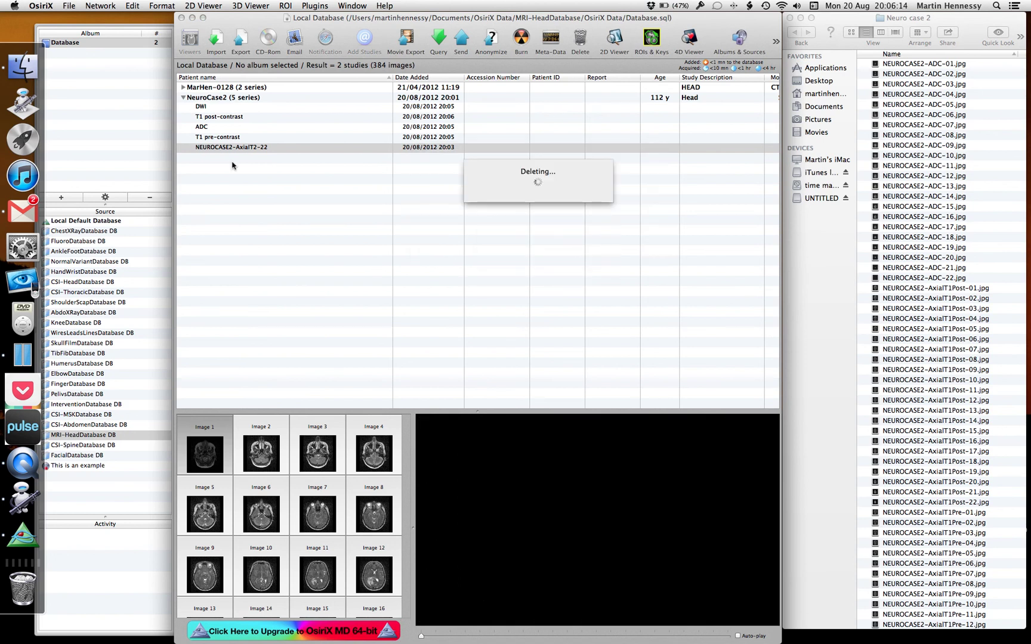
Step: Collapse the NeuroCase2 study and open it in the image viewer to check its renamed series, closing the viewer when done
{"action": "left_click", "coordinate": [183, 98]}
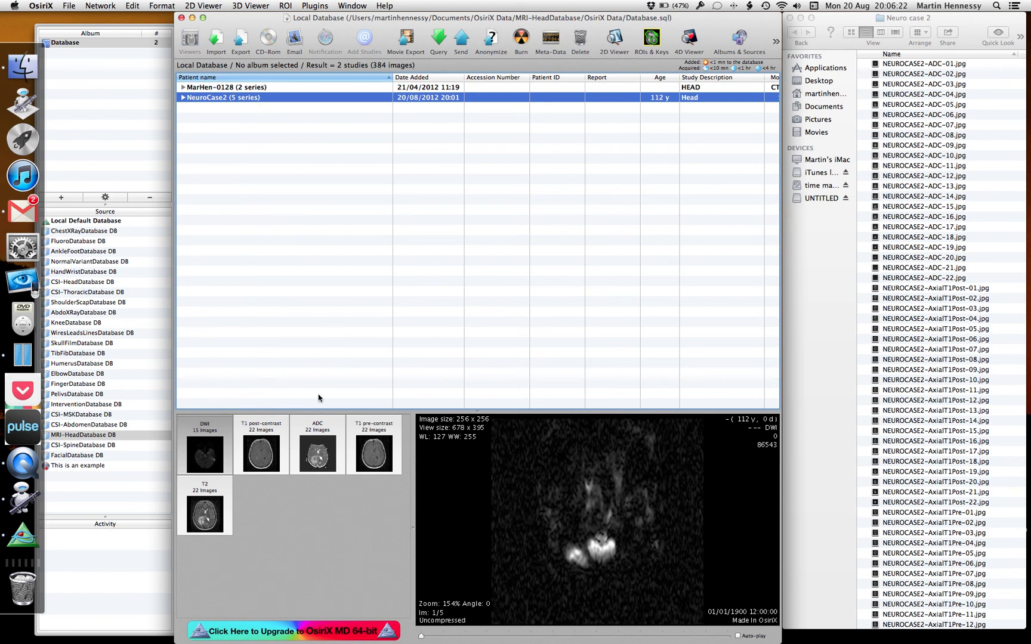
{"action": "key", "text": "Return"}
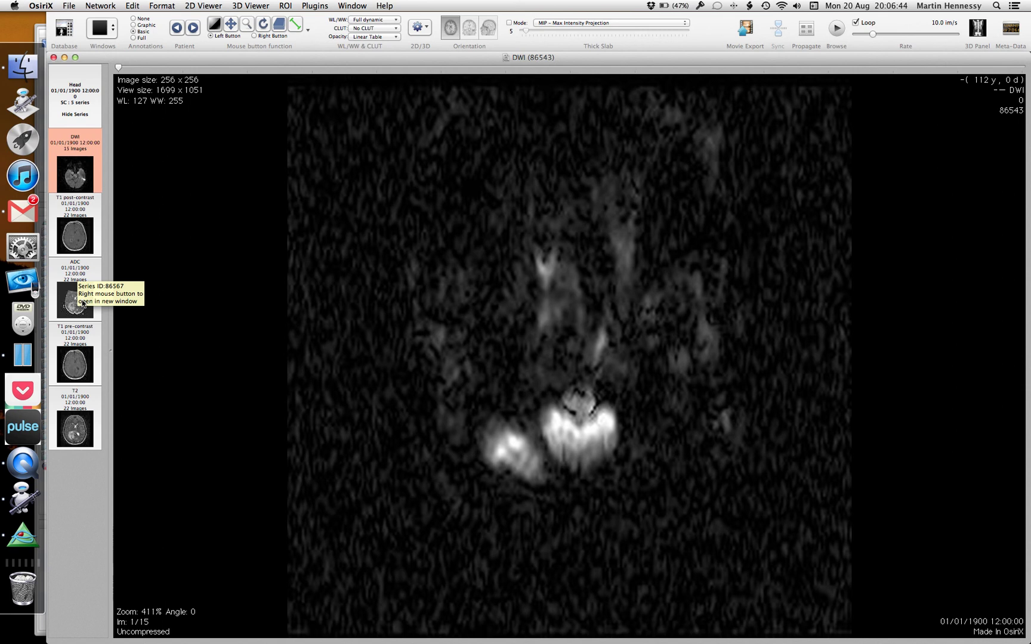
{"action": "left_click", "coordinate": [53, 58]}
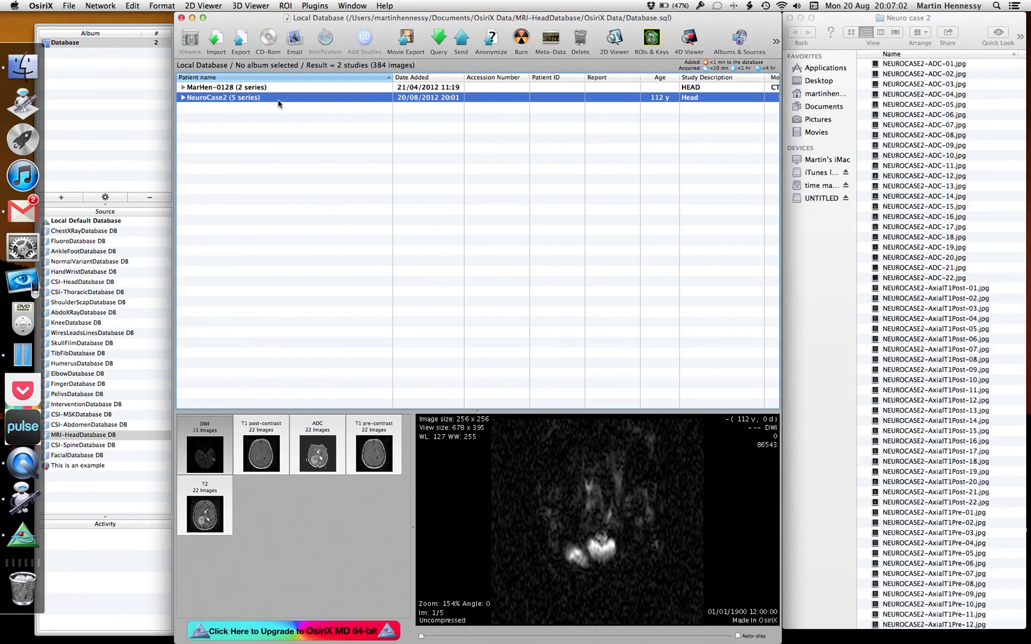
Step: Reveal the NeuroCase2 files in Finder, examine their database folder in an enlarged column view, and close it and the Neuro case 2 folder
{"action": "right_click", "coordinate": [278, 104]}
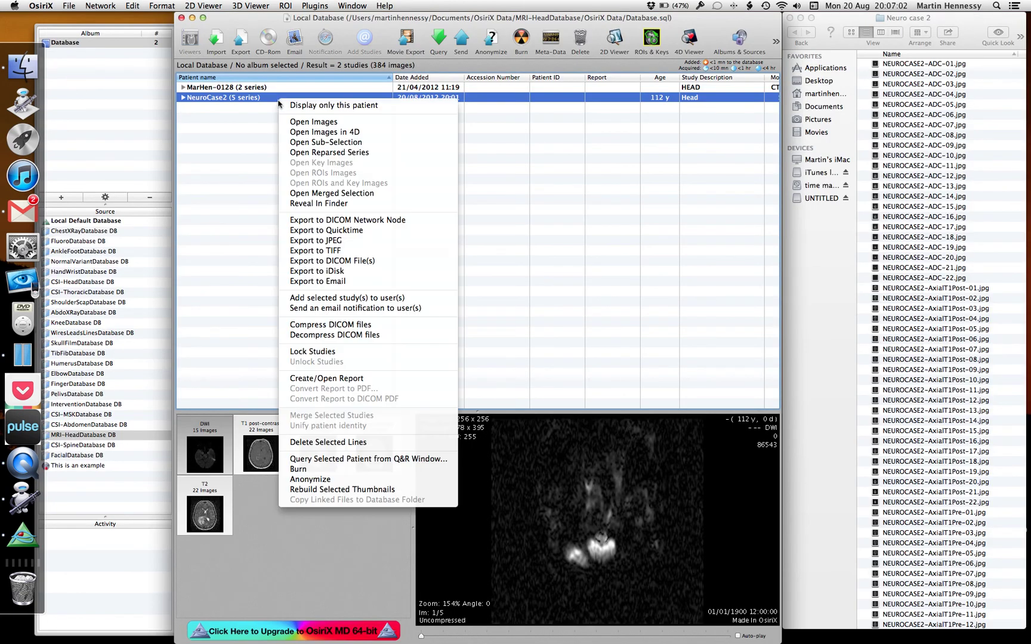
{"action": "left_click", "coordinate": [309, 204]}
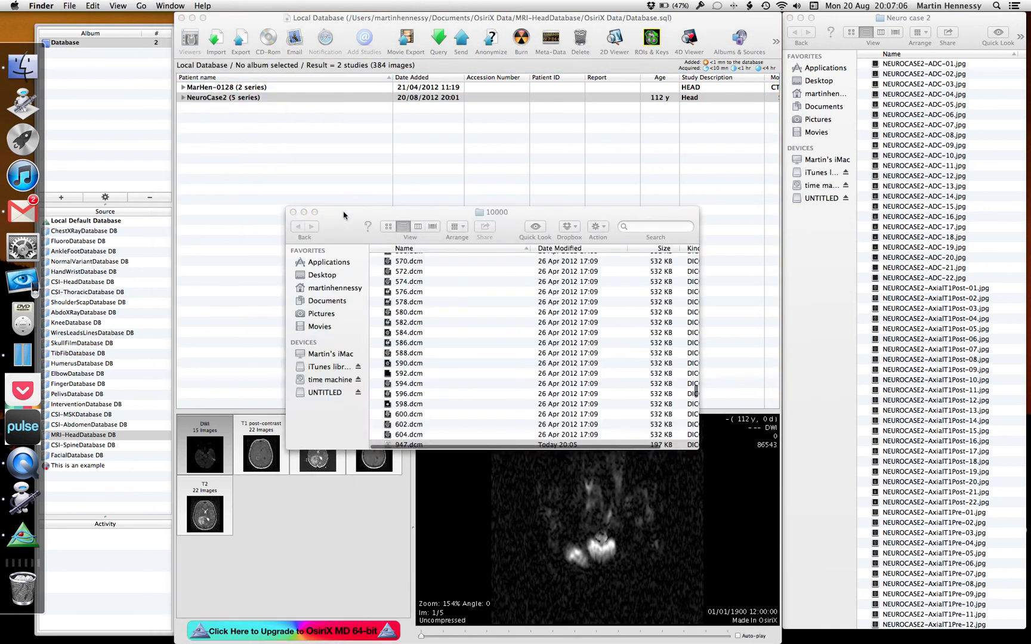
{"action": "left_click", "coordinate": [418, 226]}
{"action": "left_click_drag", "start_coordinate": [430, 214], "coordinate": [277, 4]}
{"action": "left_click_drag", "start_coordinate": [540, 253], "coordinate": [1005, 490]}
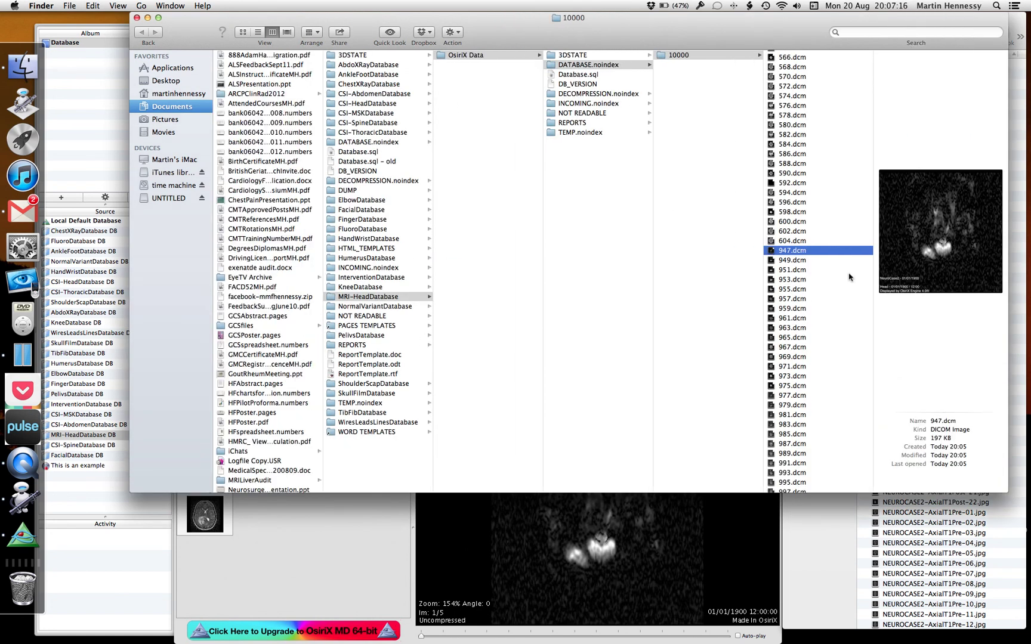
{"action": "left_click", "coordinate": [137, 18]}
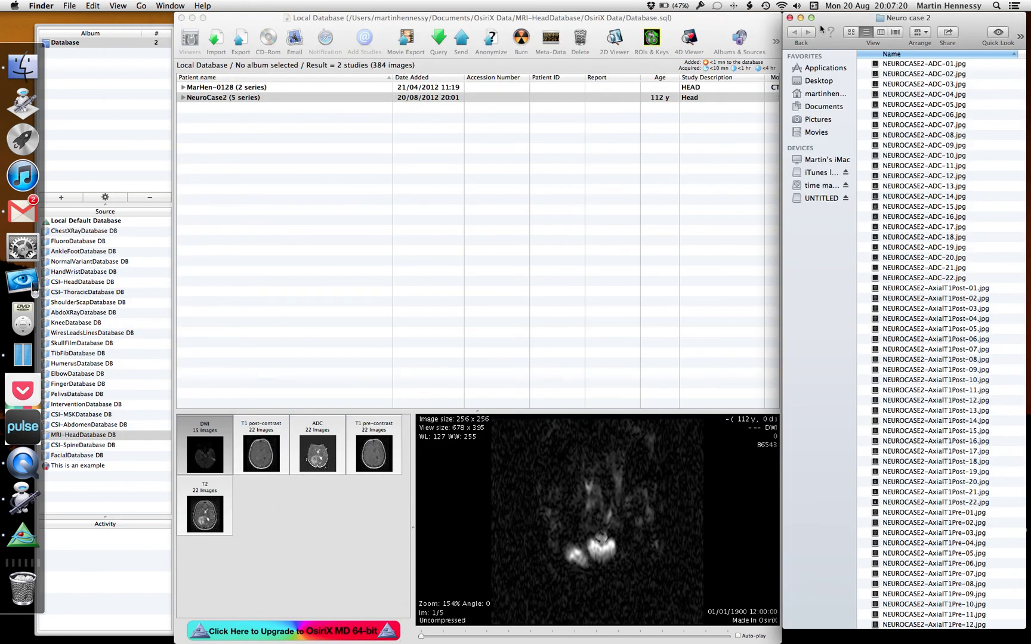
{"action": "left_click", "coordinate": [790, 18]}
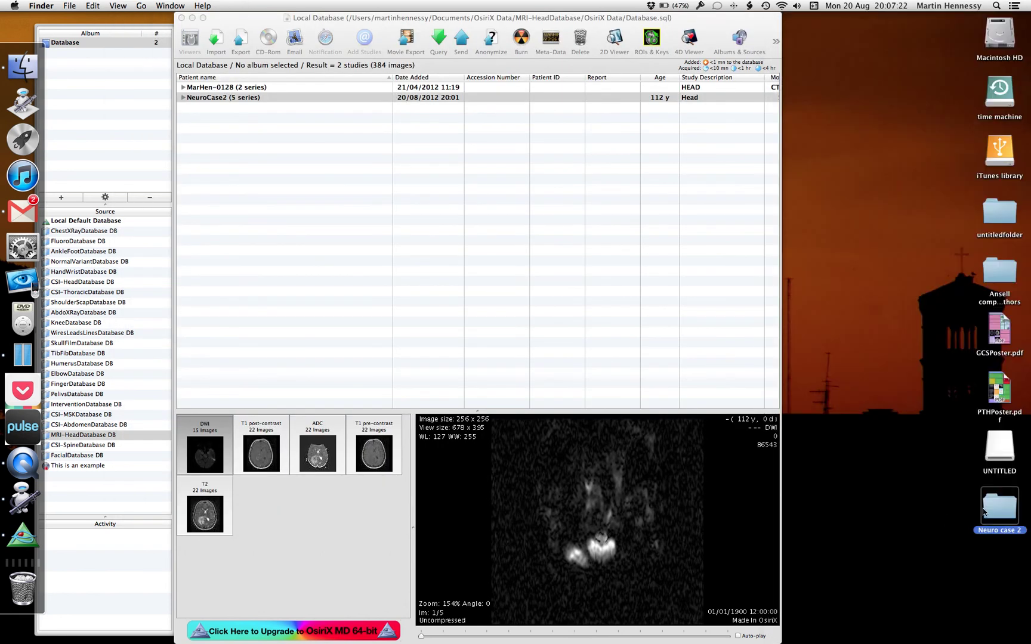